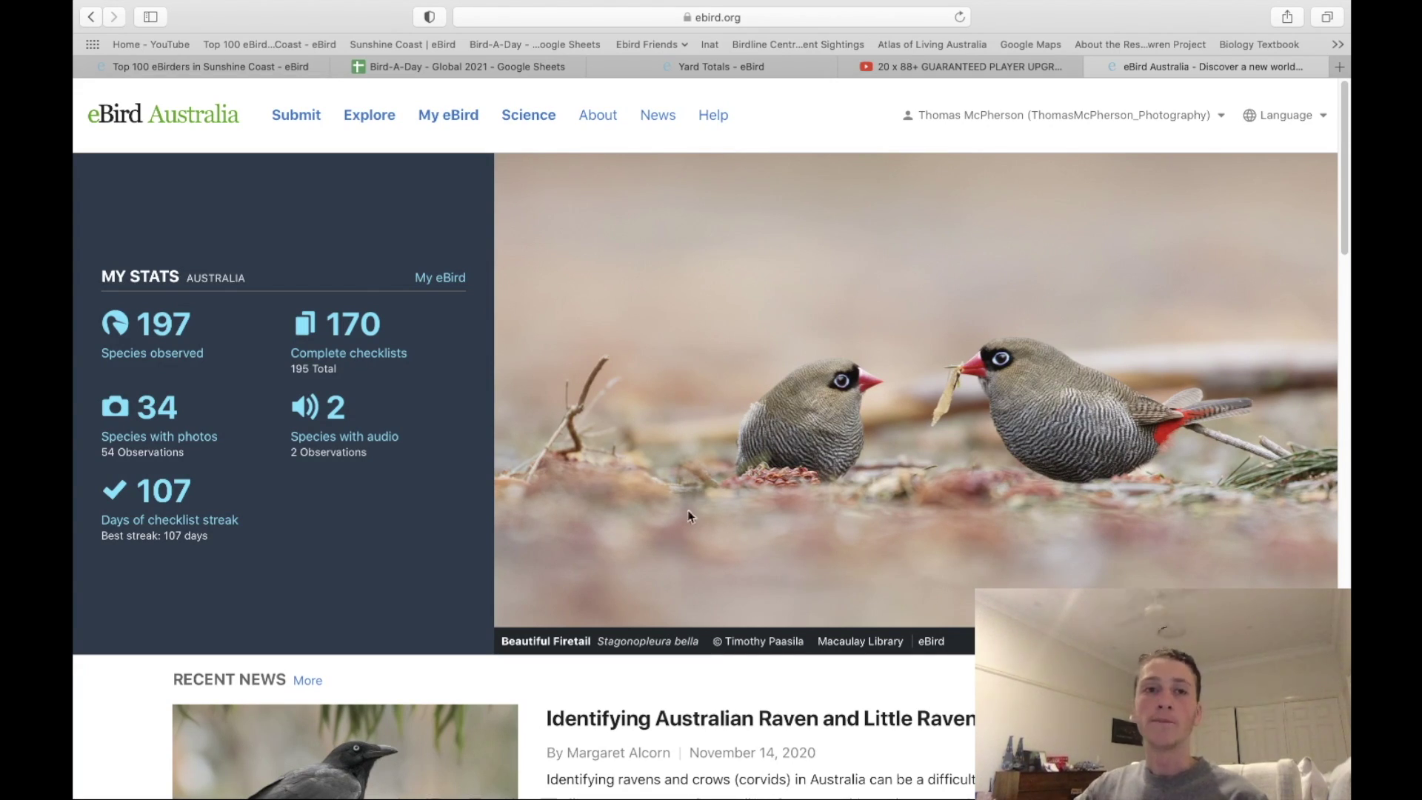
Step: Open the page for submitting bird observations
mouse_move(74, 6)
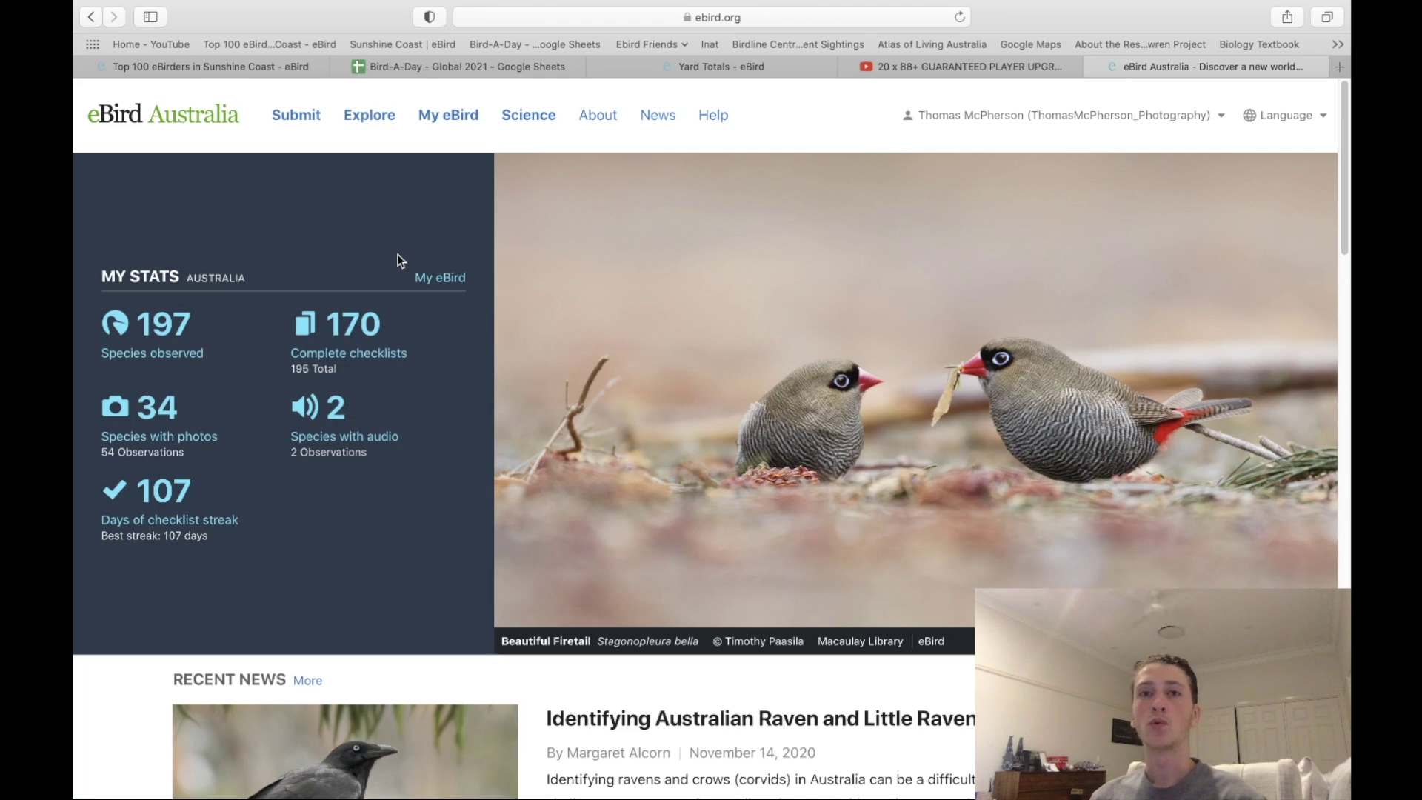
click(293, 130)
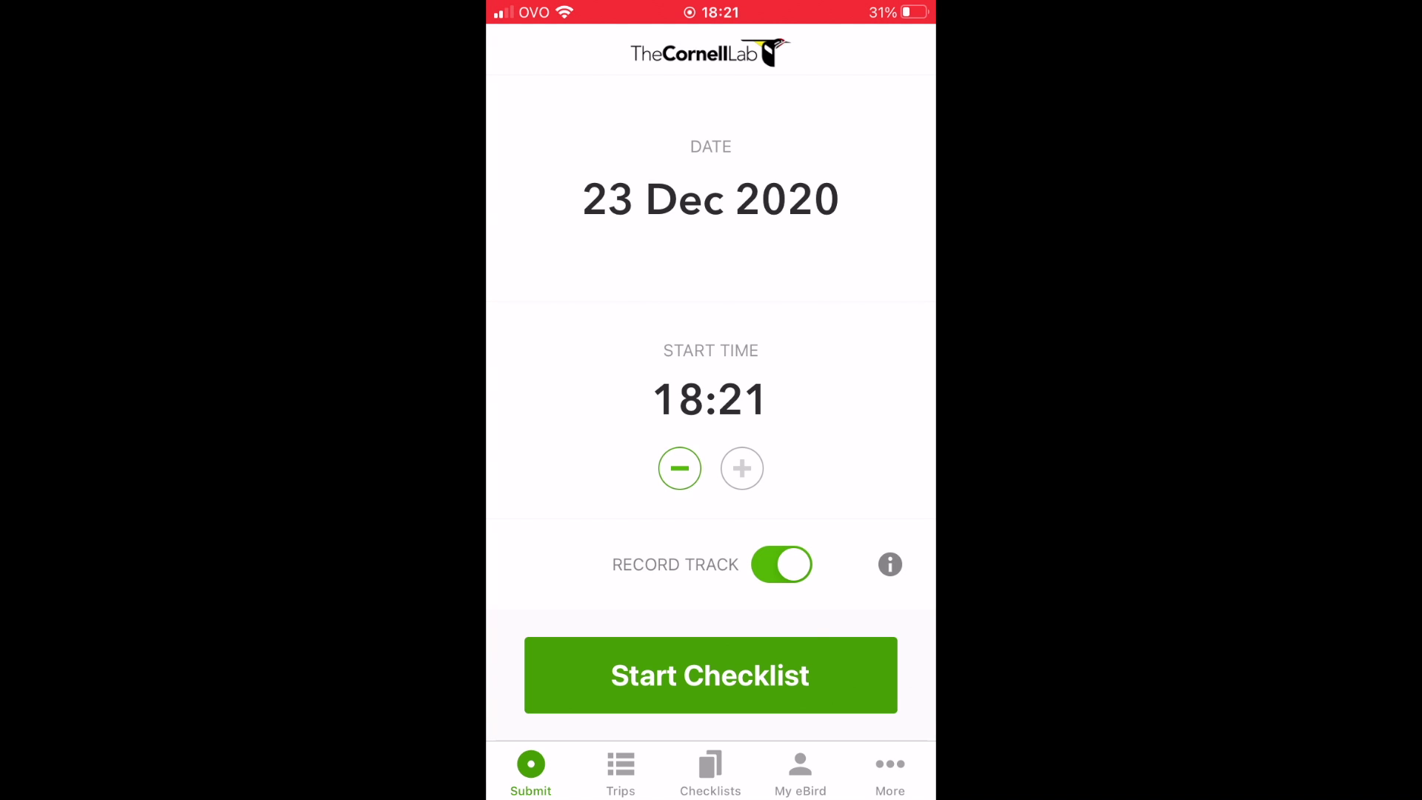
Step: Start a checklist in the eBird mobile app, choose a nearby location and look through its species list
click(710, 675)
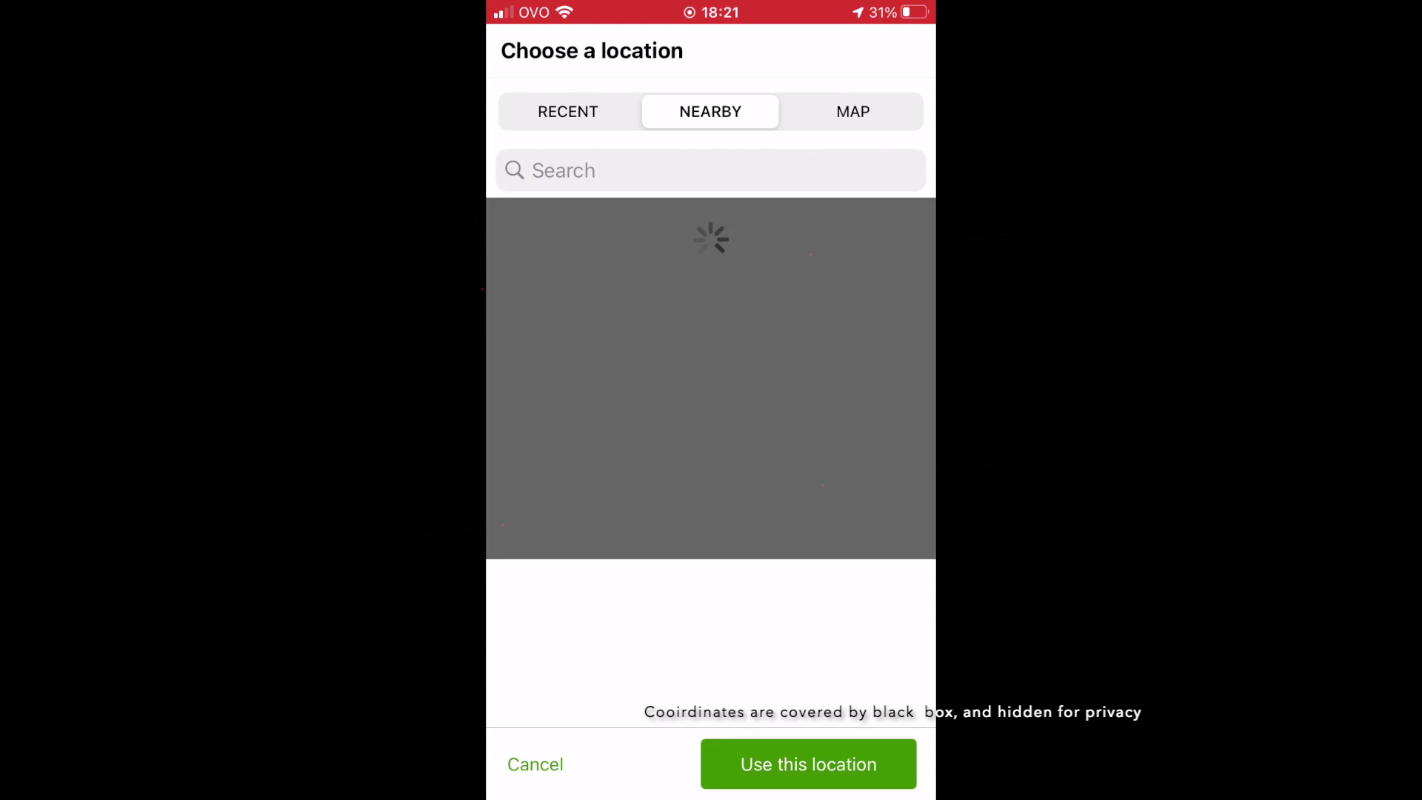
scroll(711, 640, down, 1)
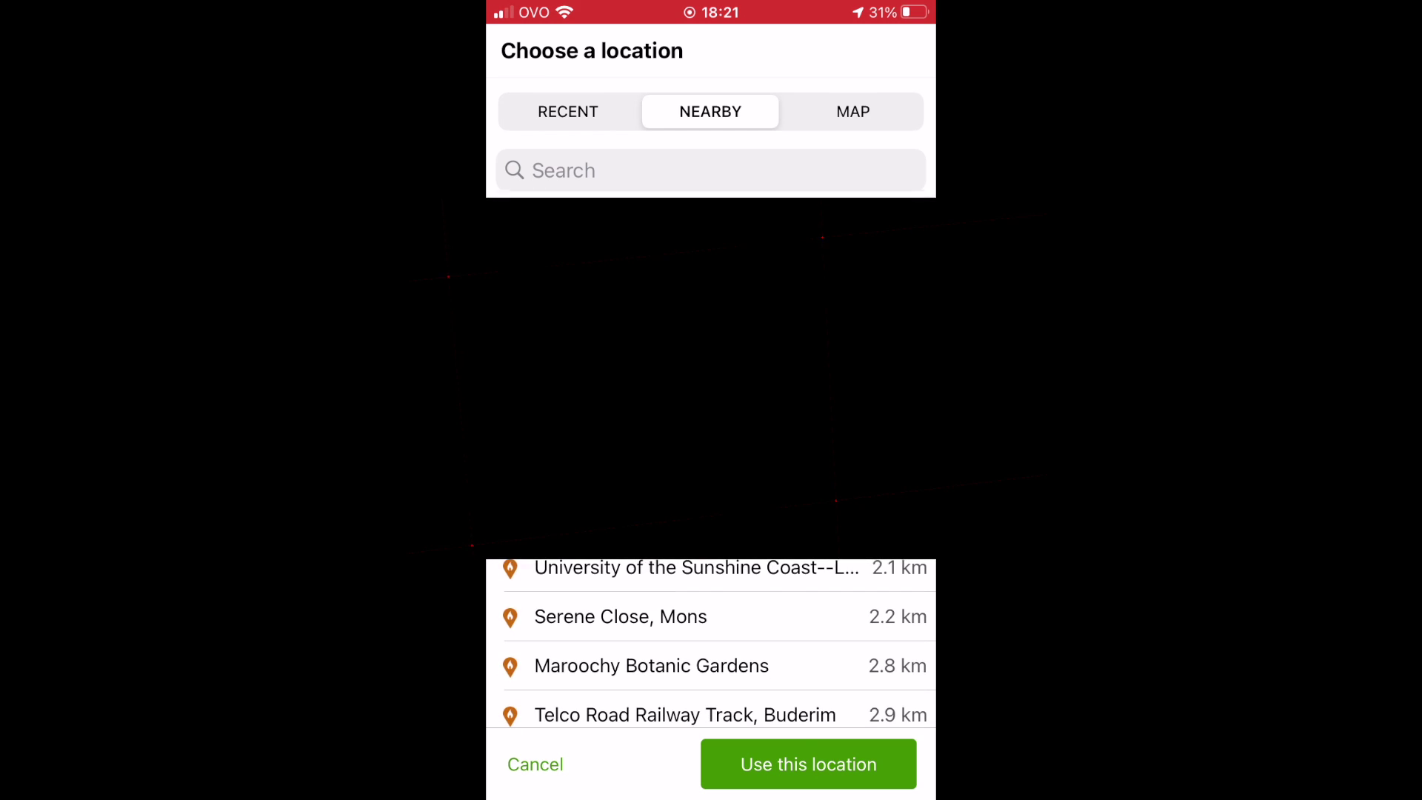
click(696, 565)
scroll(710, 452, down, 5)
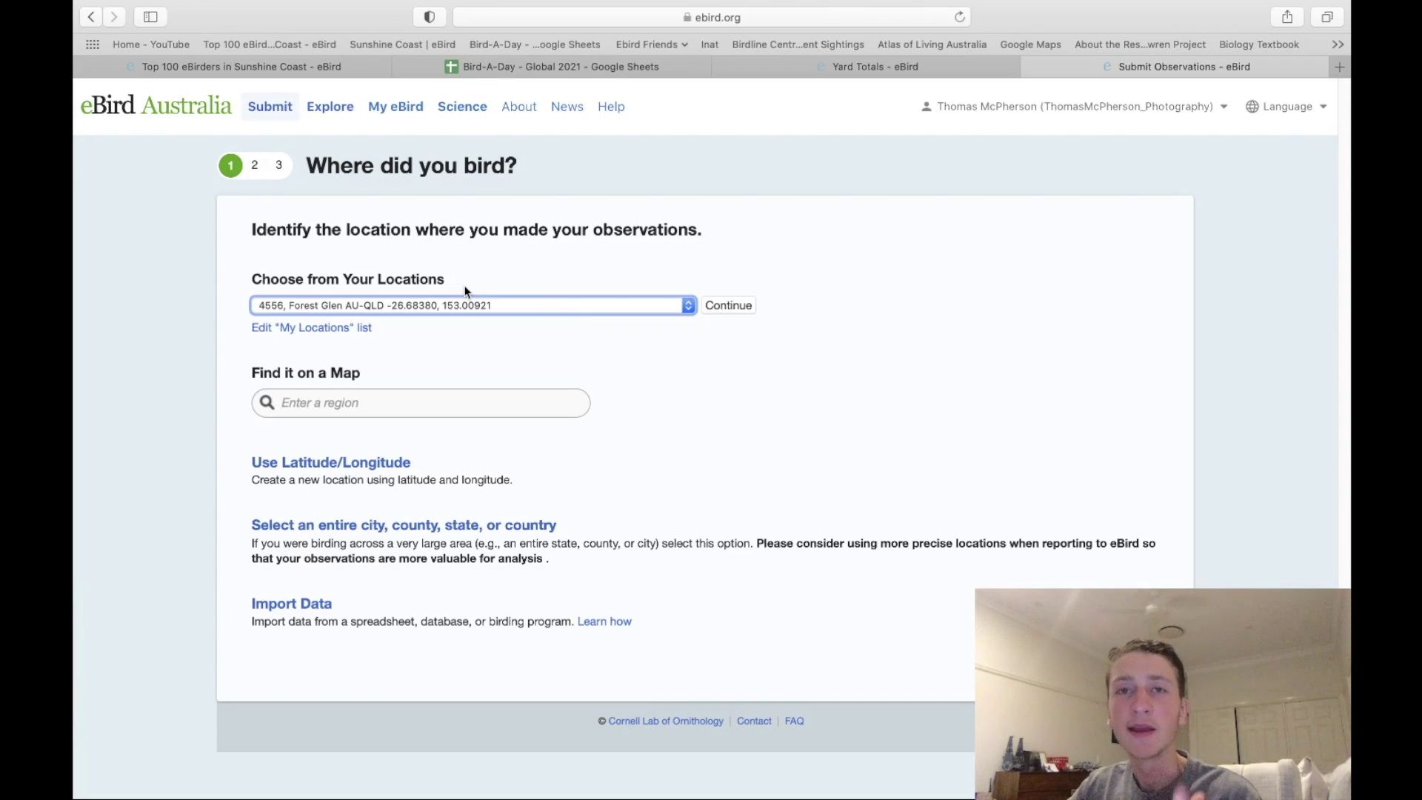
Step: On the eBird website, choose Dularcha National Park from the saved locations and continue to the date and effort details
click(480, 303)
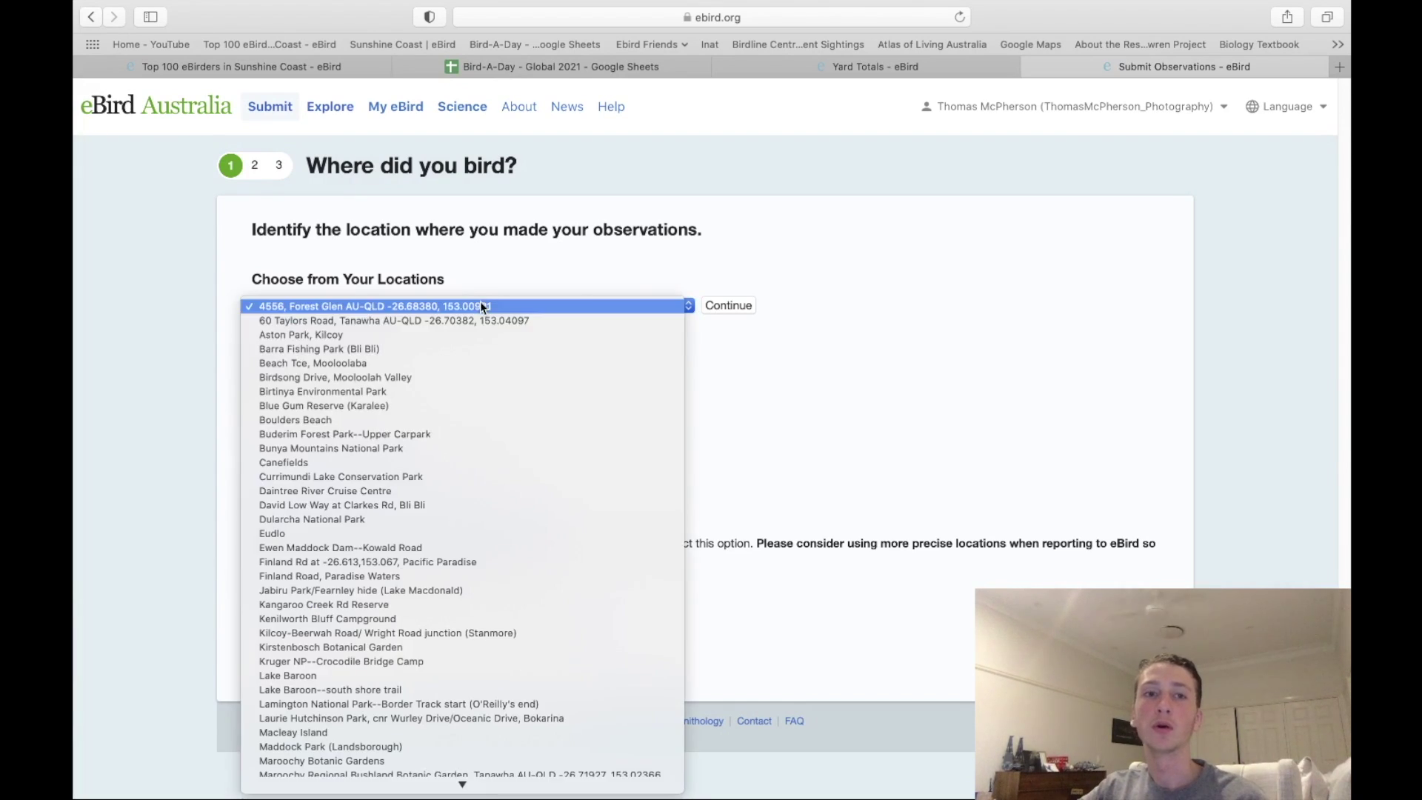
click(425, 519)
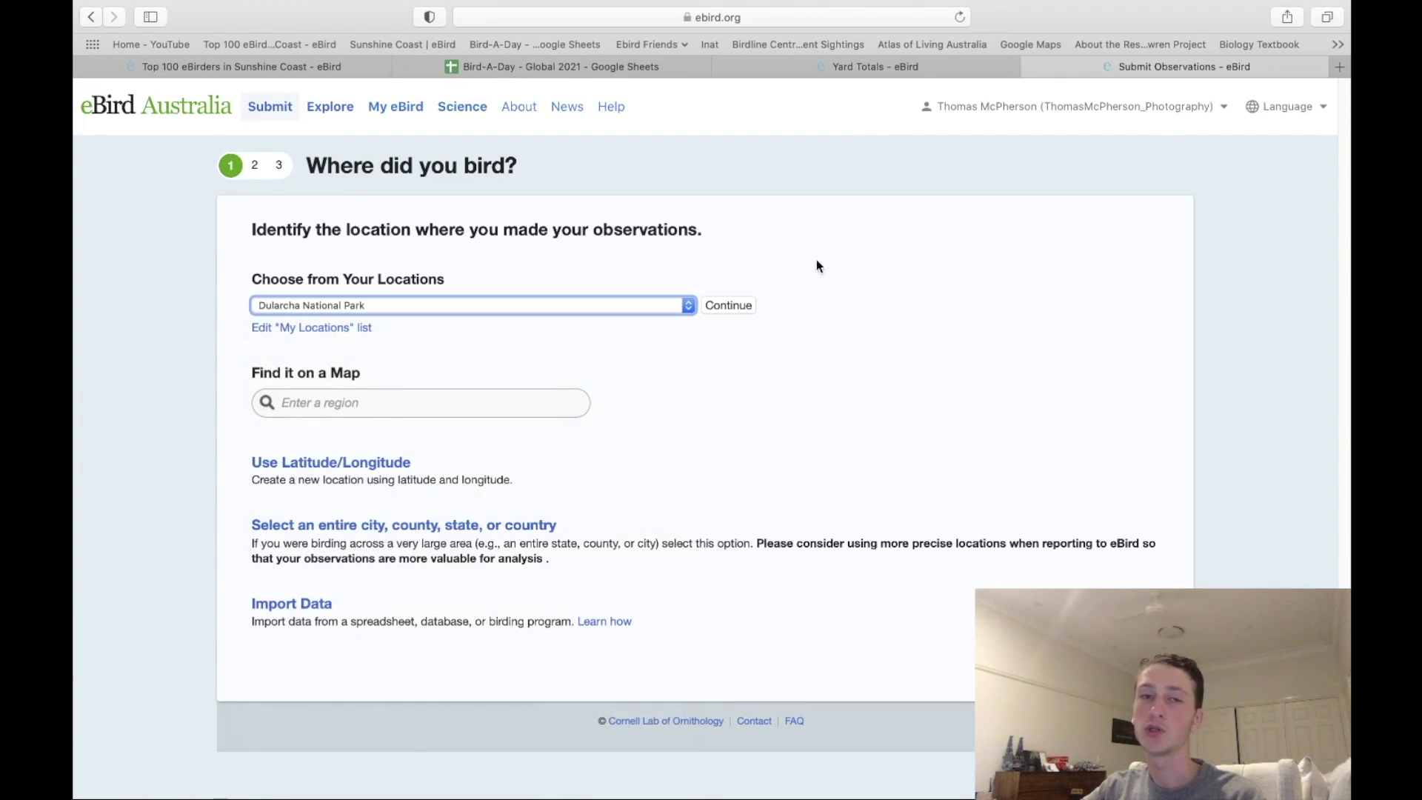
click(733, 316)
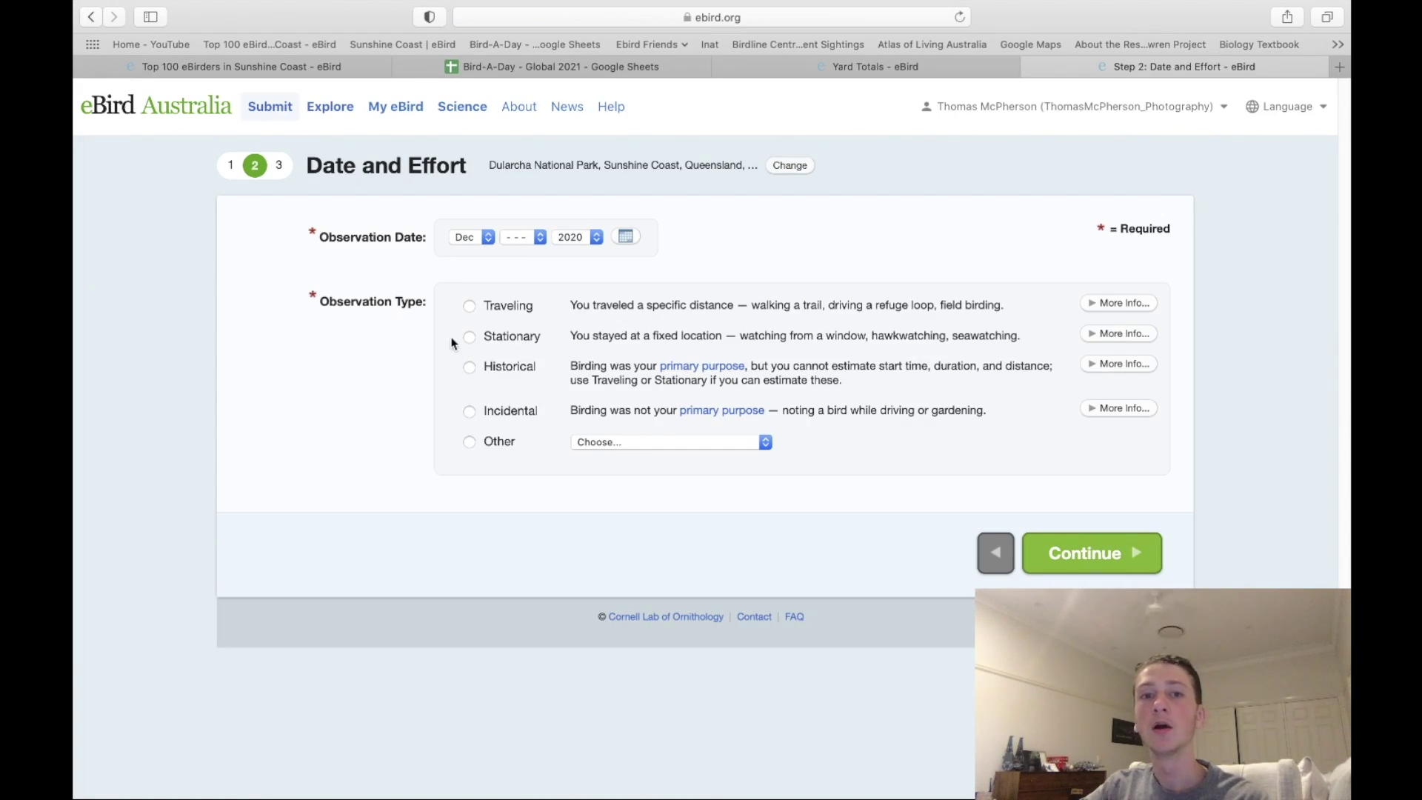
Step: Set the observation type to Traveling, review the effort fields and try to continue with them left blank
click(469, 306)
scroll(532, 512, down, 1)
click(445, 510)
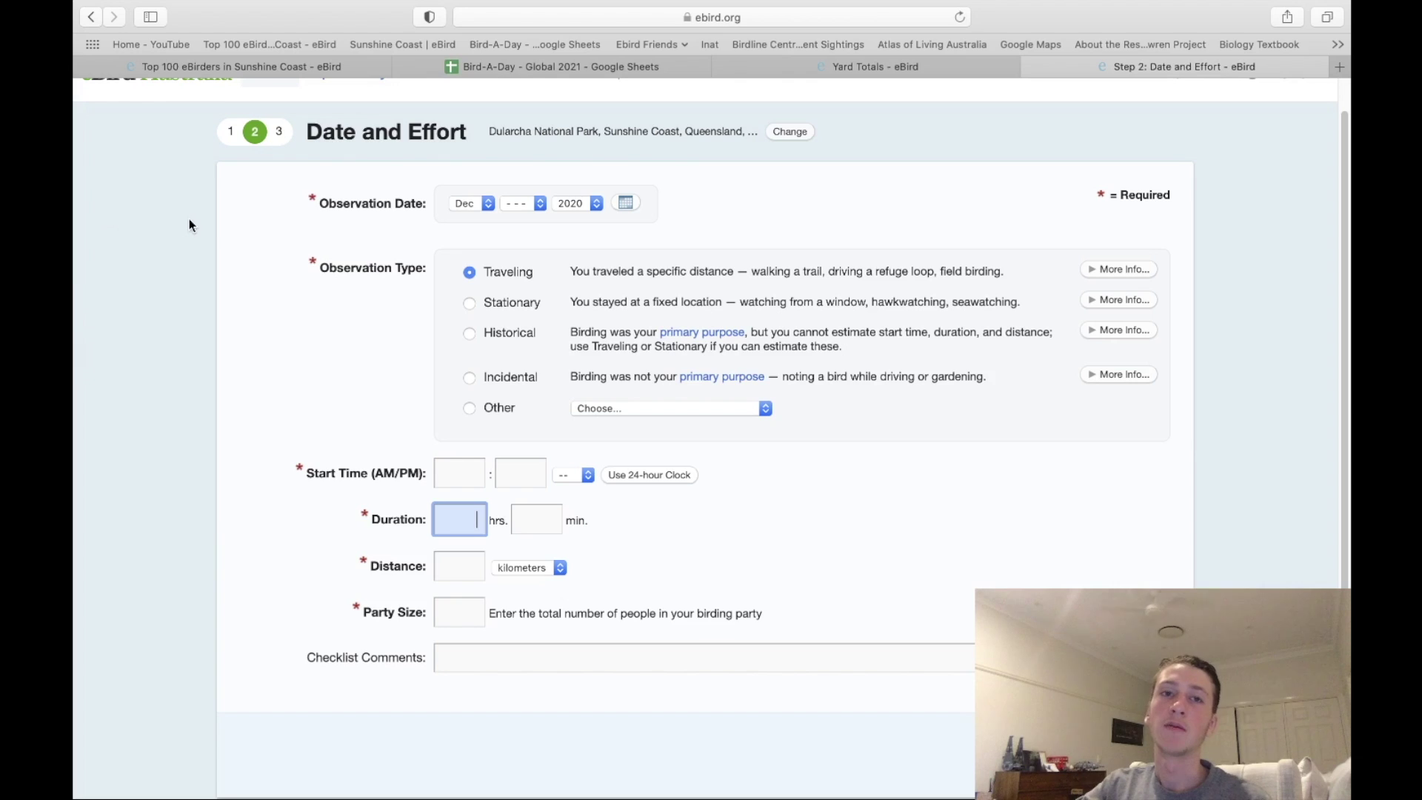
scroll(698, 272, up, 1)
scroll(811, 656, down, 2)
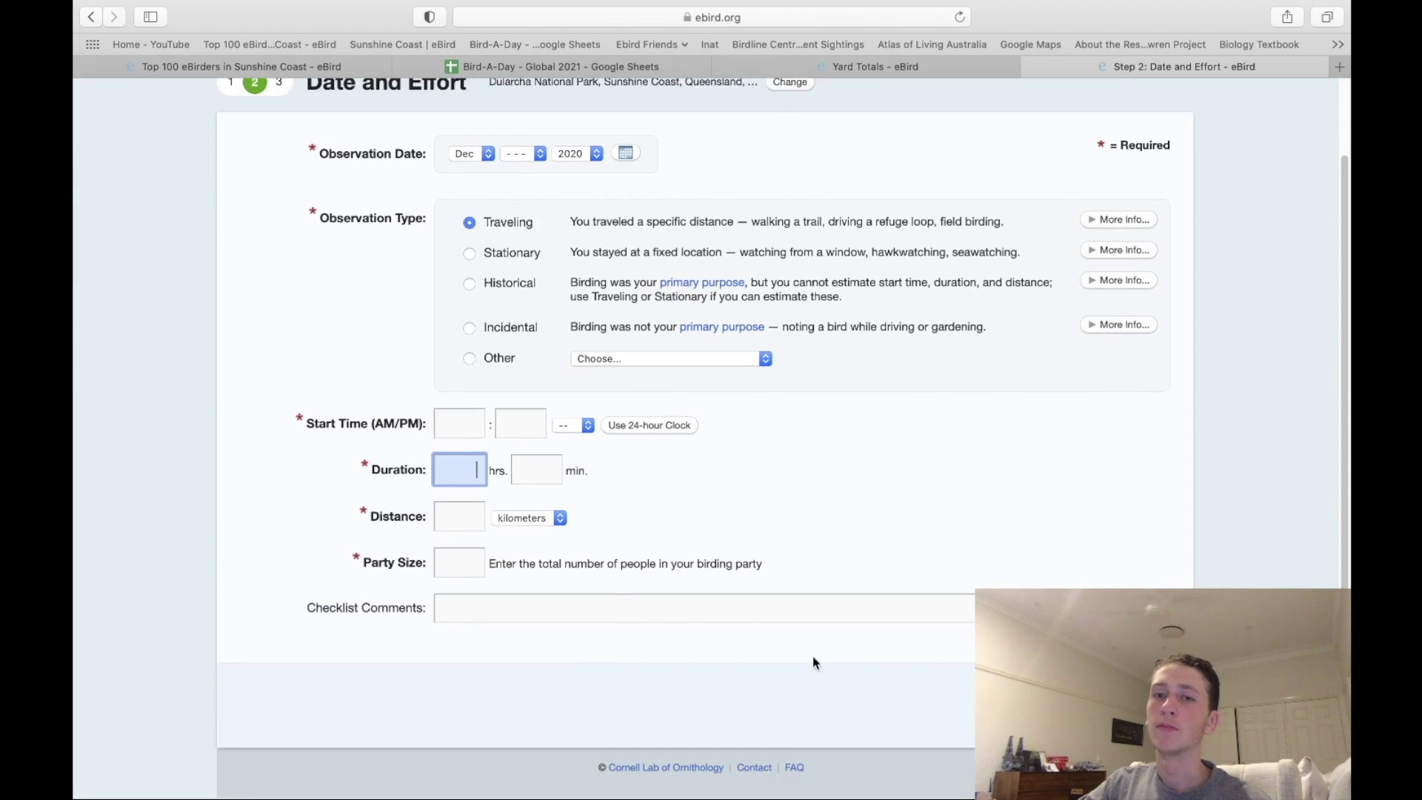
key(super+r)
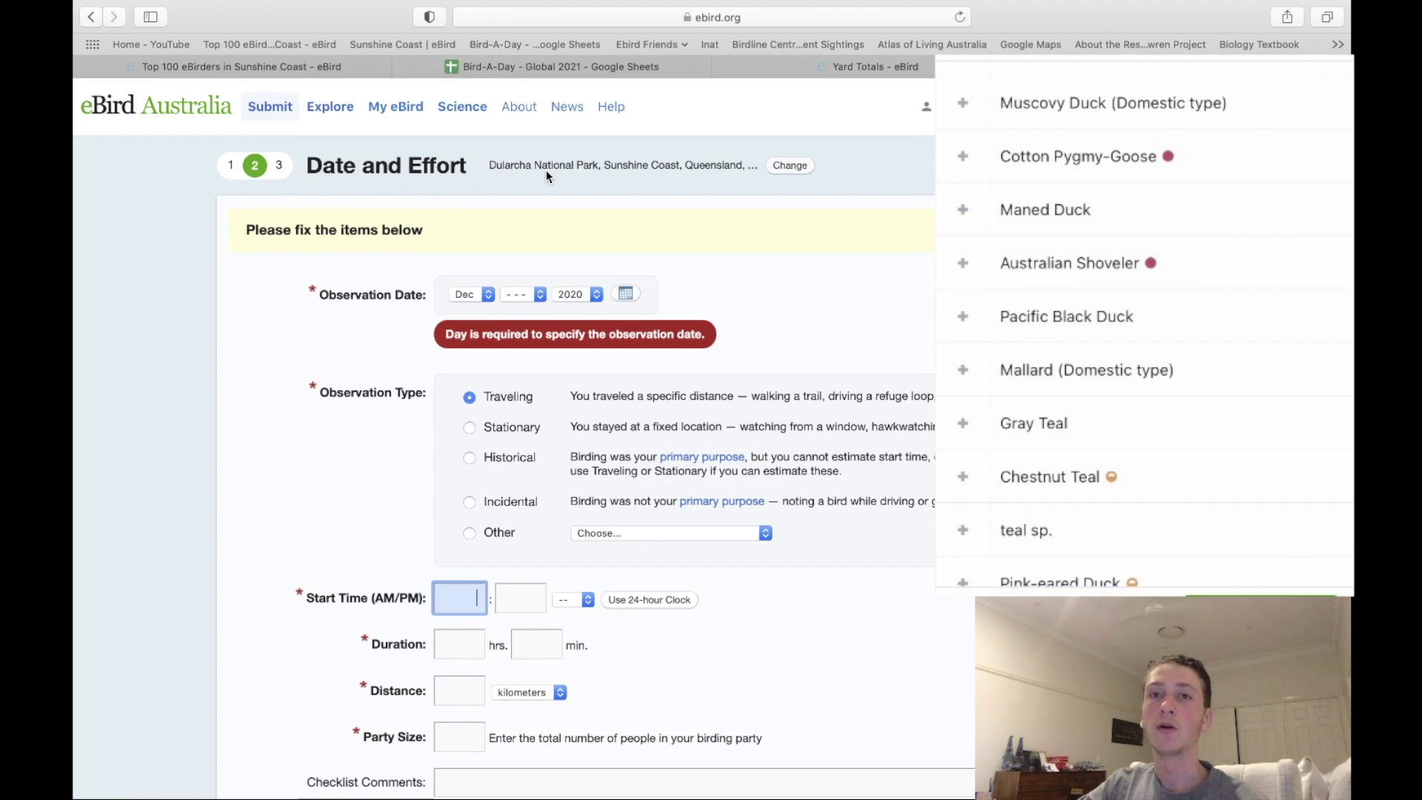
Step: Return to the eBird Australia home page and open the account's profile page
click(155, 107)
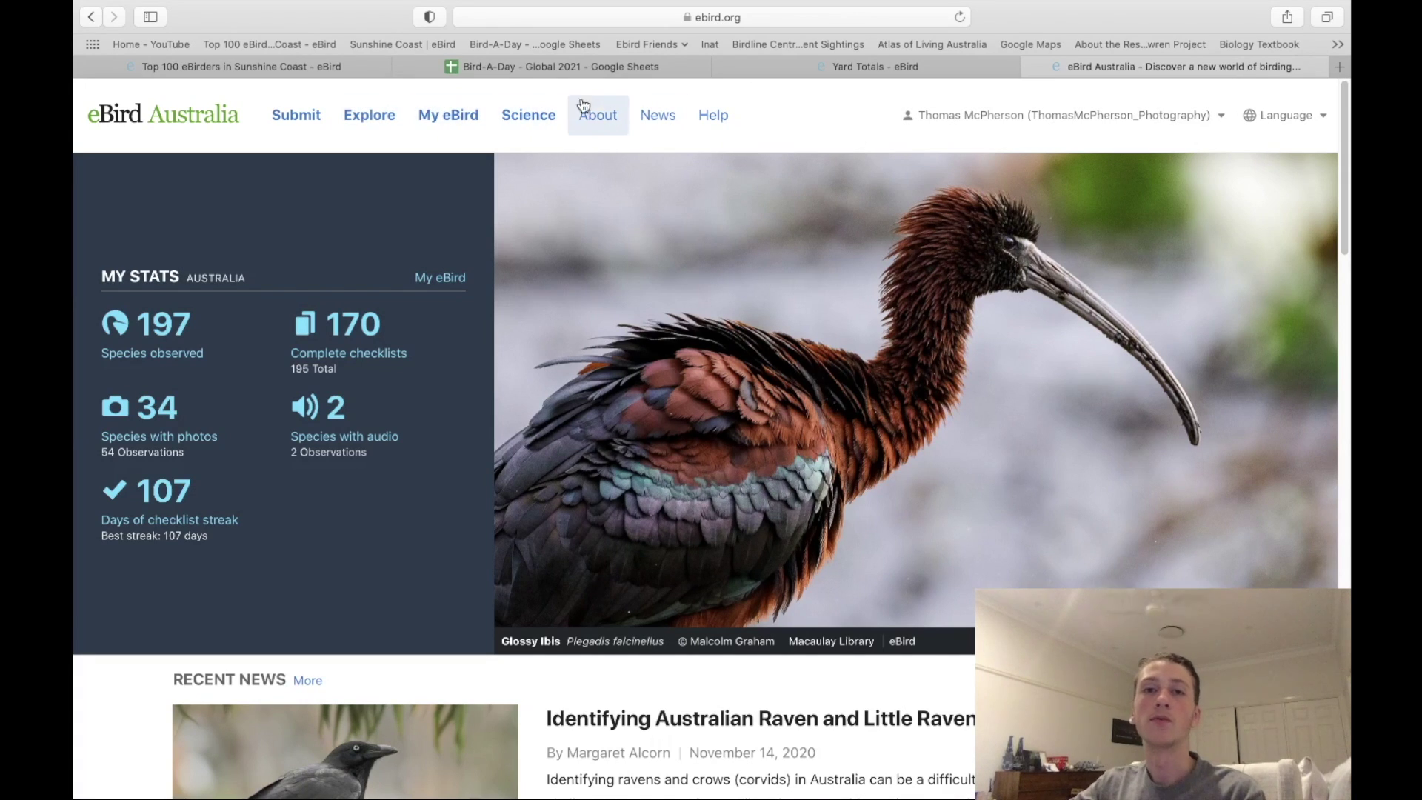
click(1194, 112)
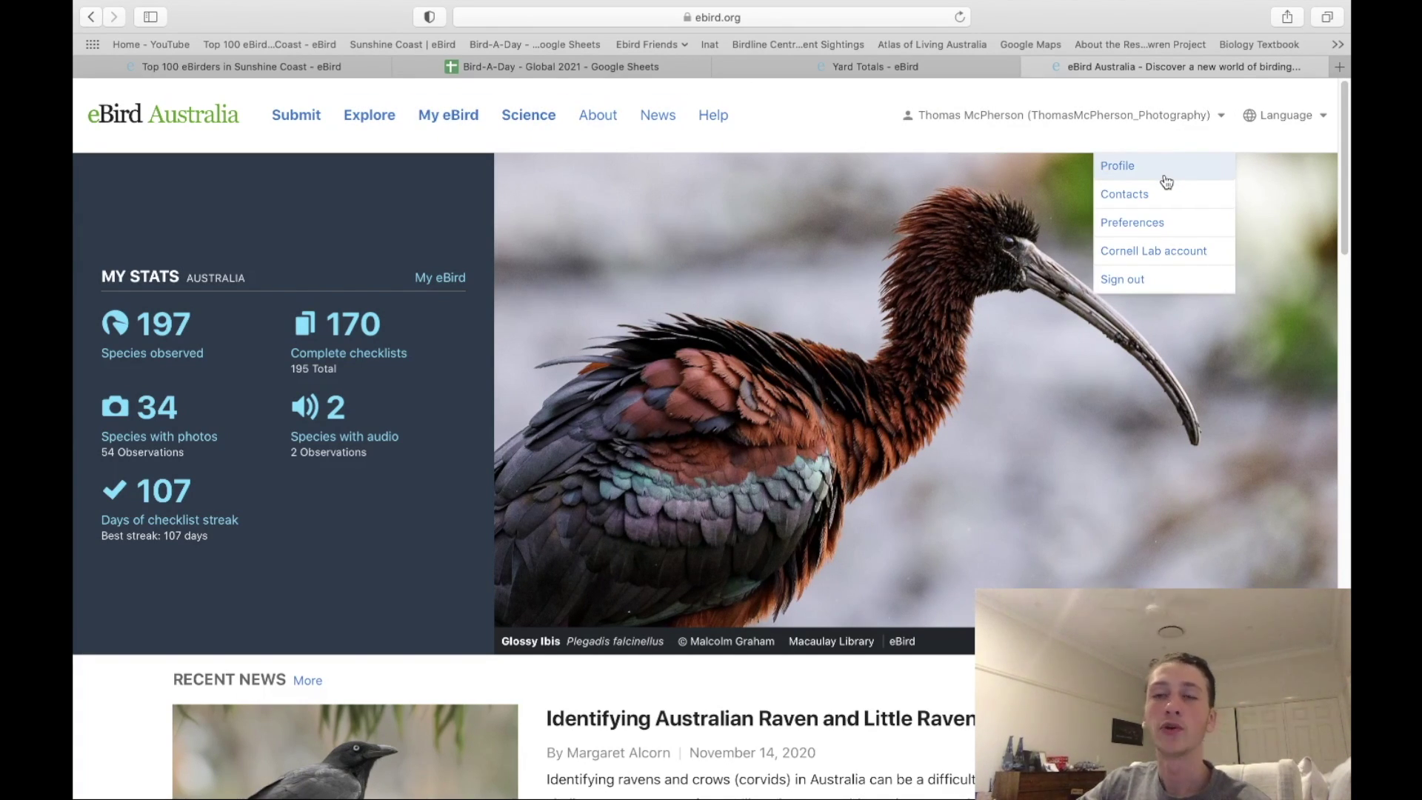
click(1115, 111)
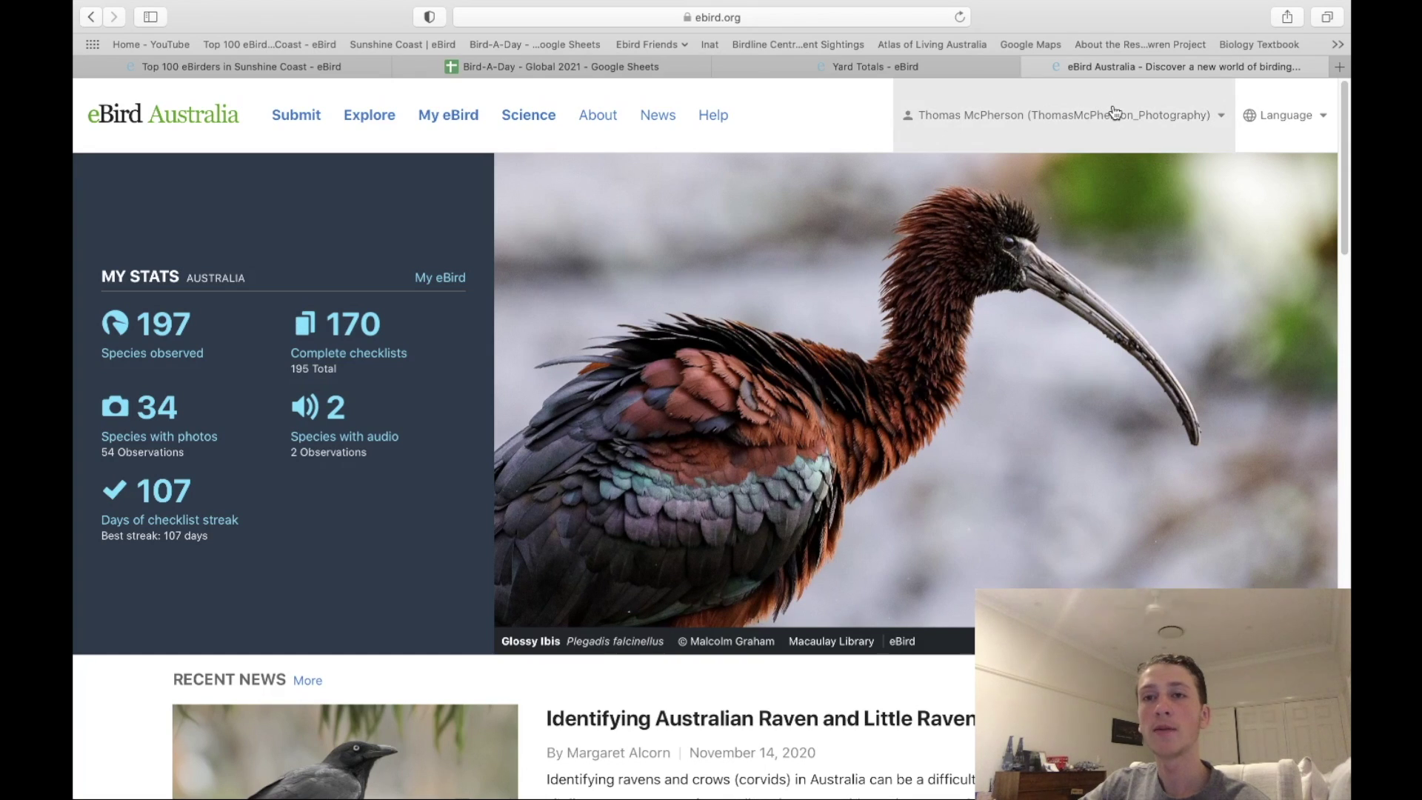
click(1115, 112)
click(1142, 163)
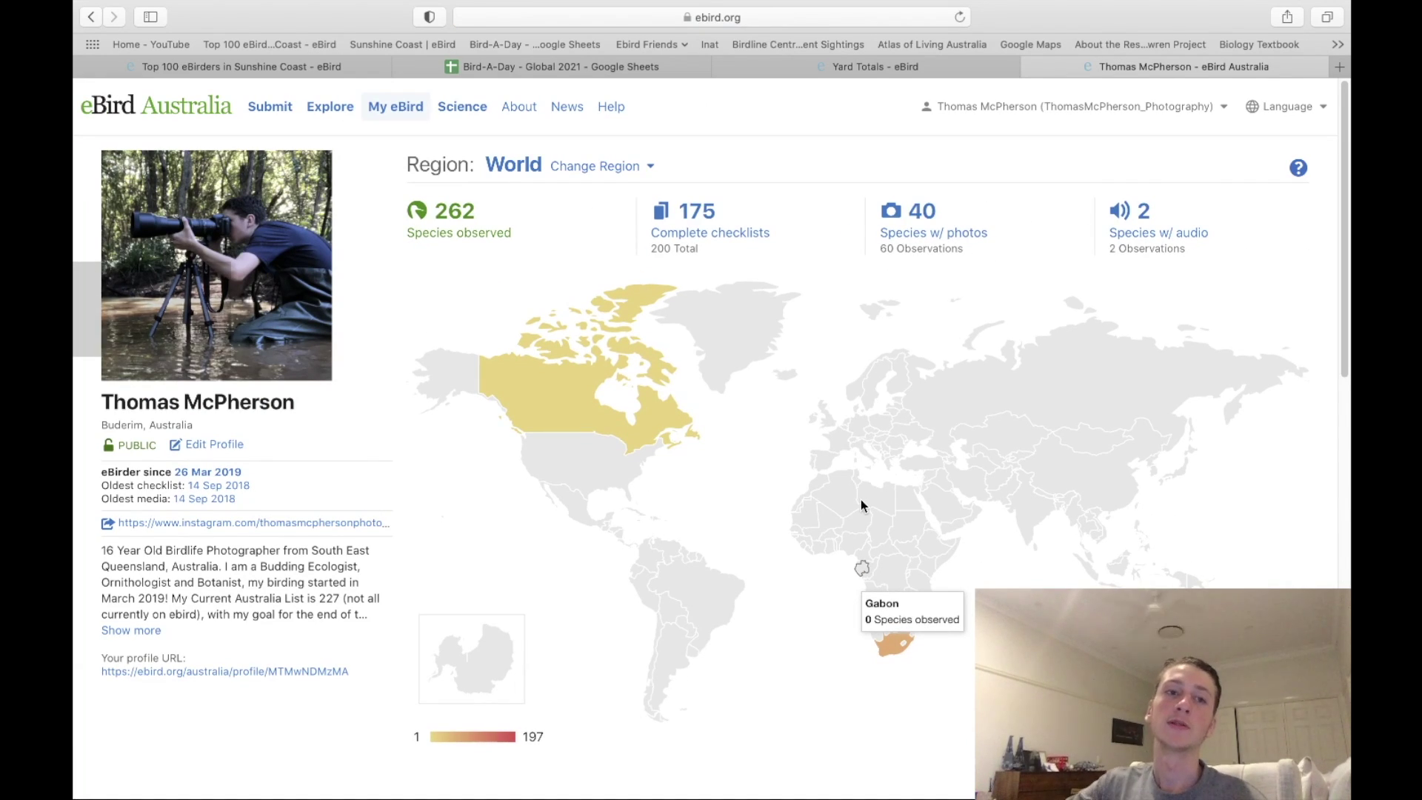
Step: Open the profile for editing, check the website, about, region and privacy settings, and save it
mouse_move(74, 400)
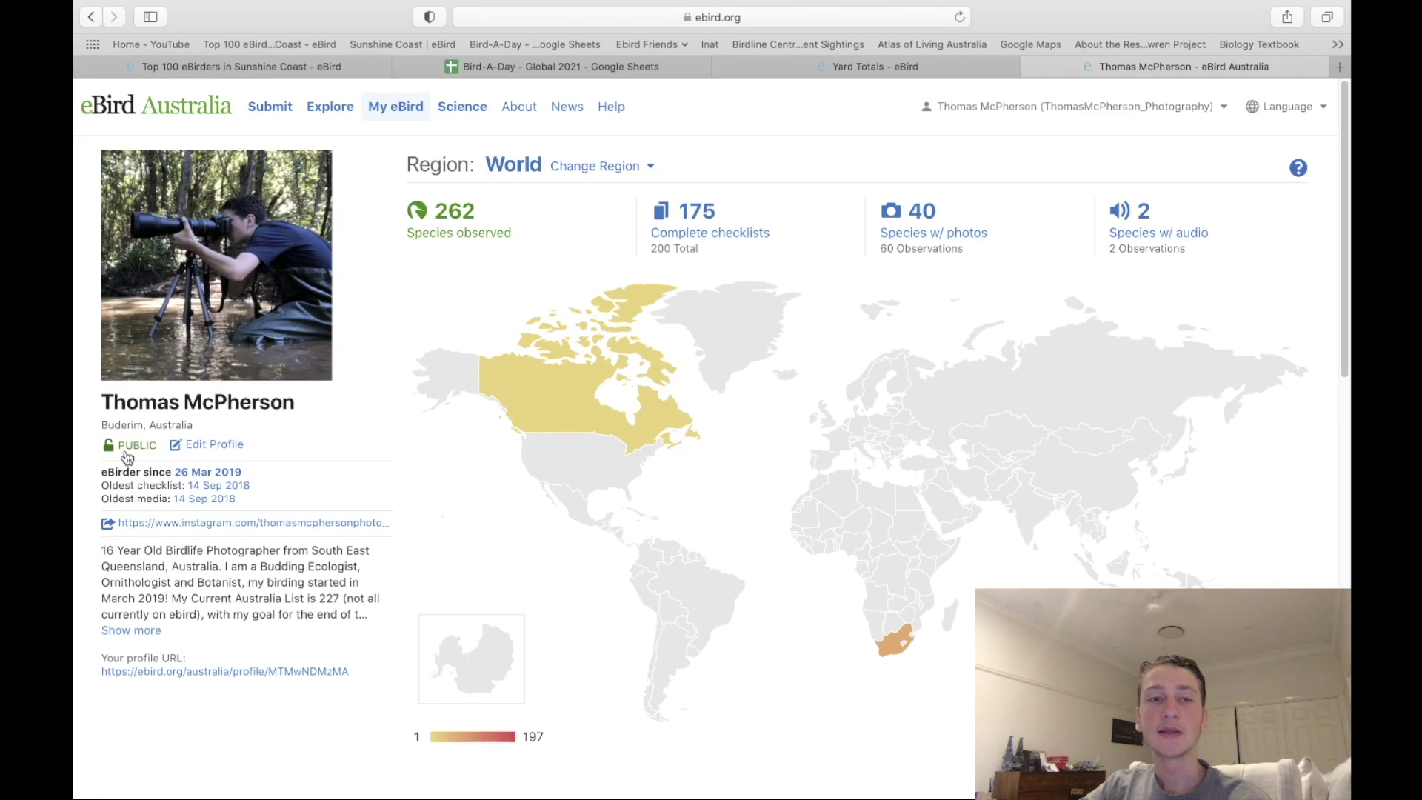
click(207, 448)
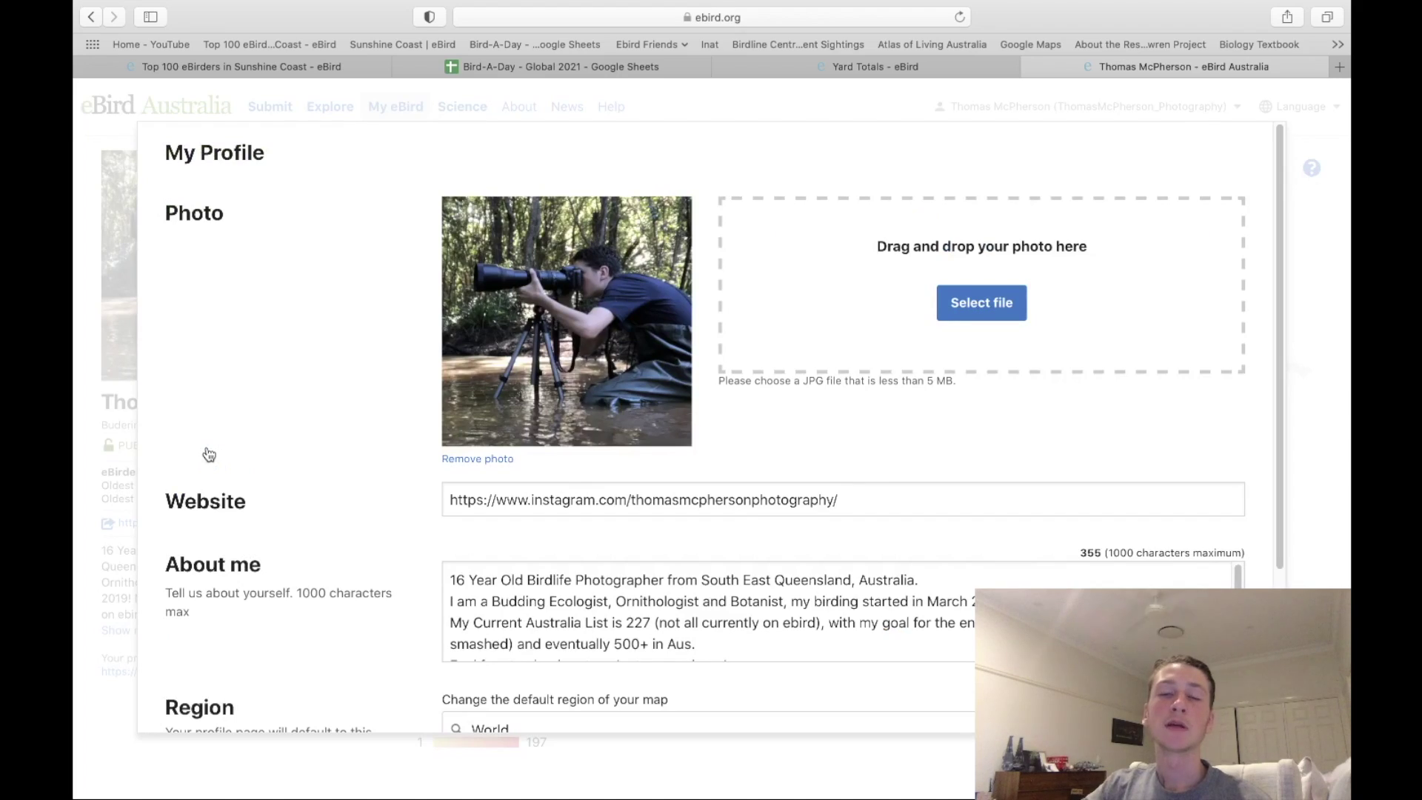
scroll(358, 556, down, 3)
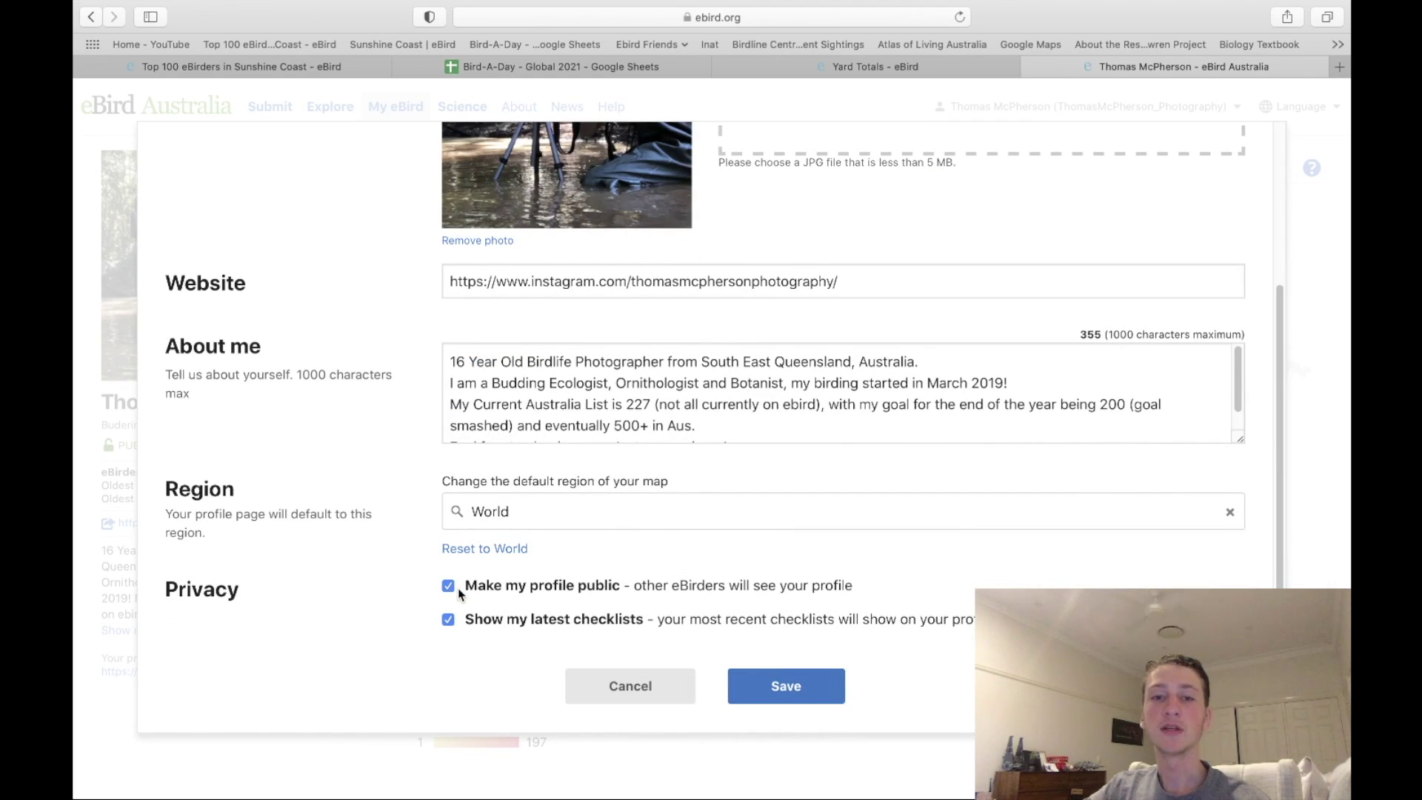
click(785, 686)
Step: Look through the latest photos, audio recordings and checklists on the profile page
scroll(975, 446, down, 1)
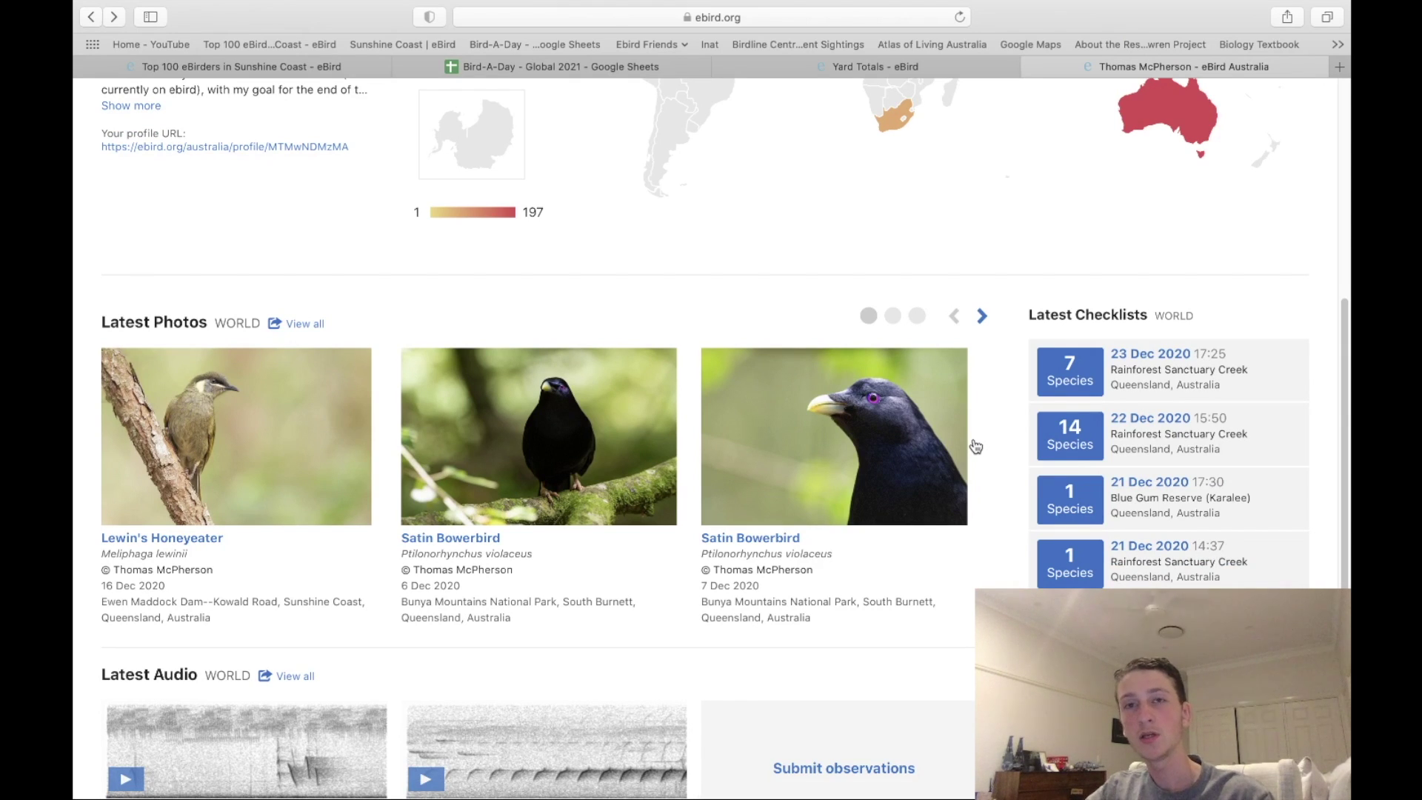
scroll(789, 355, down, 1)
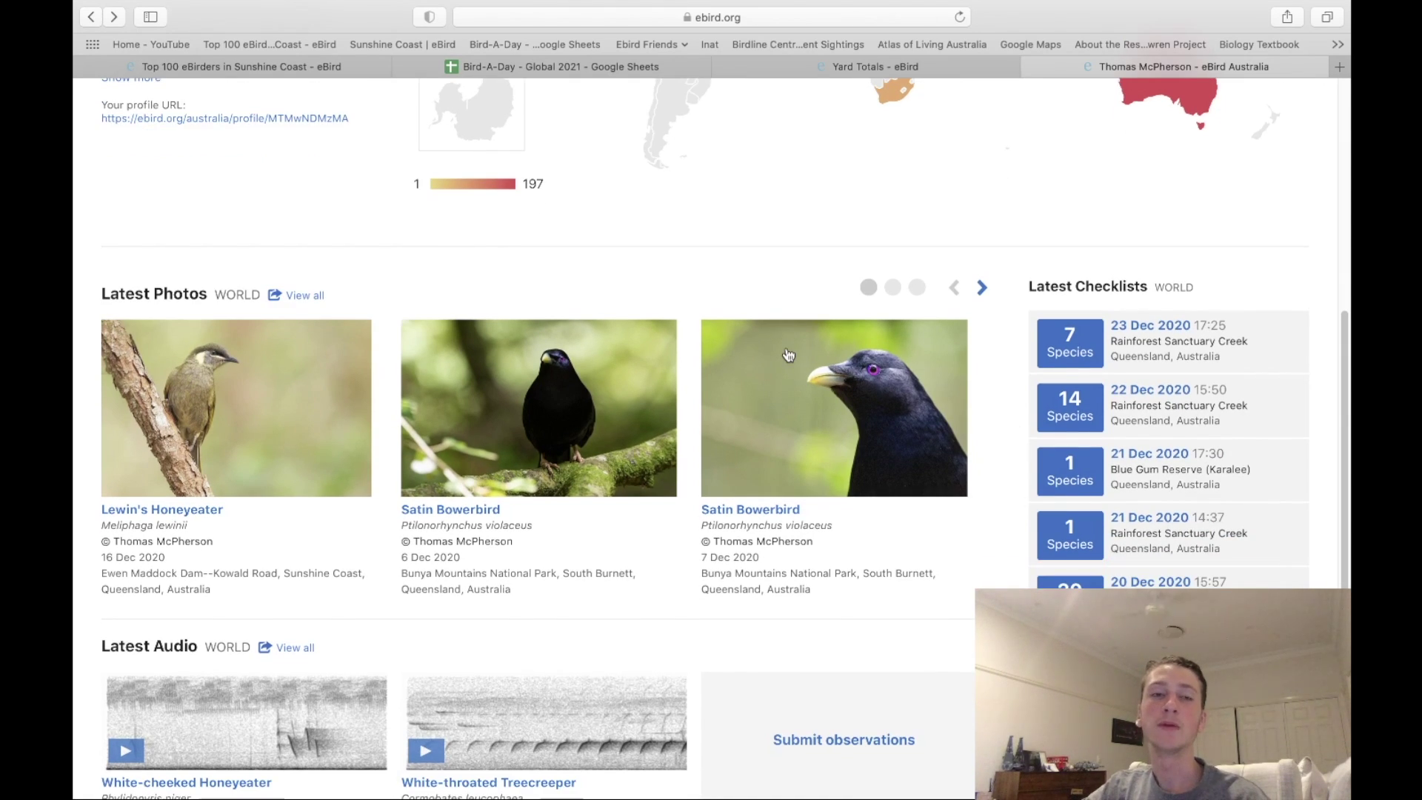
scroll(768, 368, down, 10)
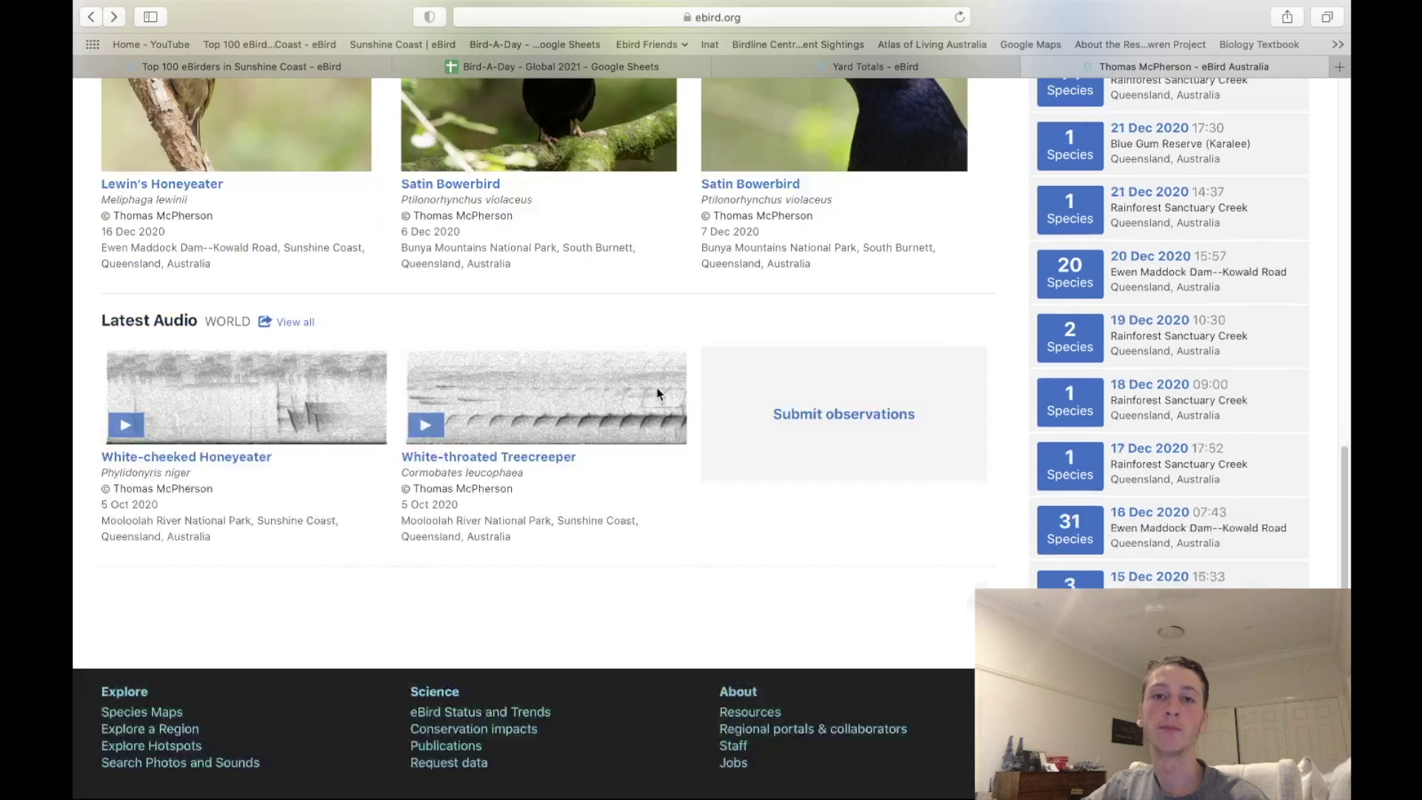
scroll(497, 434, up, 2)
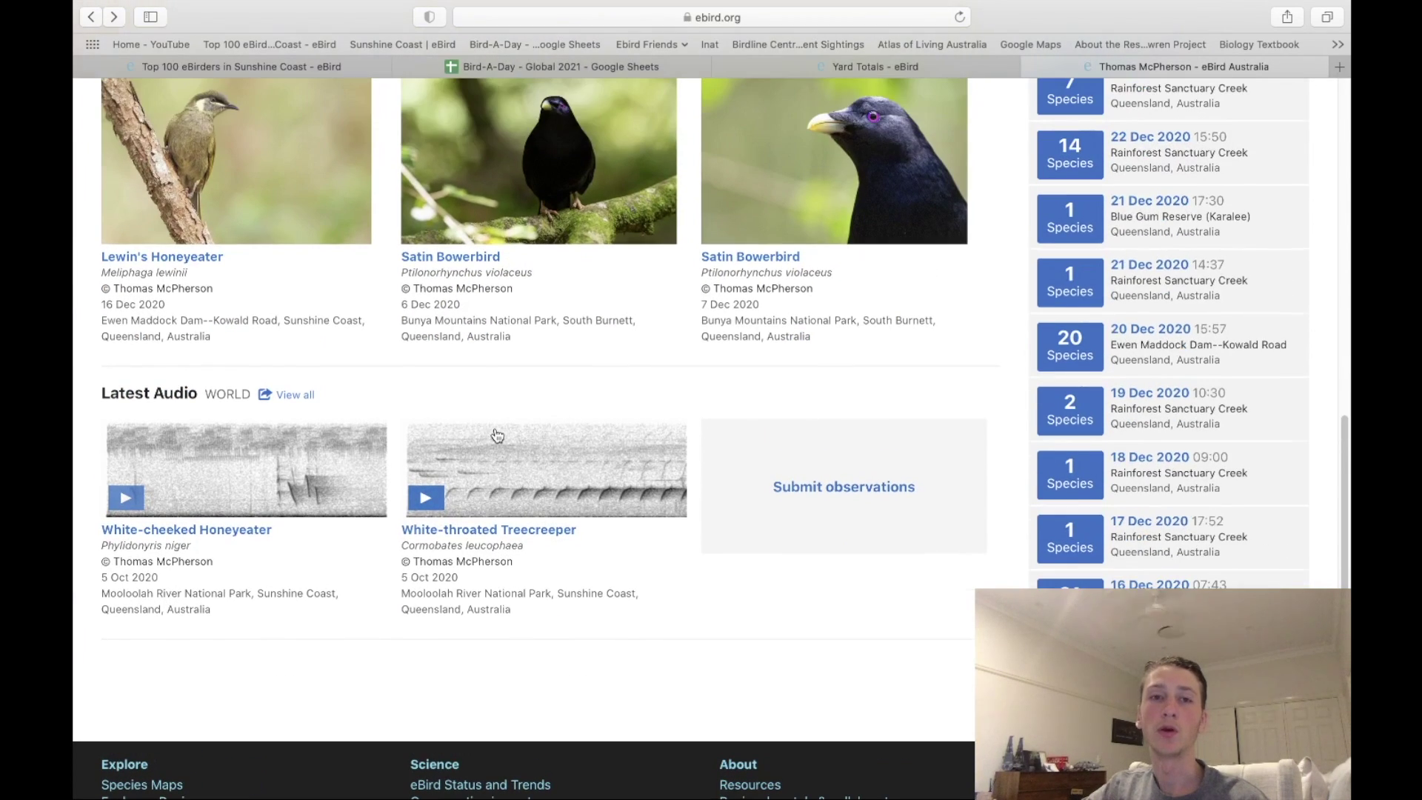
Step: Go back to the home page and look through its recent news, top photos and top audio
key(super+bracketleft)
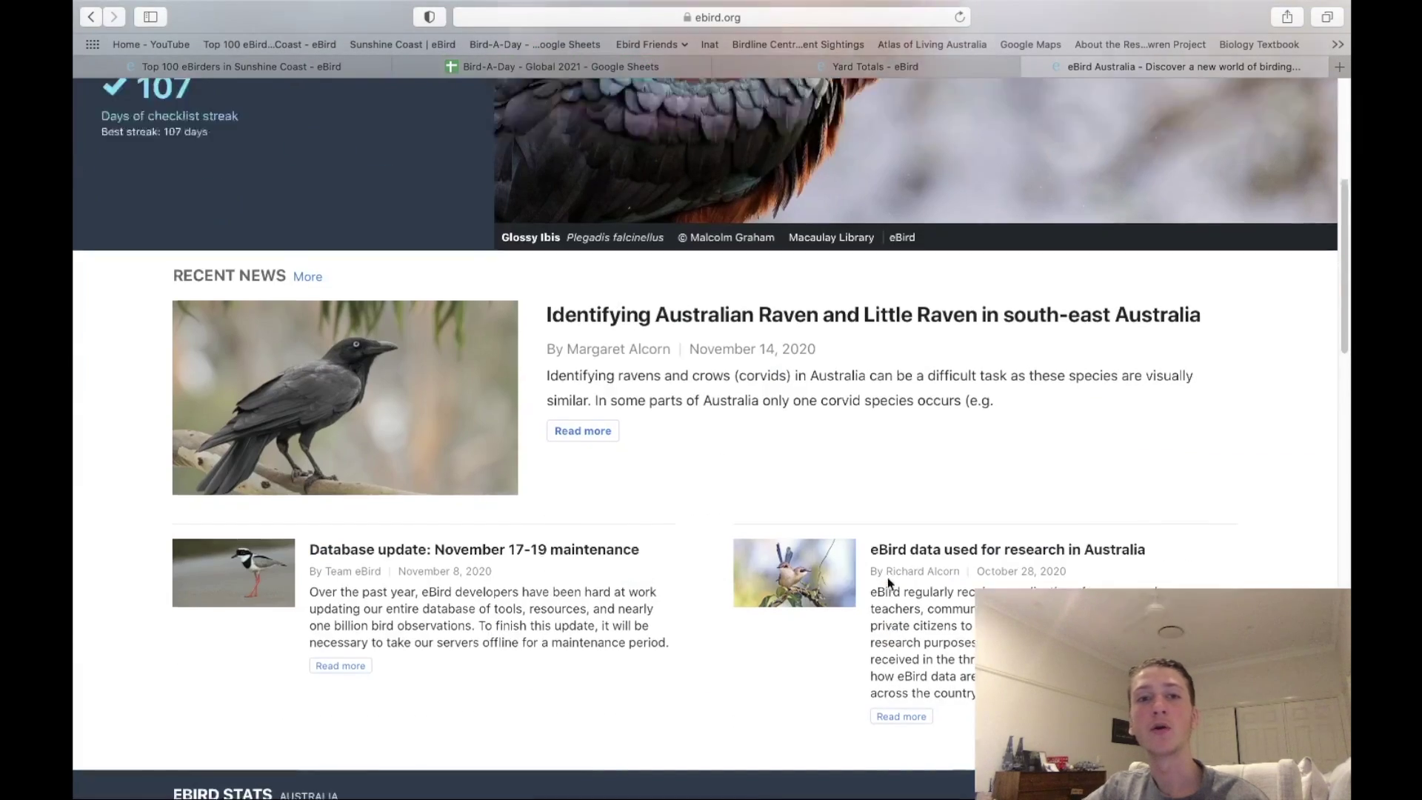
scroll(886, 577, down, 15)
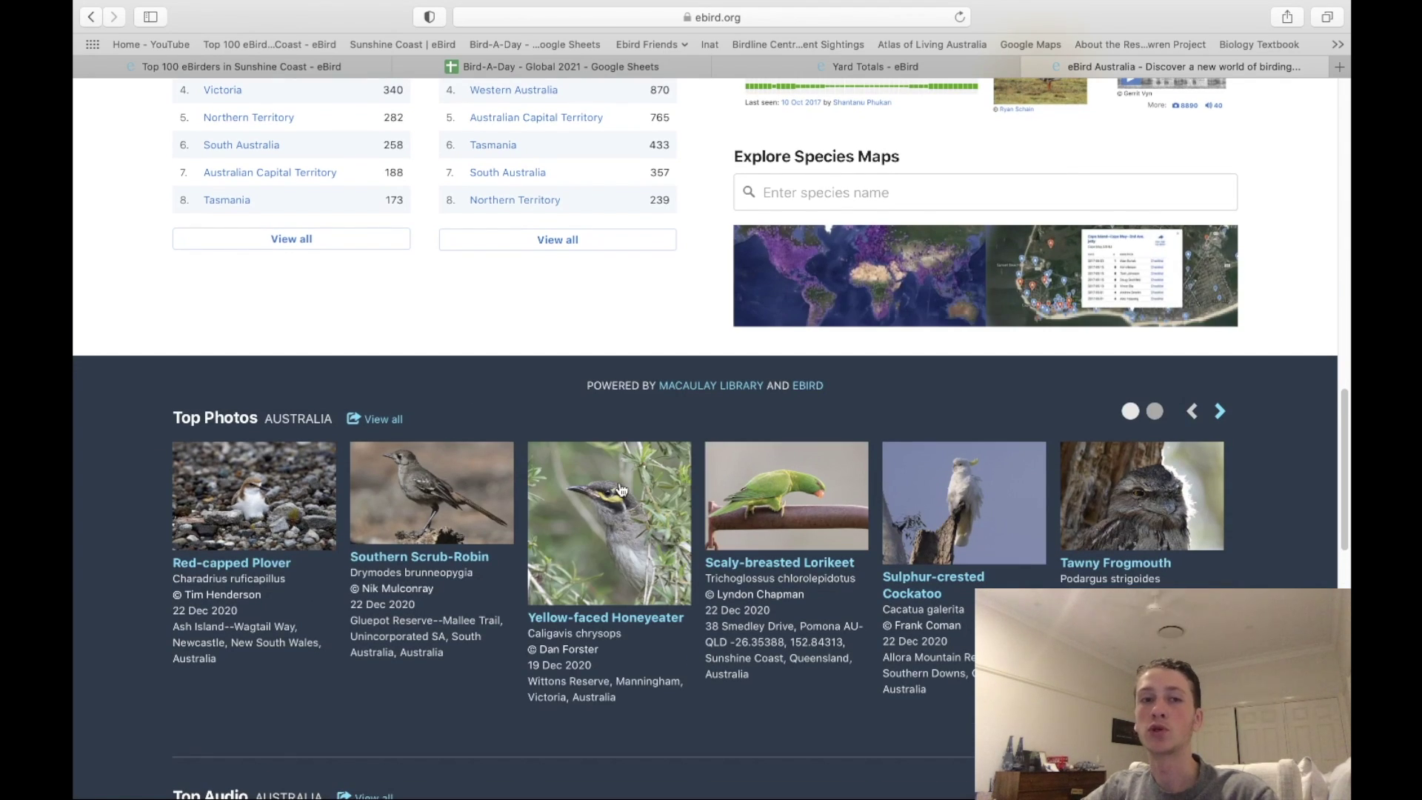
scroll(901, 535, down, 4)
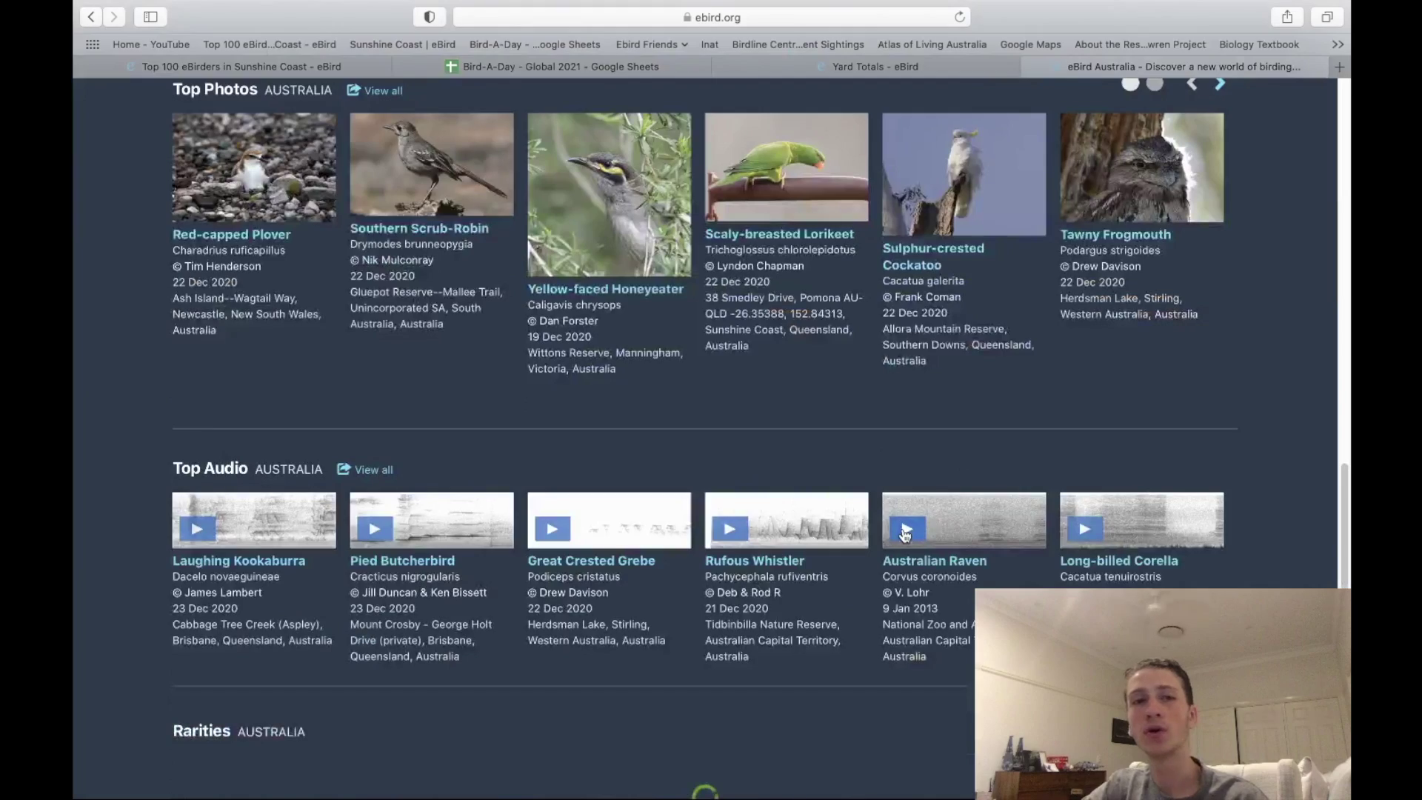
scroll(903, 527, up, 8)
scroll(597, 480, up, 4)
scroll(596, 480, up, 10)
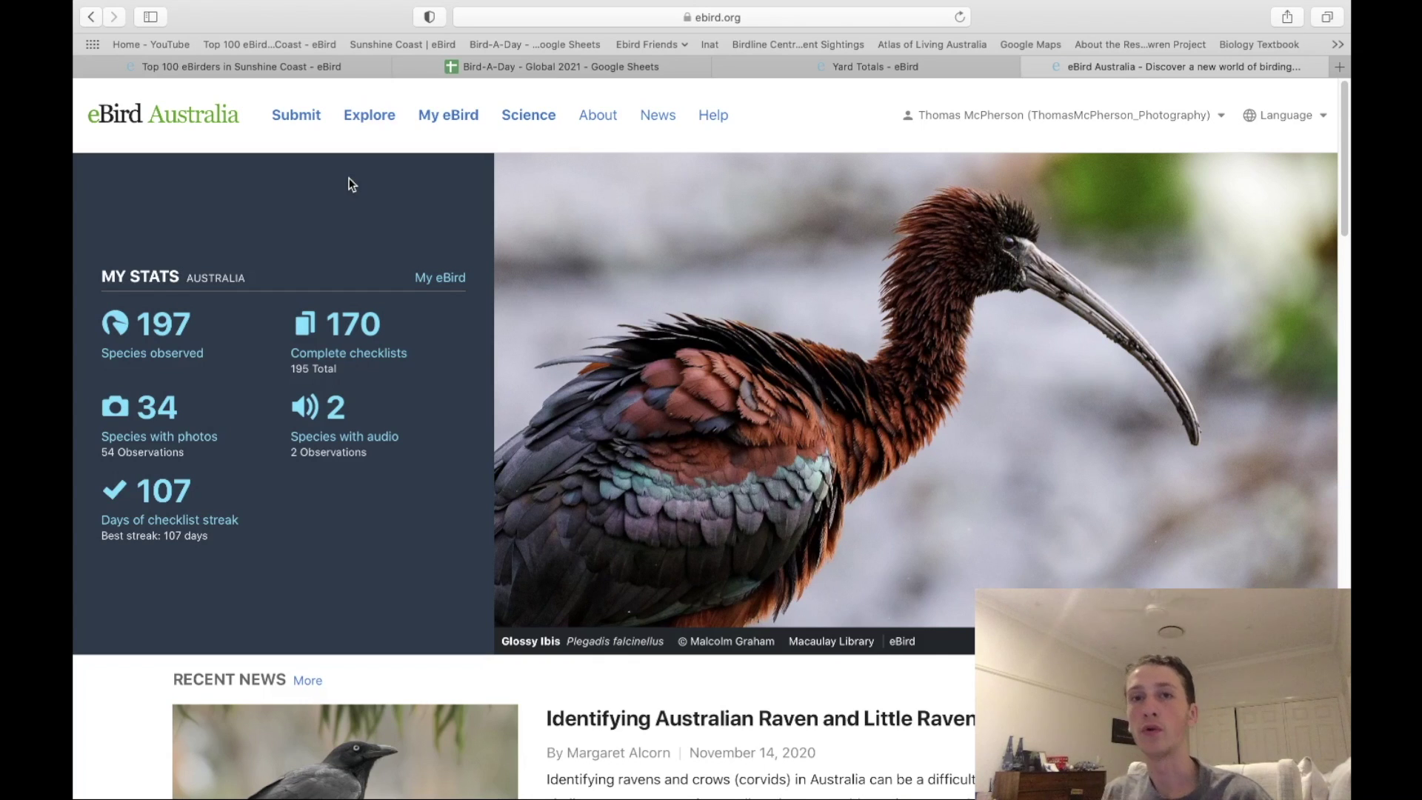
Step: Open the Explore page and look over its species, region, totals comparison and birding skills sections
click(385, 131)
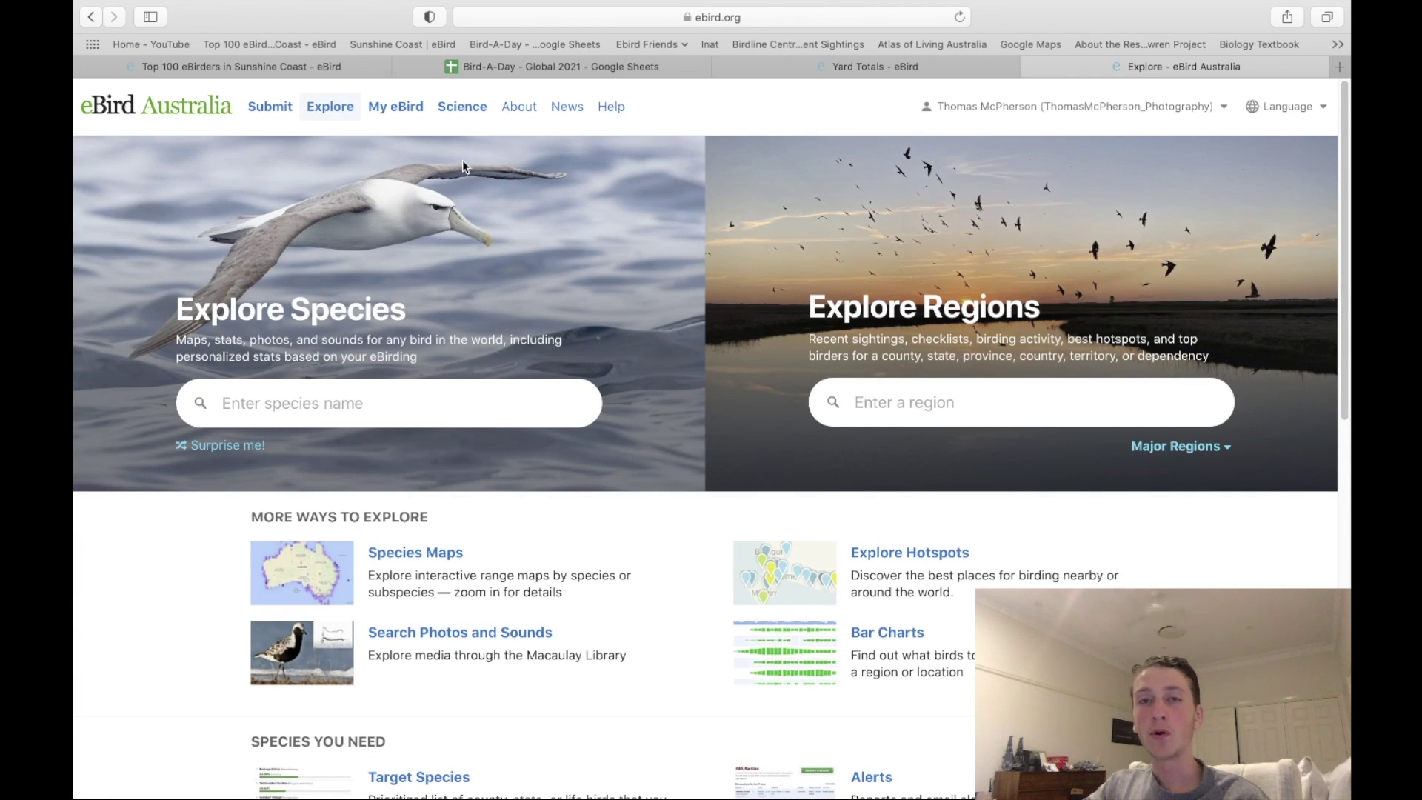
scroll(454, 532, down, 10)
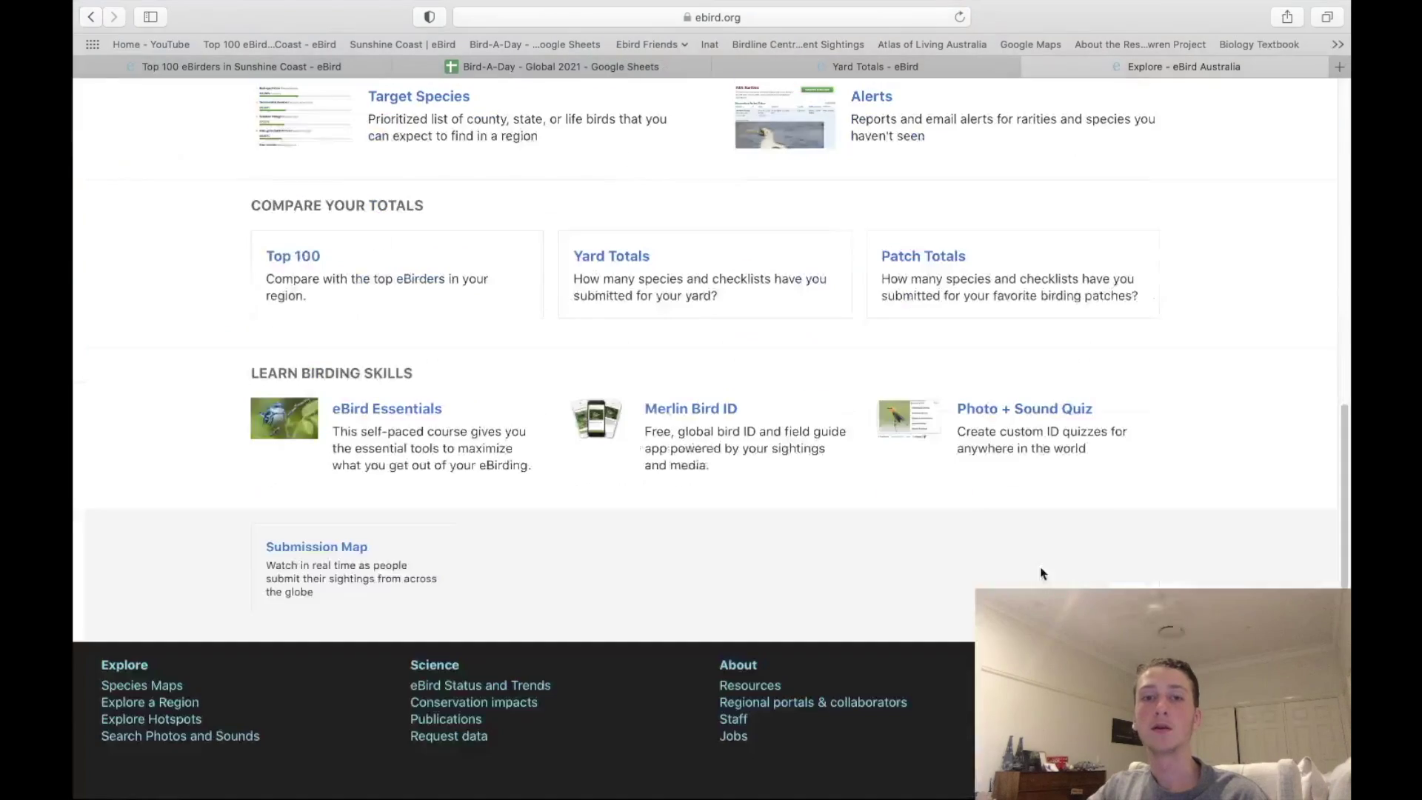
scroll(1041, 556, up, 10)
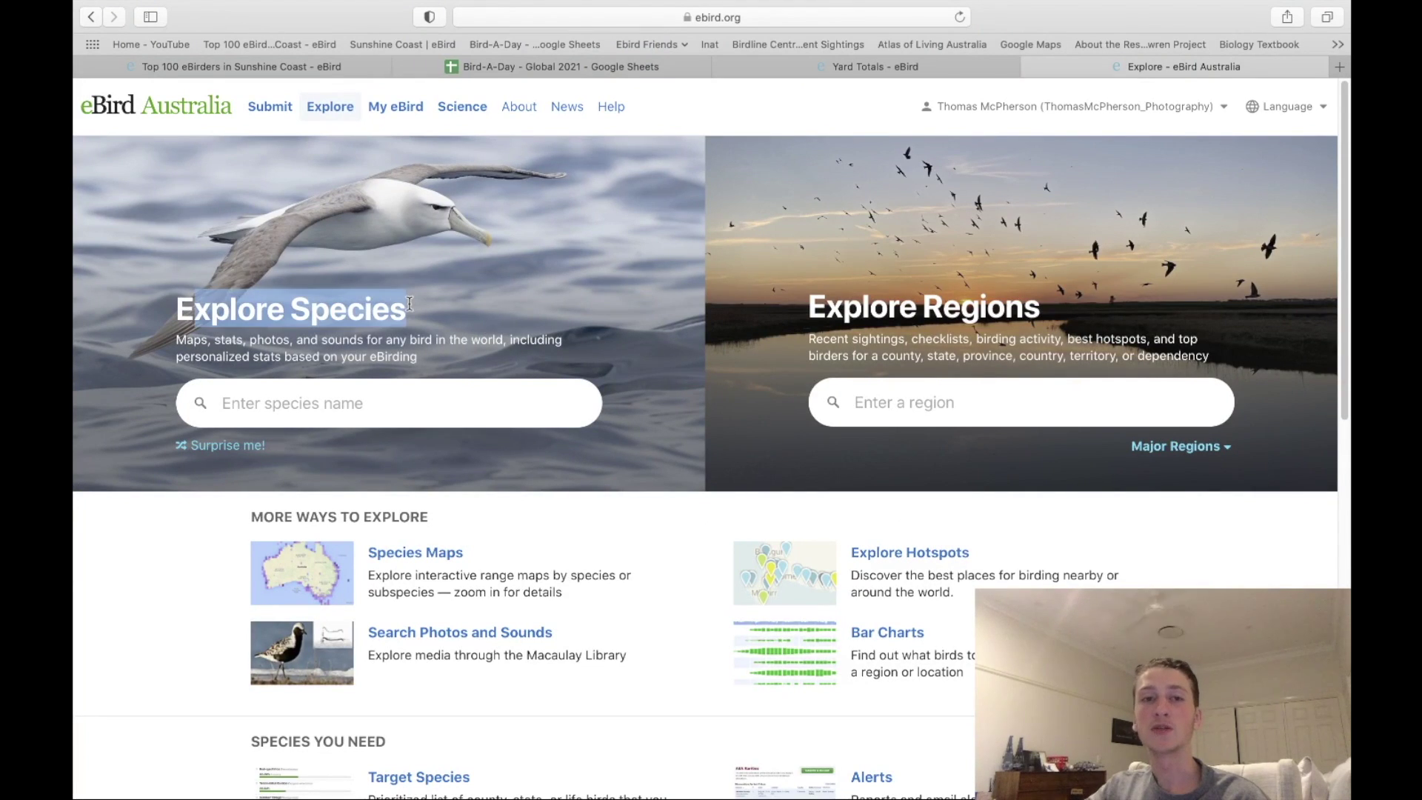
Step: Search Explore Species for "rainbow bee" and open the Rainbow Bee-eater page
click(429, 388)
text(r)
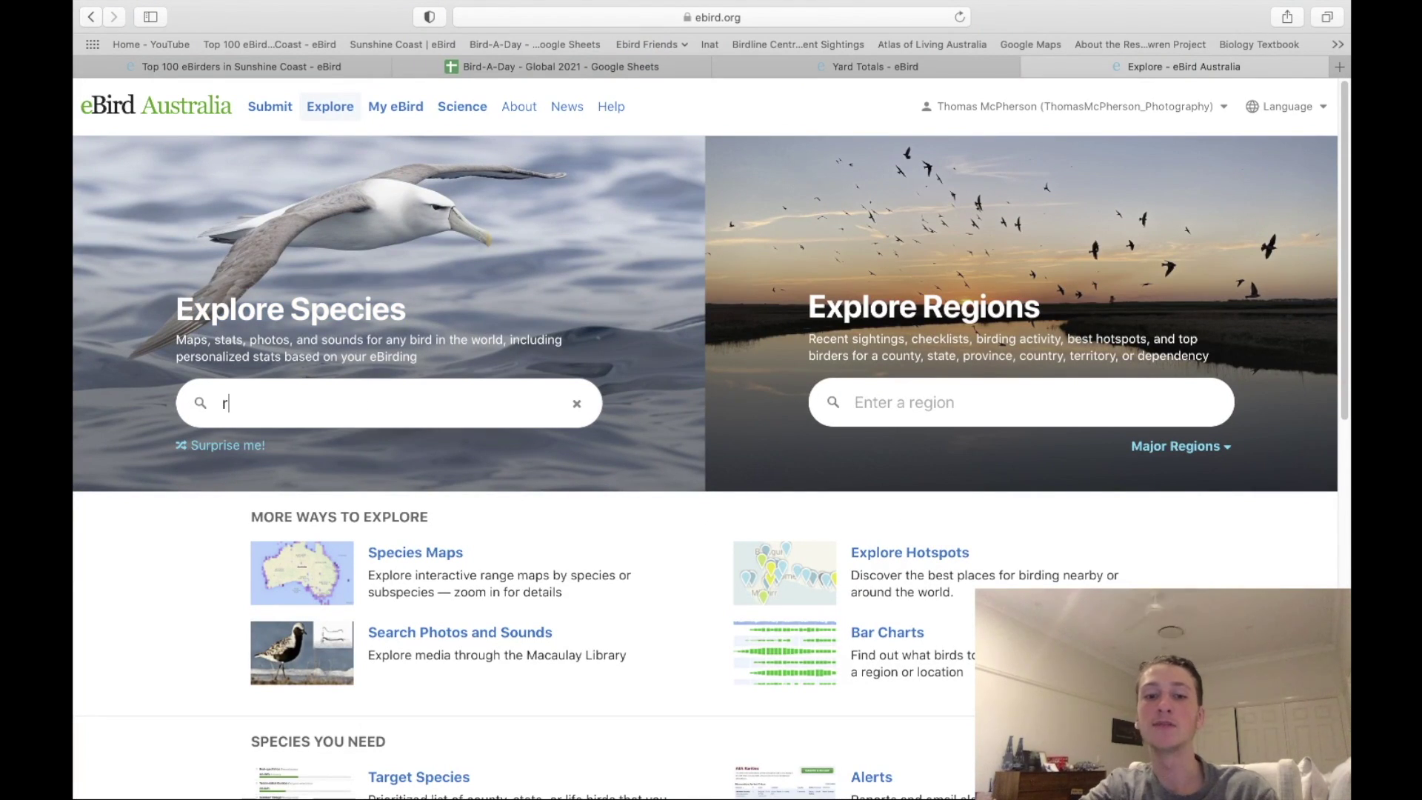
text(ainbow bee)
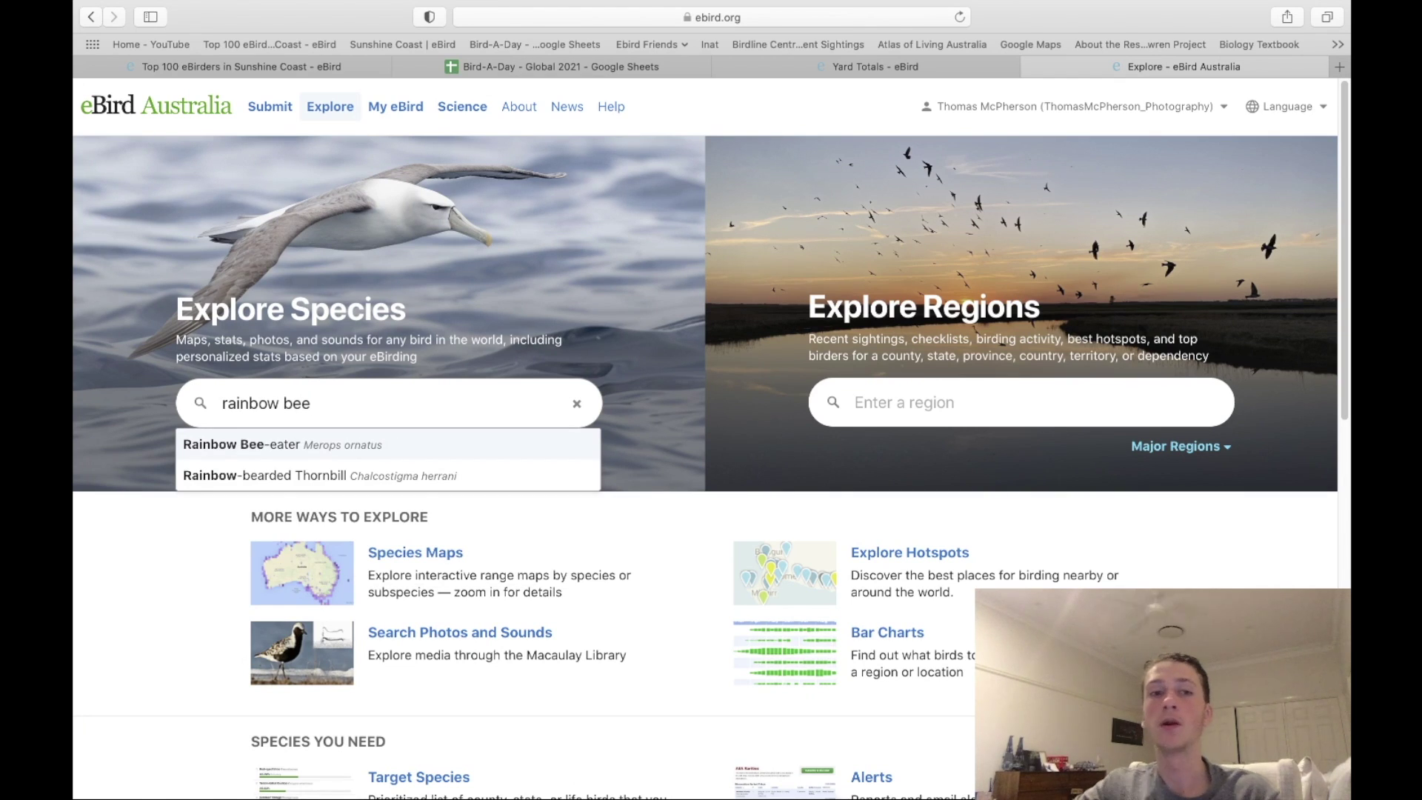
click(385, 437)
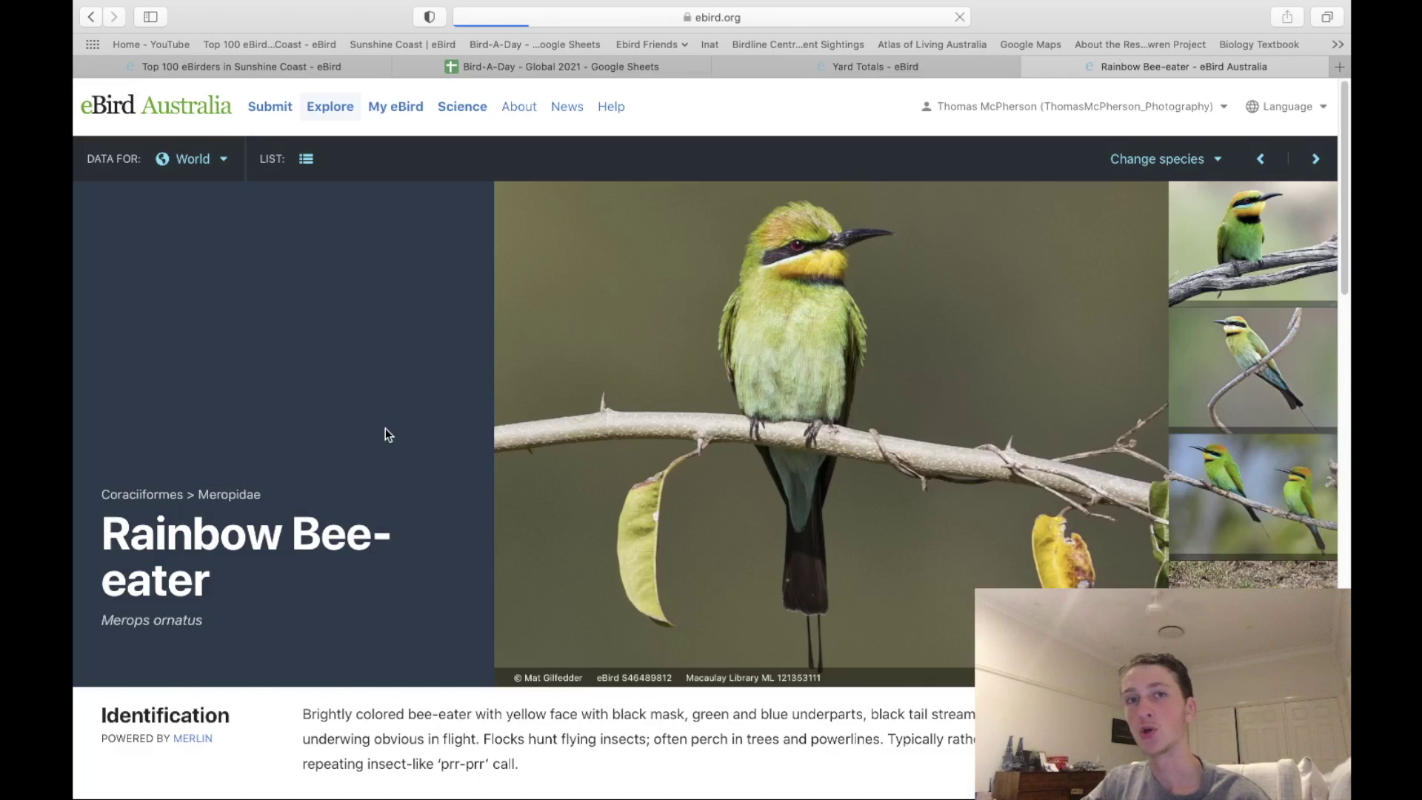
Step: Examine the identification text, observation statistics and range map for the Rainbow Bee-eater
scroll(707, 563, down, 5)
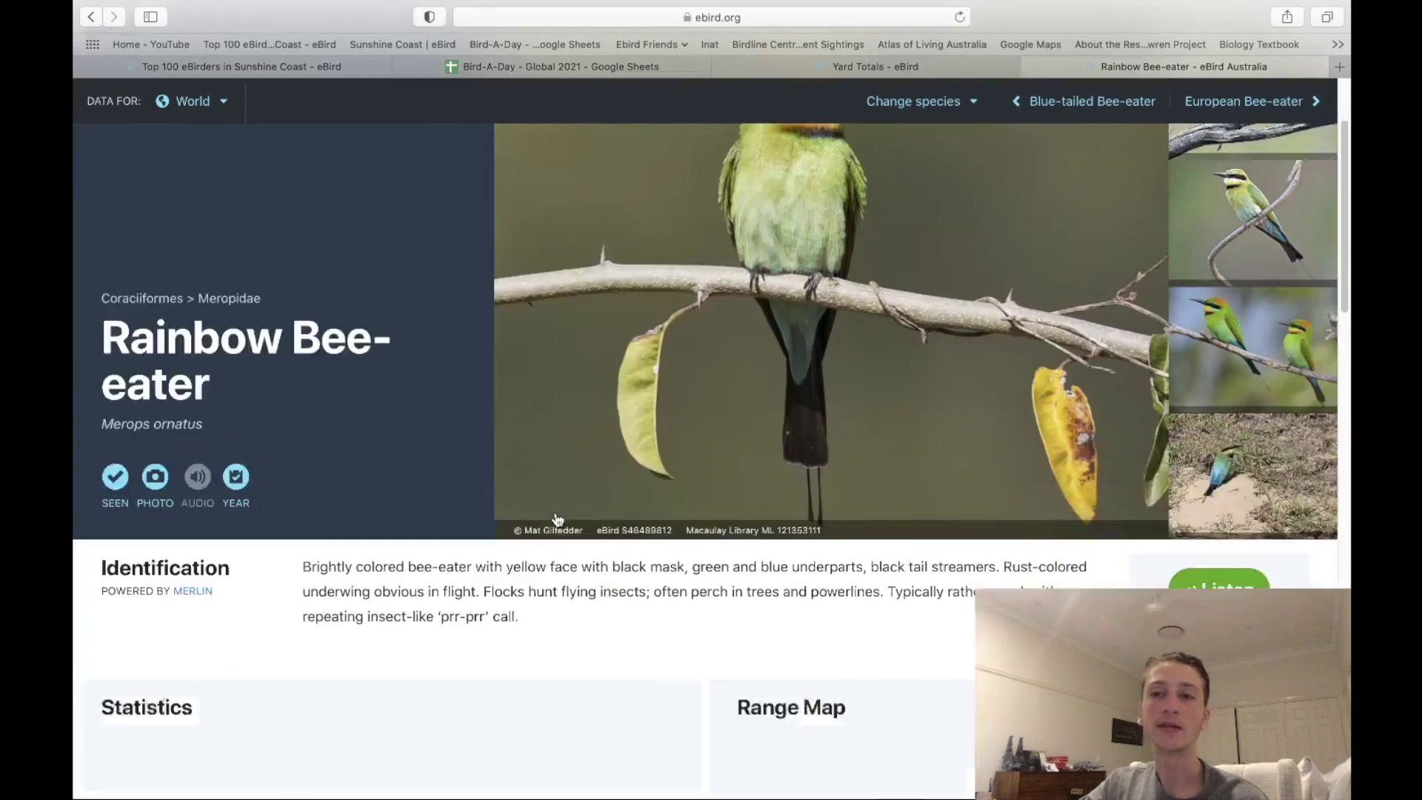
scroll(707, 563, down, 5)
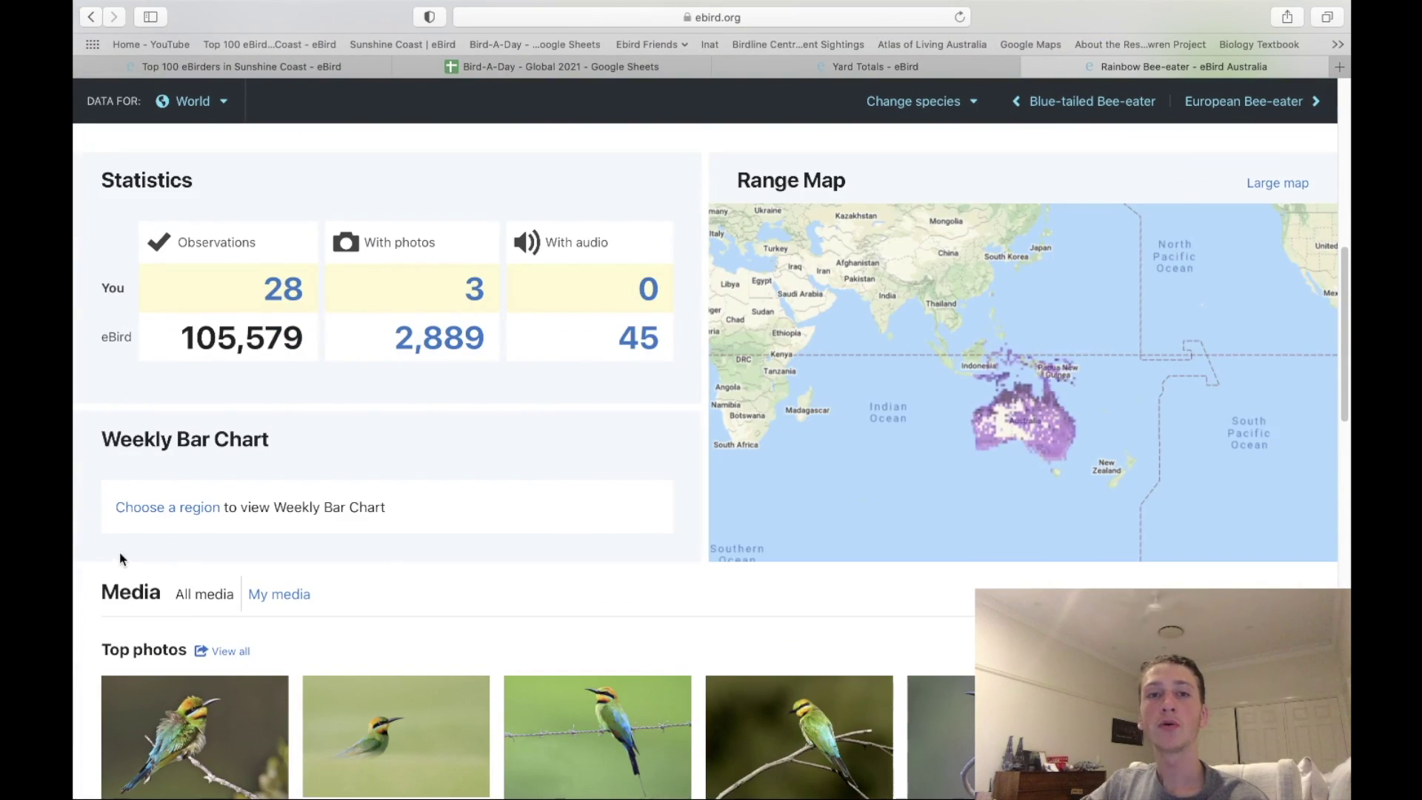
drag(1053, 427, 992, 365)
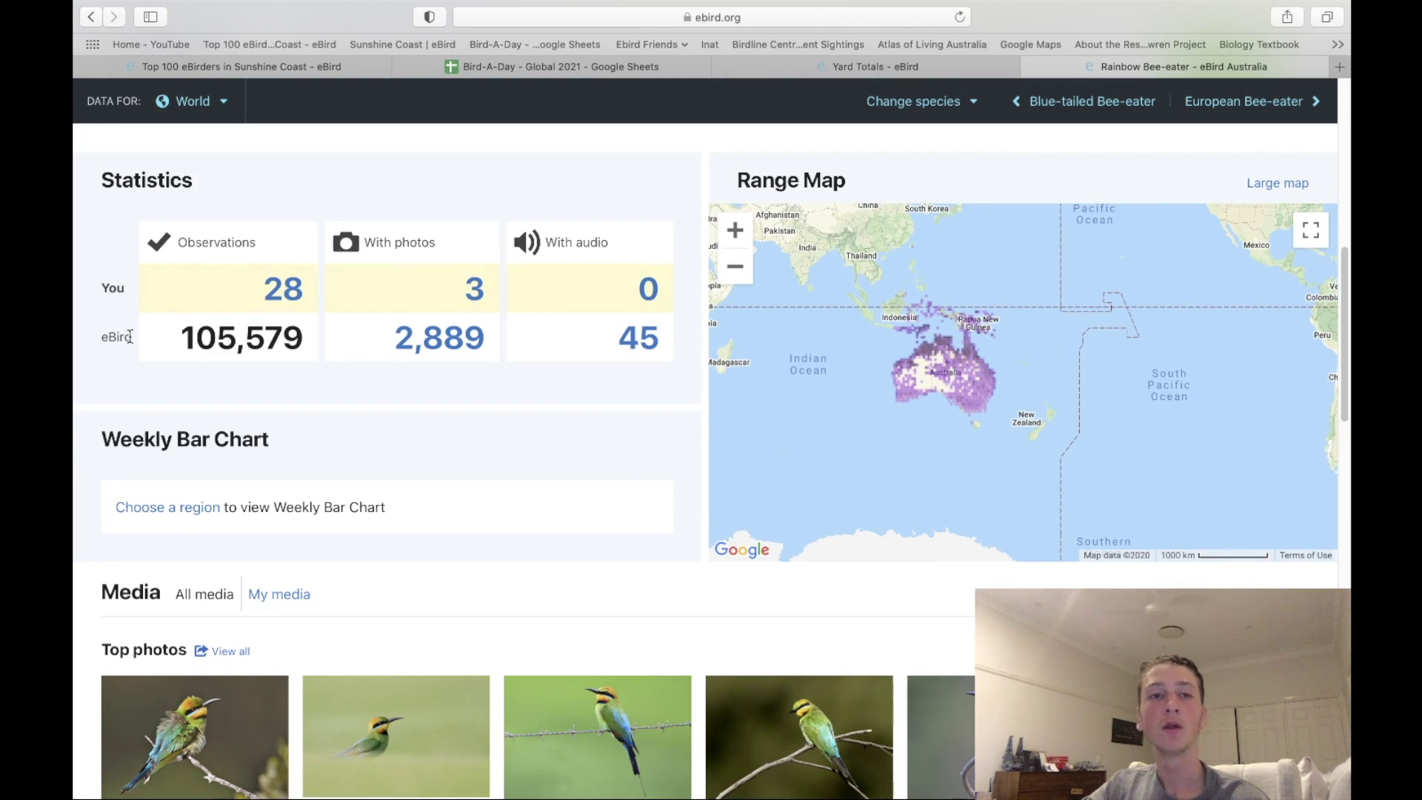
Step: Look through the Rainbow Bee-eater's statistics, top photos and top audio, enlarging the second top photo
scroll(165, 298, up, 2)
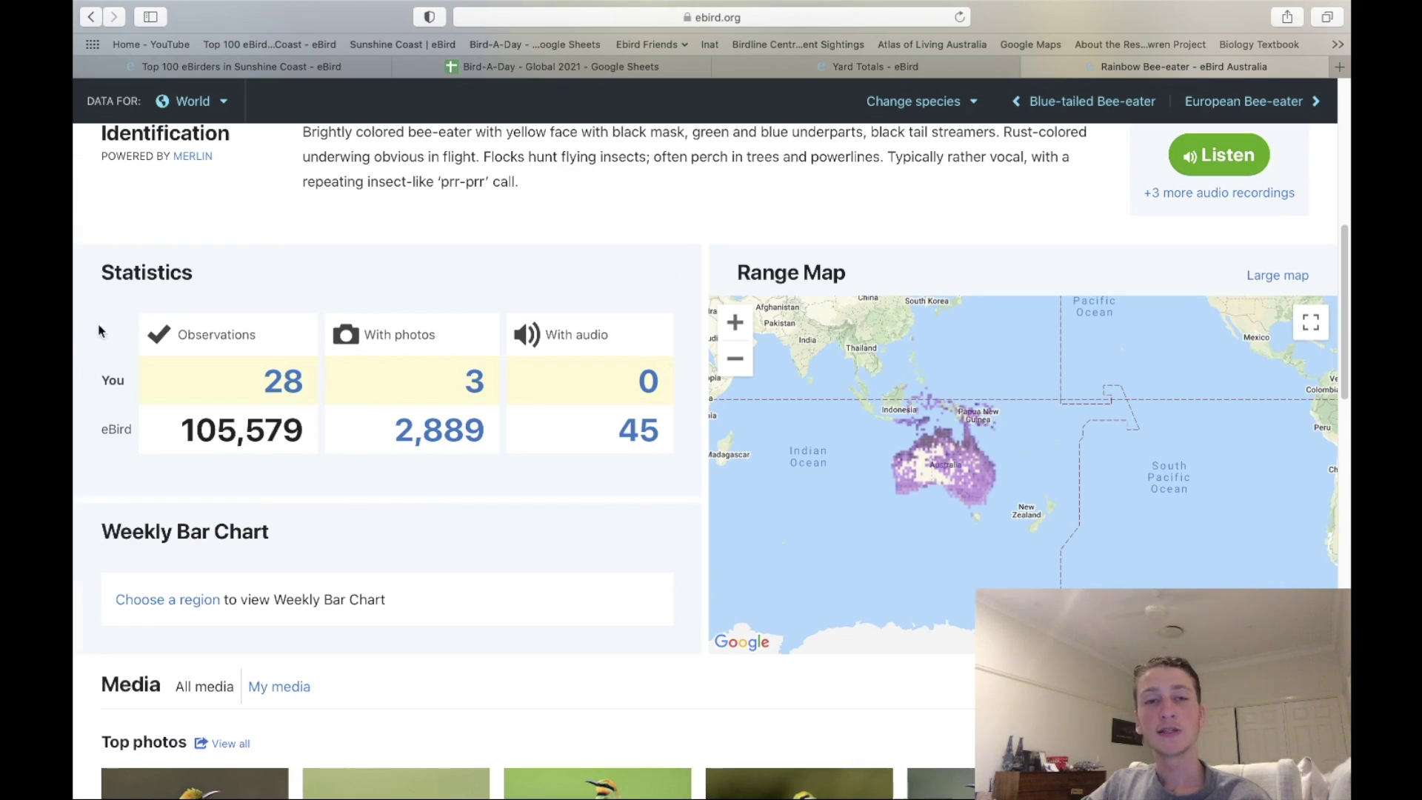
drag(187, 440, 309, 441)
click(391, 508)
scroll(391, 508, down, 7)
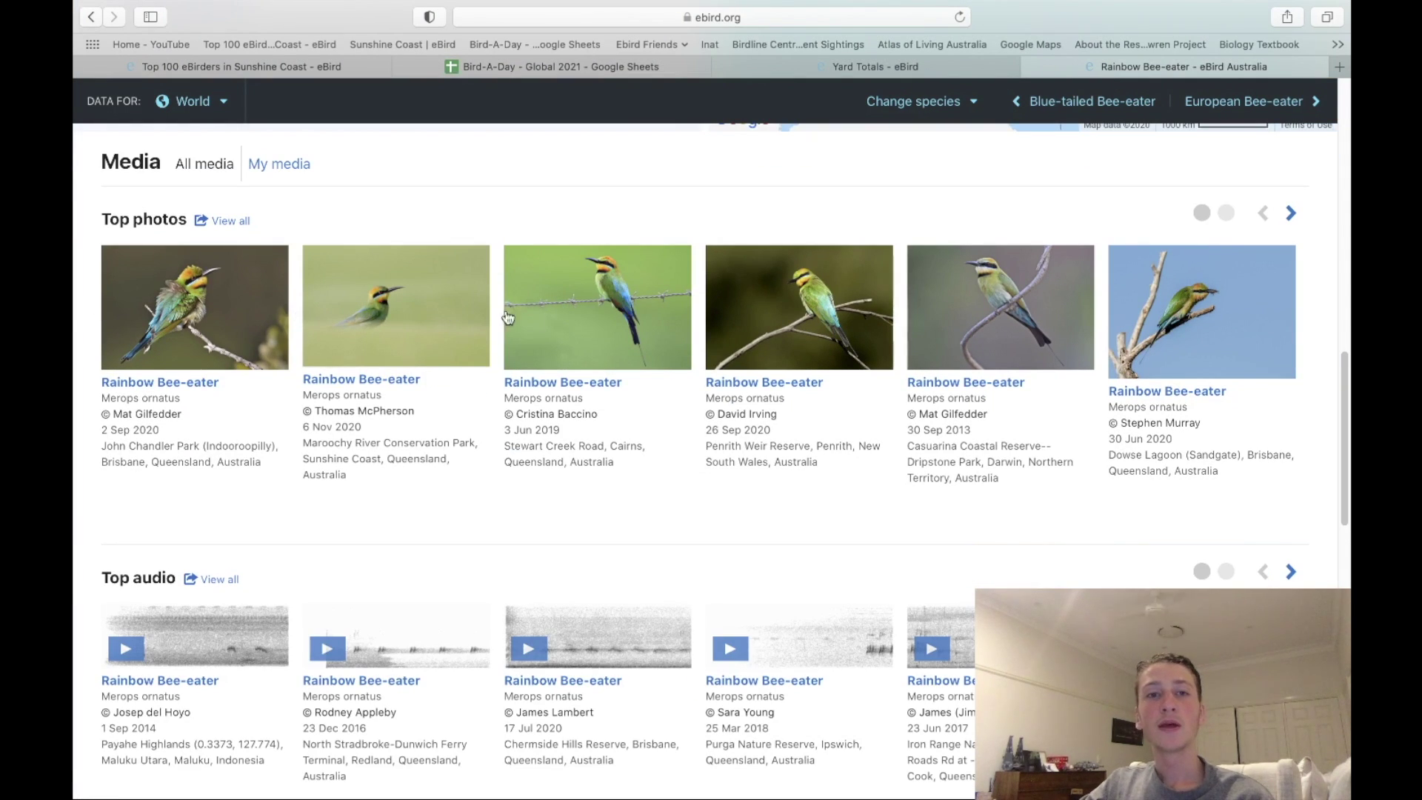
click(409, 336)
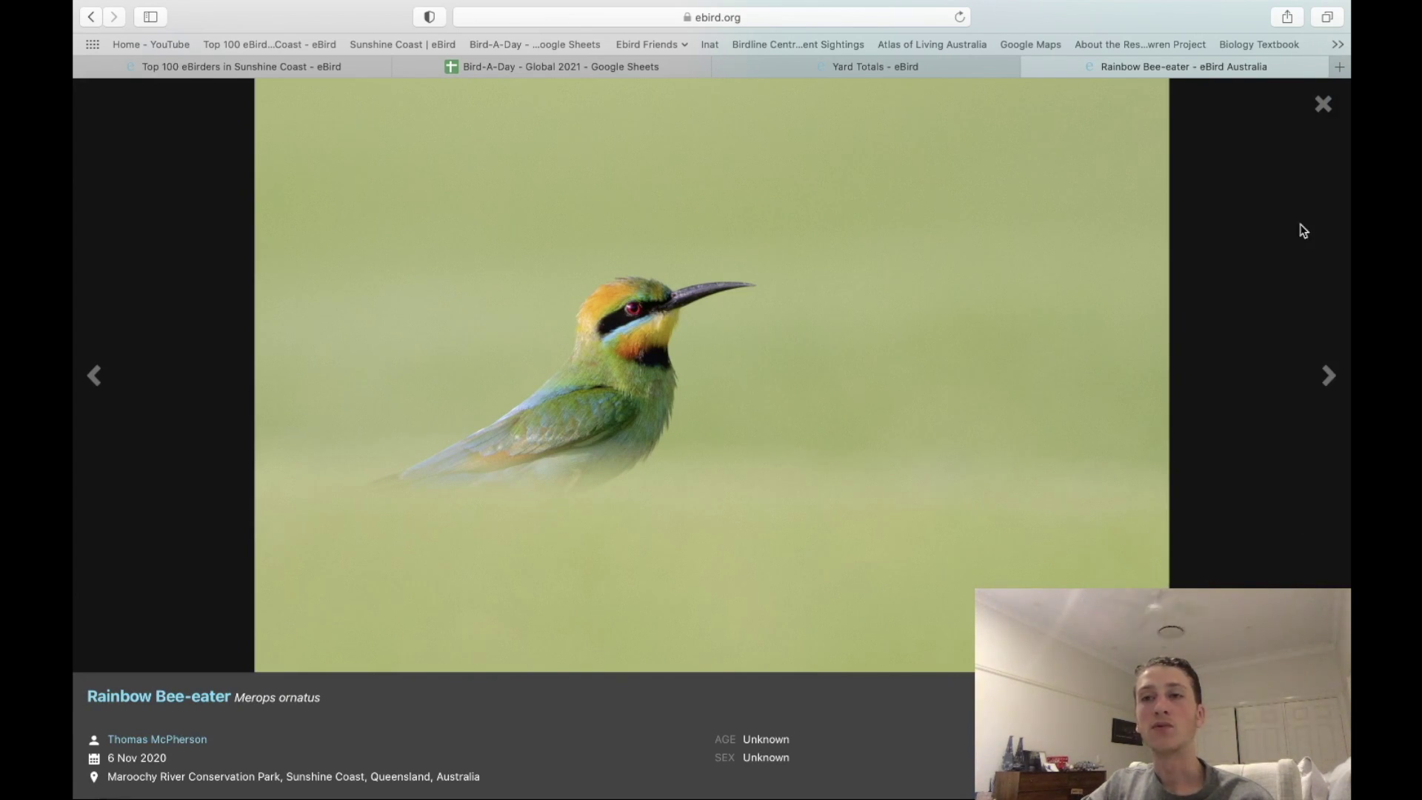
click(1322, 103)
scroll(533, 592, down, 7)
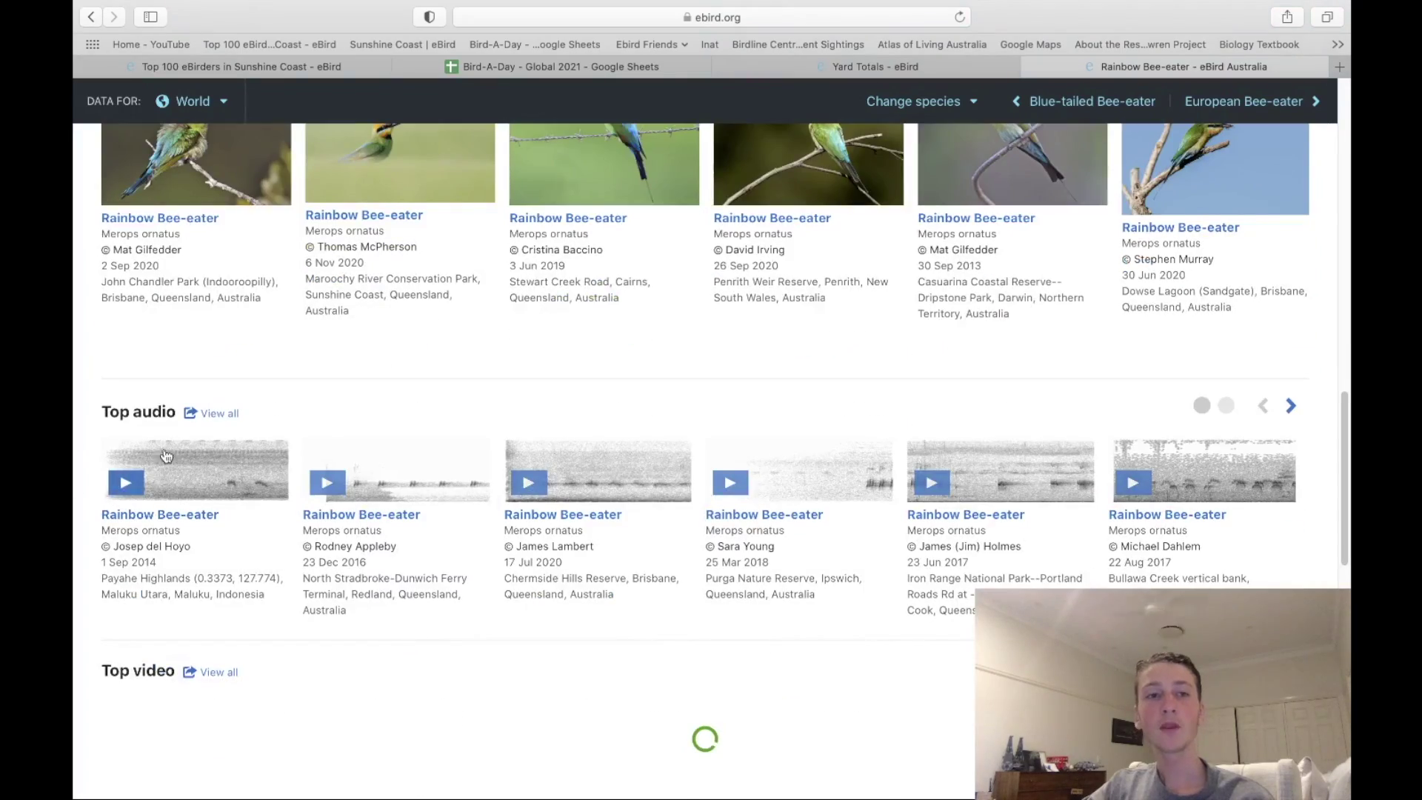
scroll(1324, 400, up, 15)
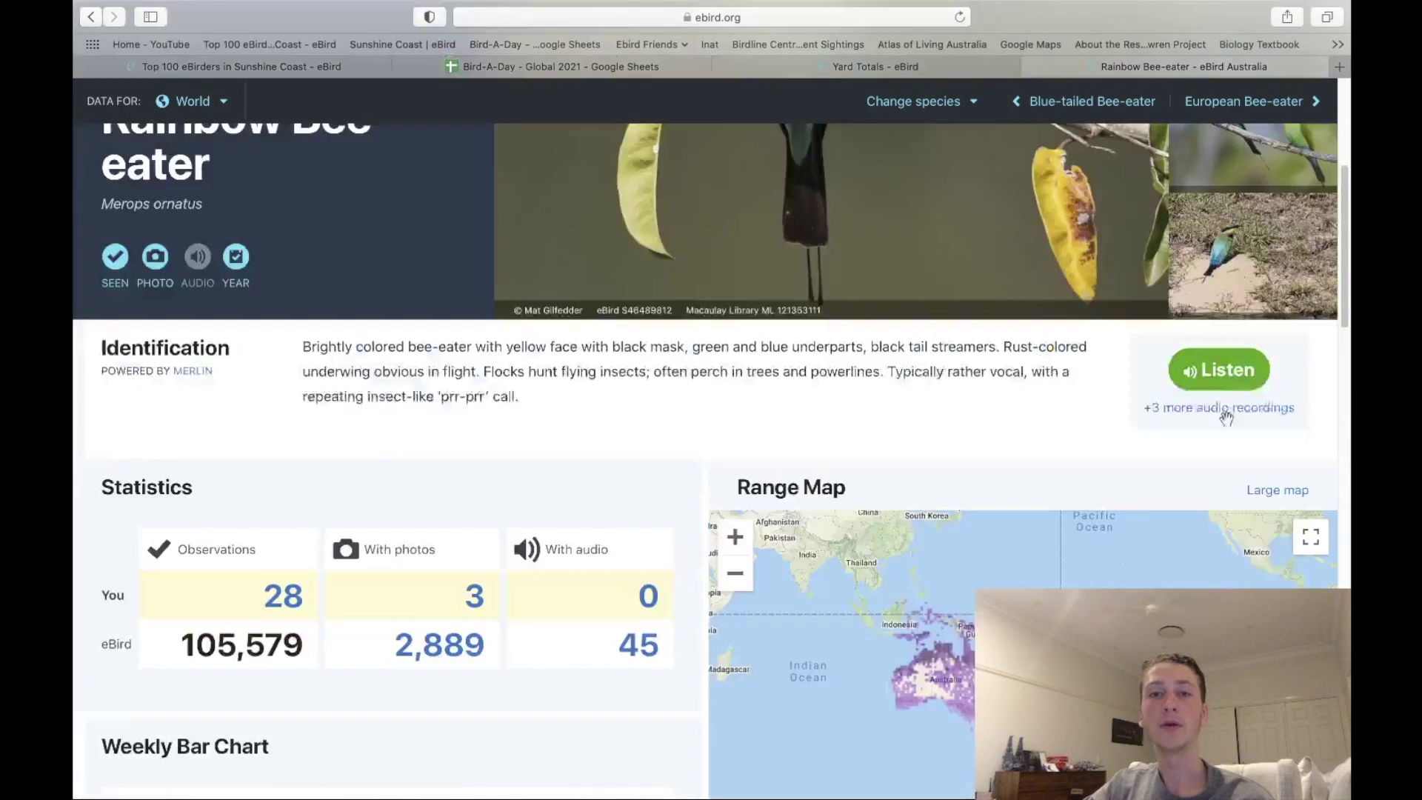
Step: Go back to the Explore page, find the region Sunshine Coast, Queensland, Australia, and open its hotspots list
key(super+bracketleft)
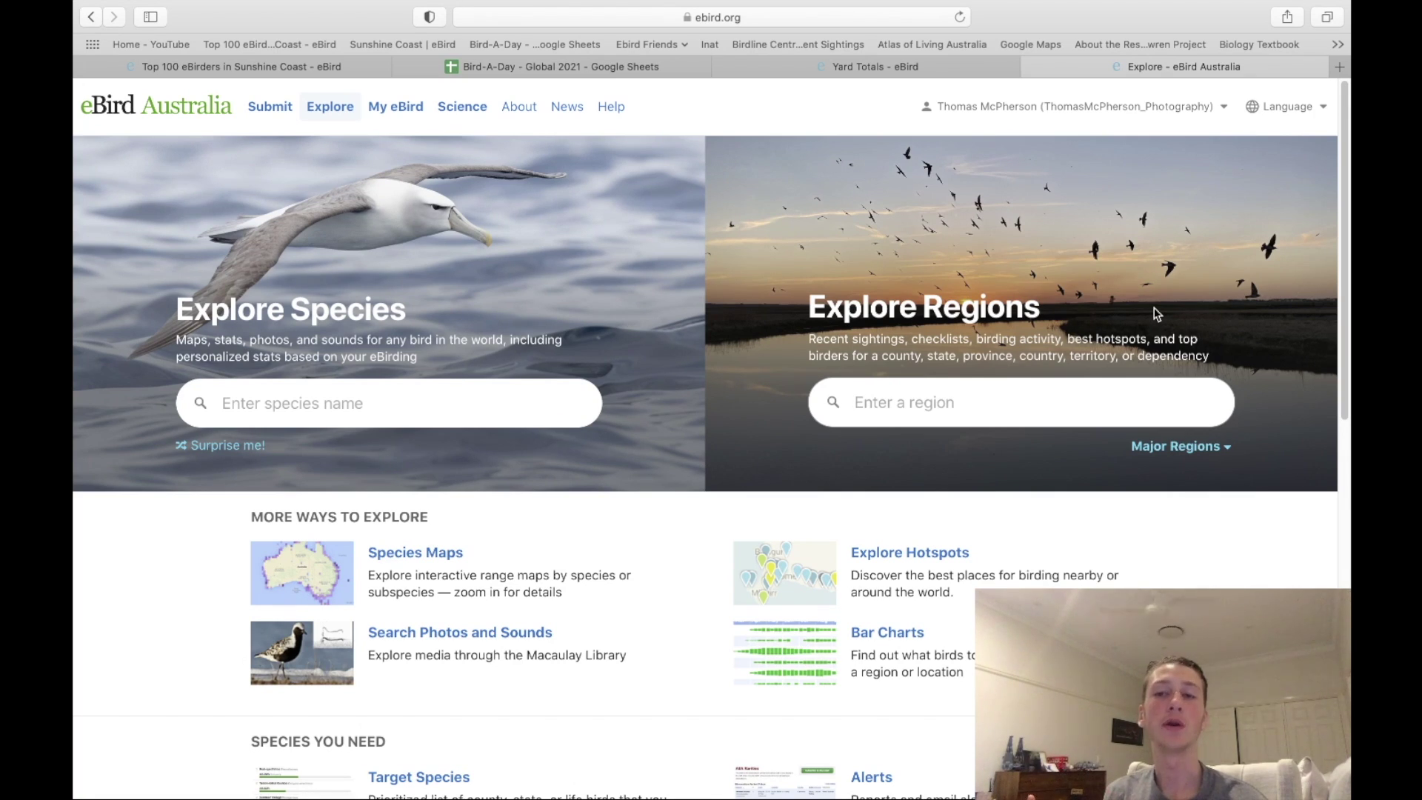
text(sunshine)
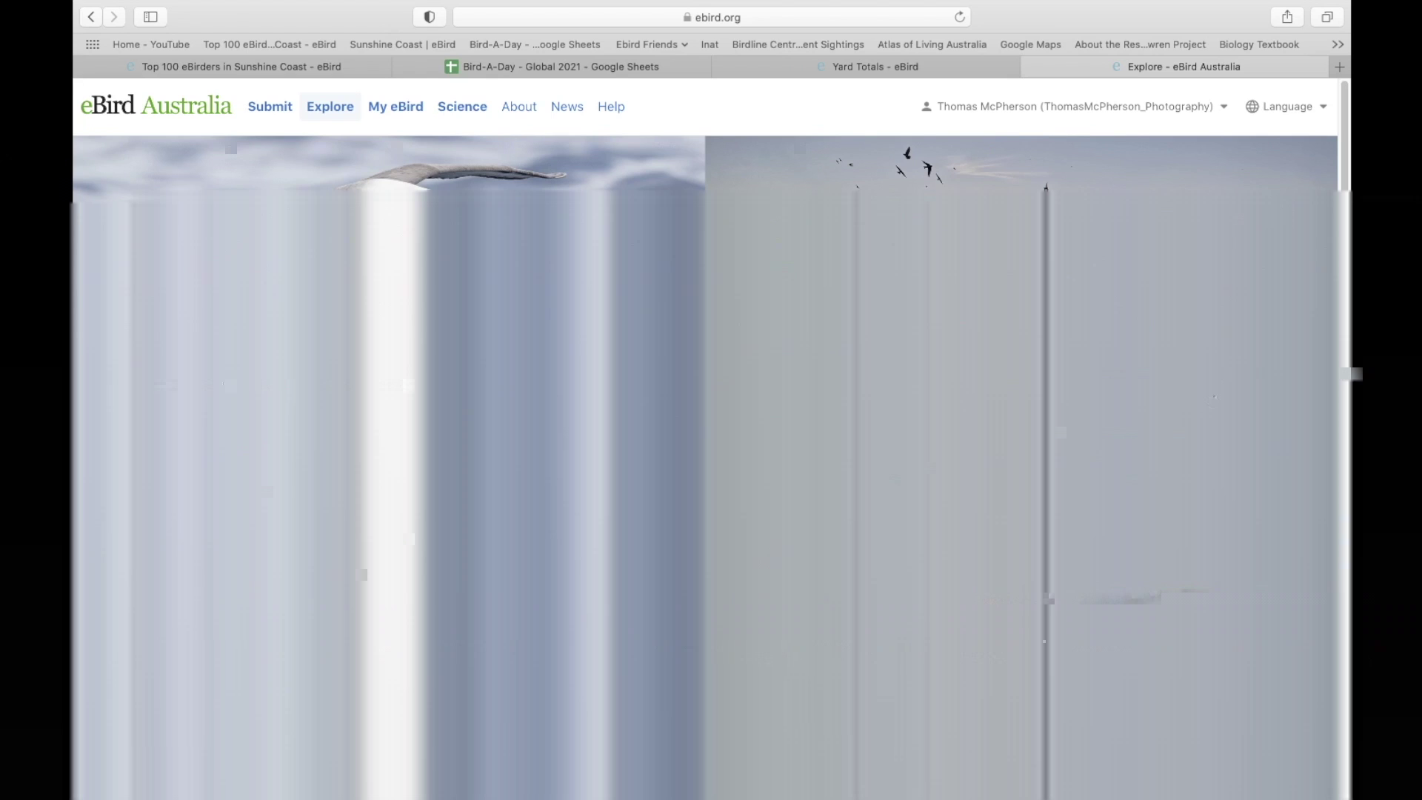
text(coast)
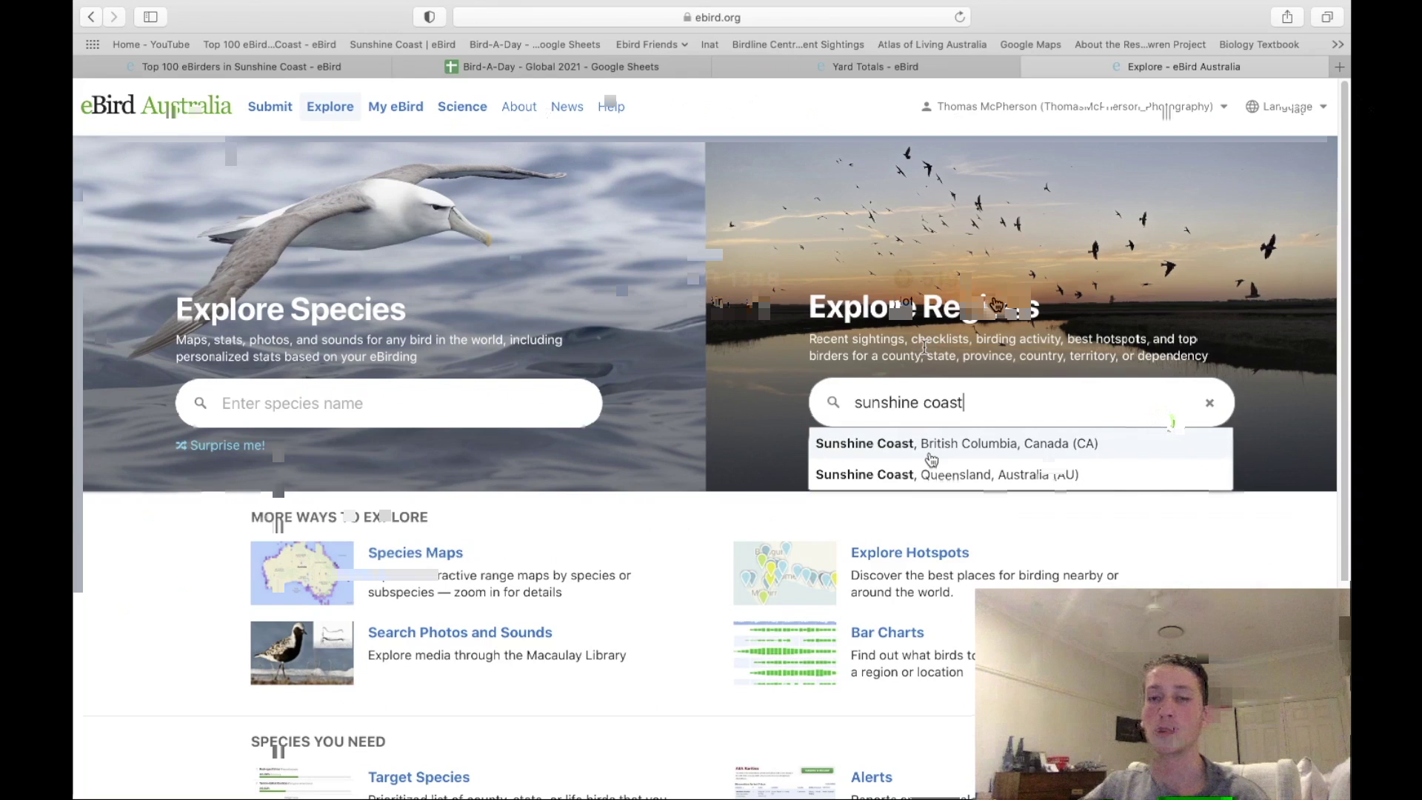
click(931, 474)
click(922, 295)
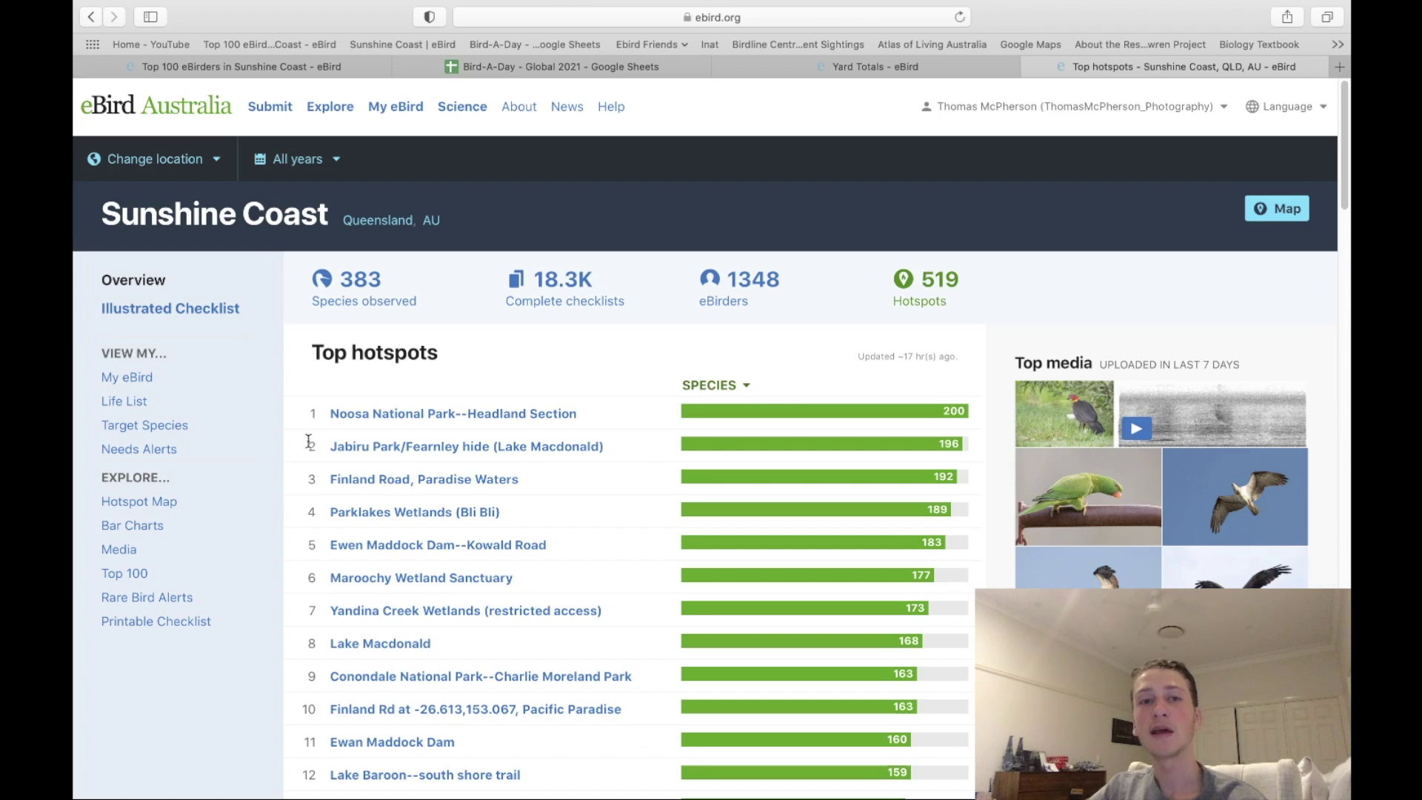
Step: Look through the Sunshine Coast's top hotspots ranked by number of species
scroll(644, 452, down, 1)
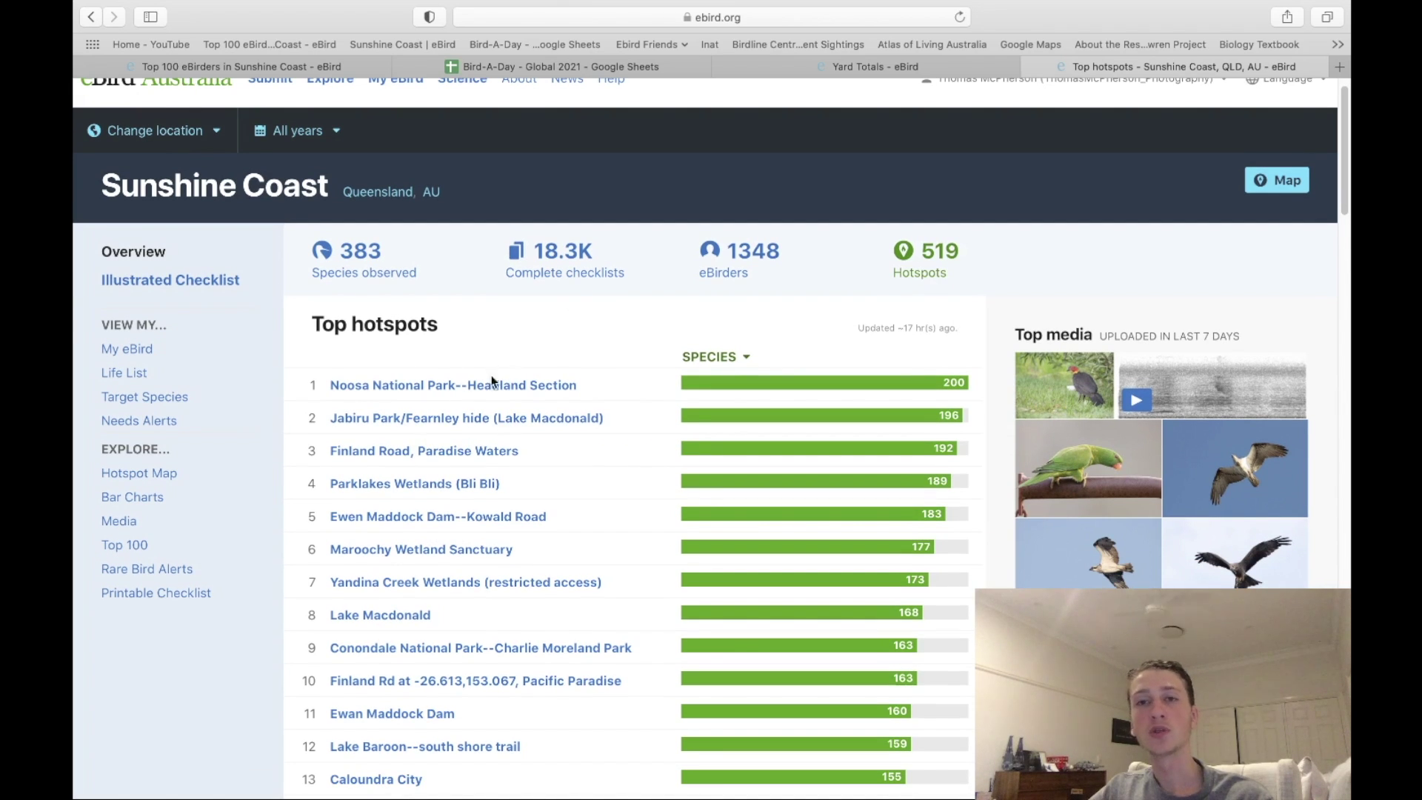
scroll(389, 424, down, 20)
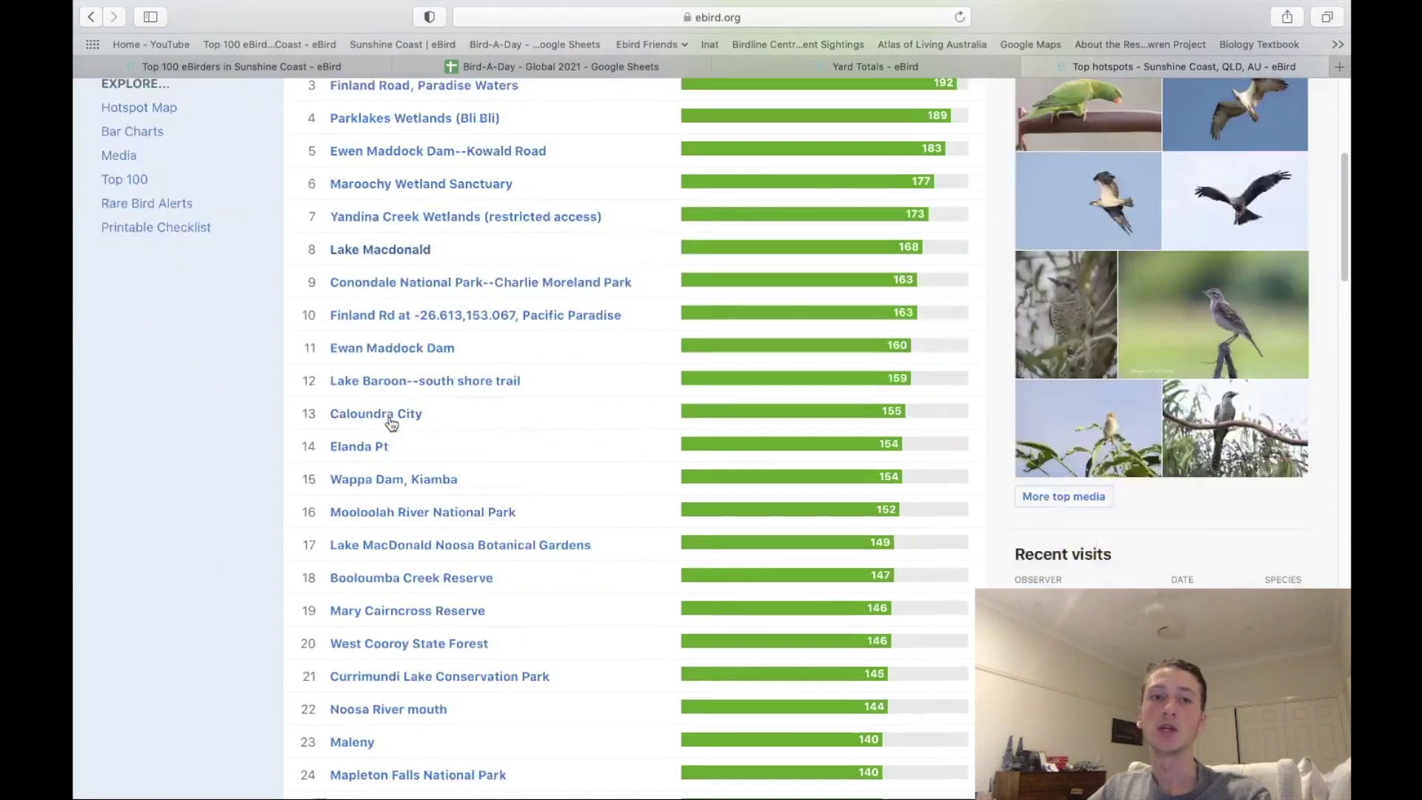
scroll(389, 430, down, 9)
scroll(389, 433, up, 20)
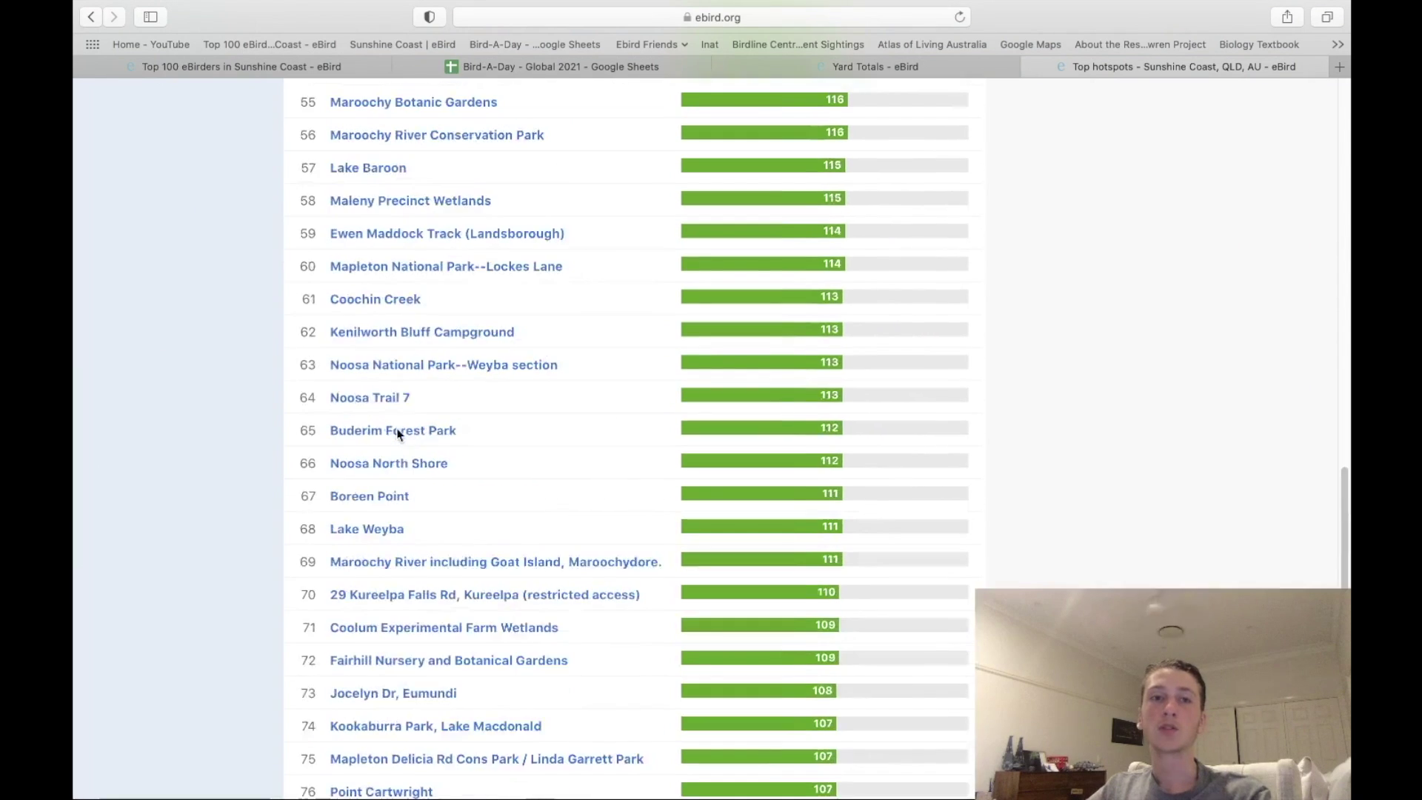
scroll(592, 486, down, 1)
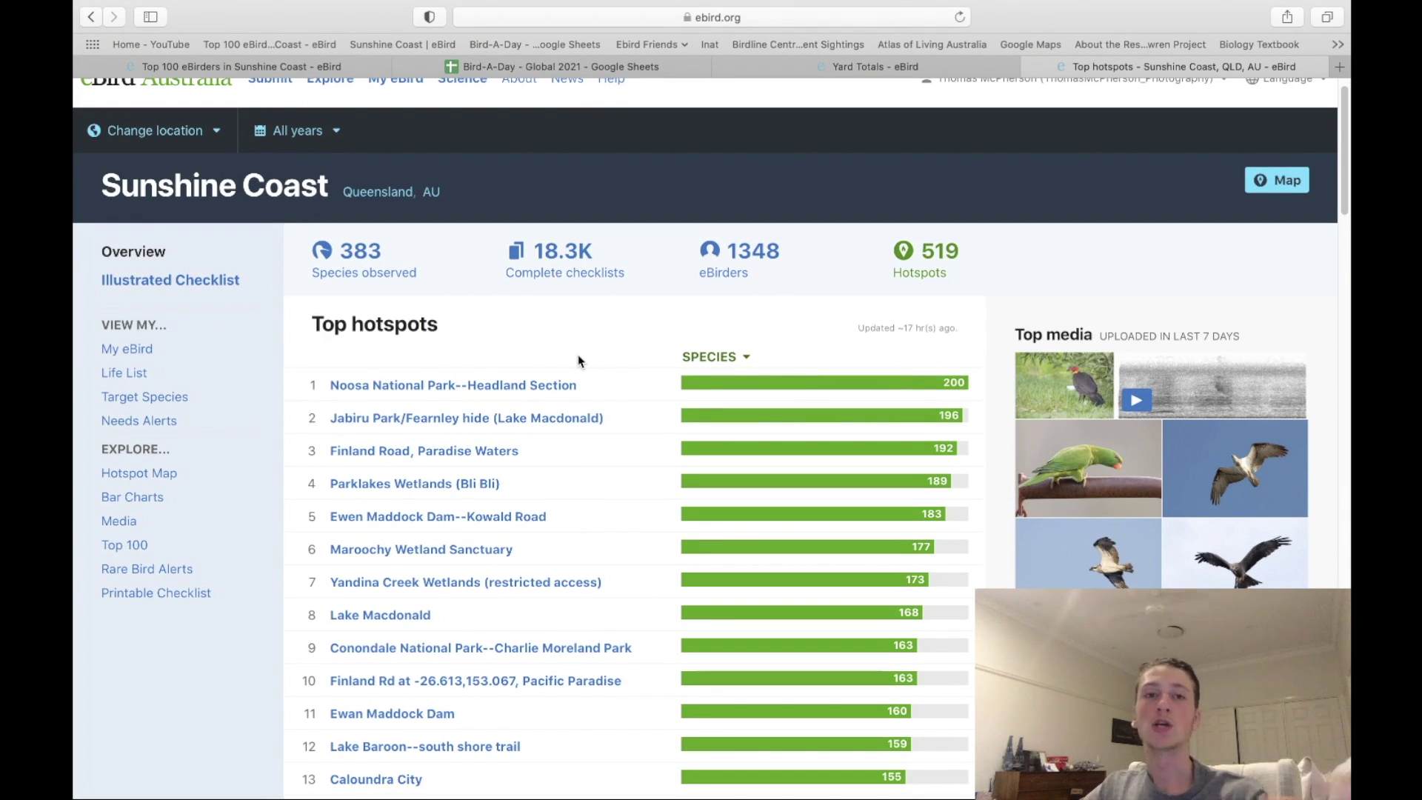
scroll(592, 381, down, 5)
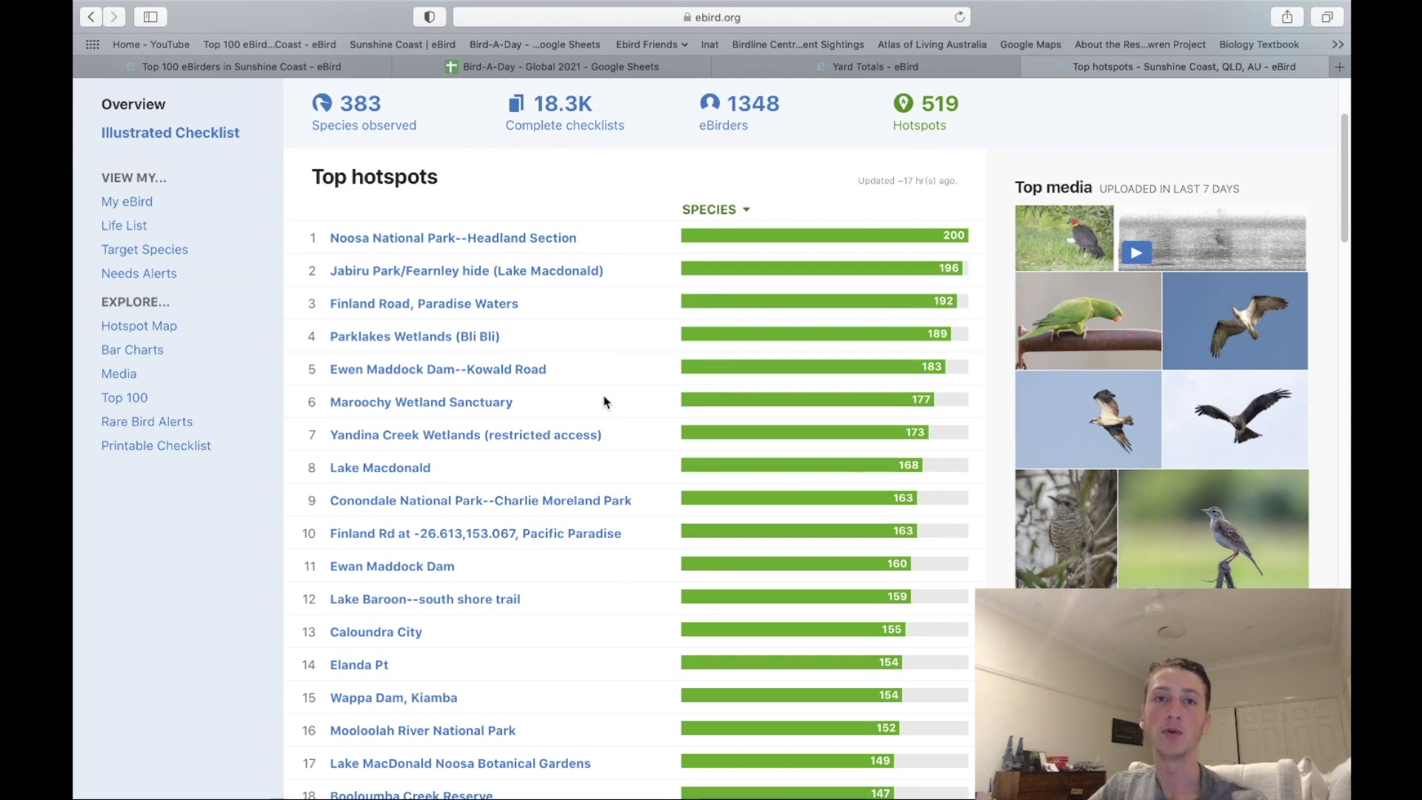
scroll(413, 335, down, 1)
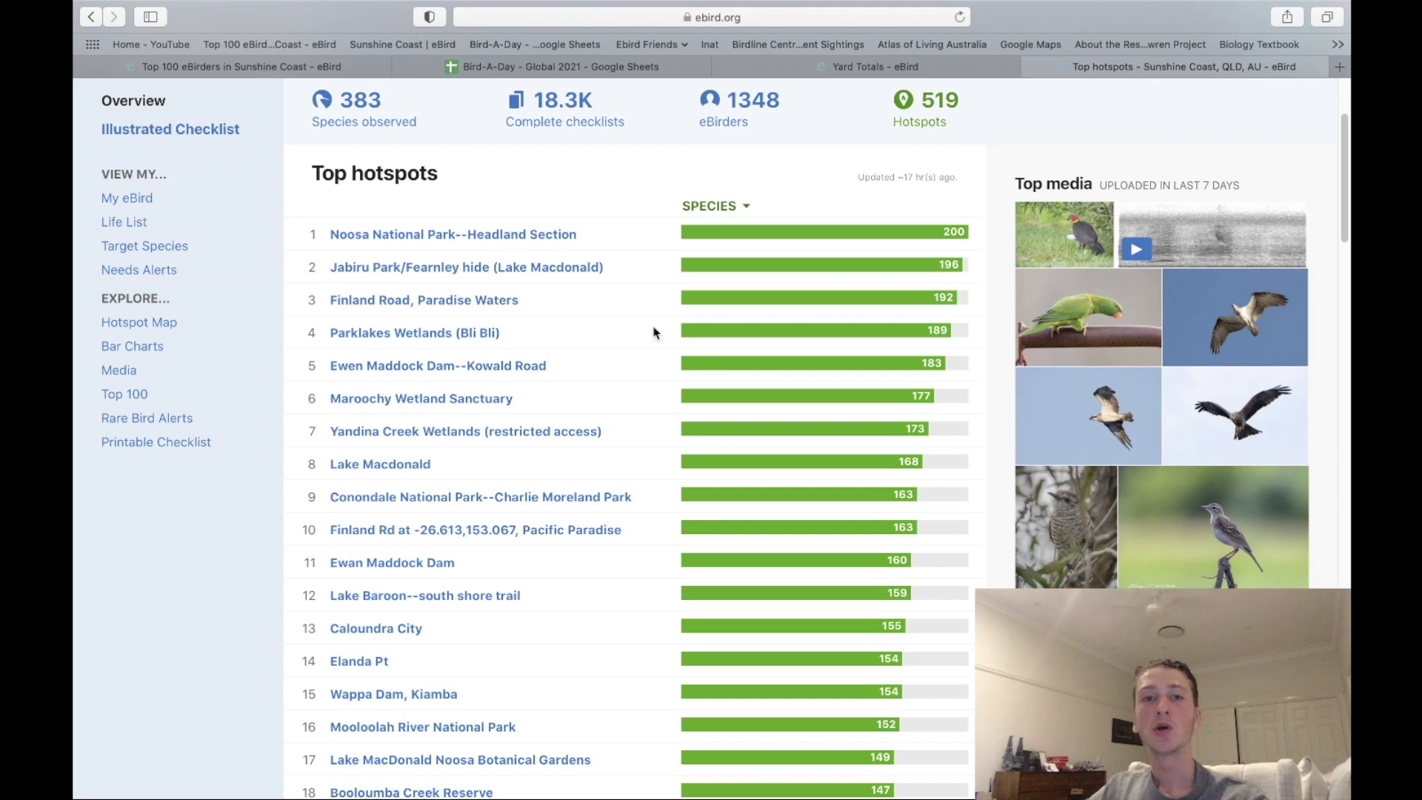
Step: Open the Ewen Maddock Dam--Kowald Road hotspot and examine its latest sightings, recent visits and top eBirders
click(487, 372)
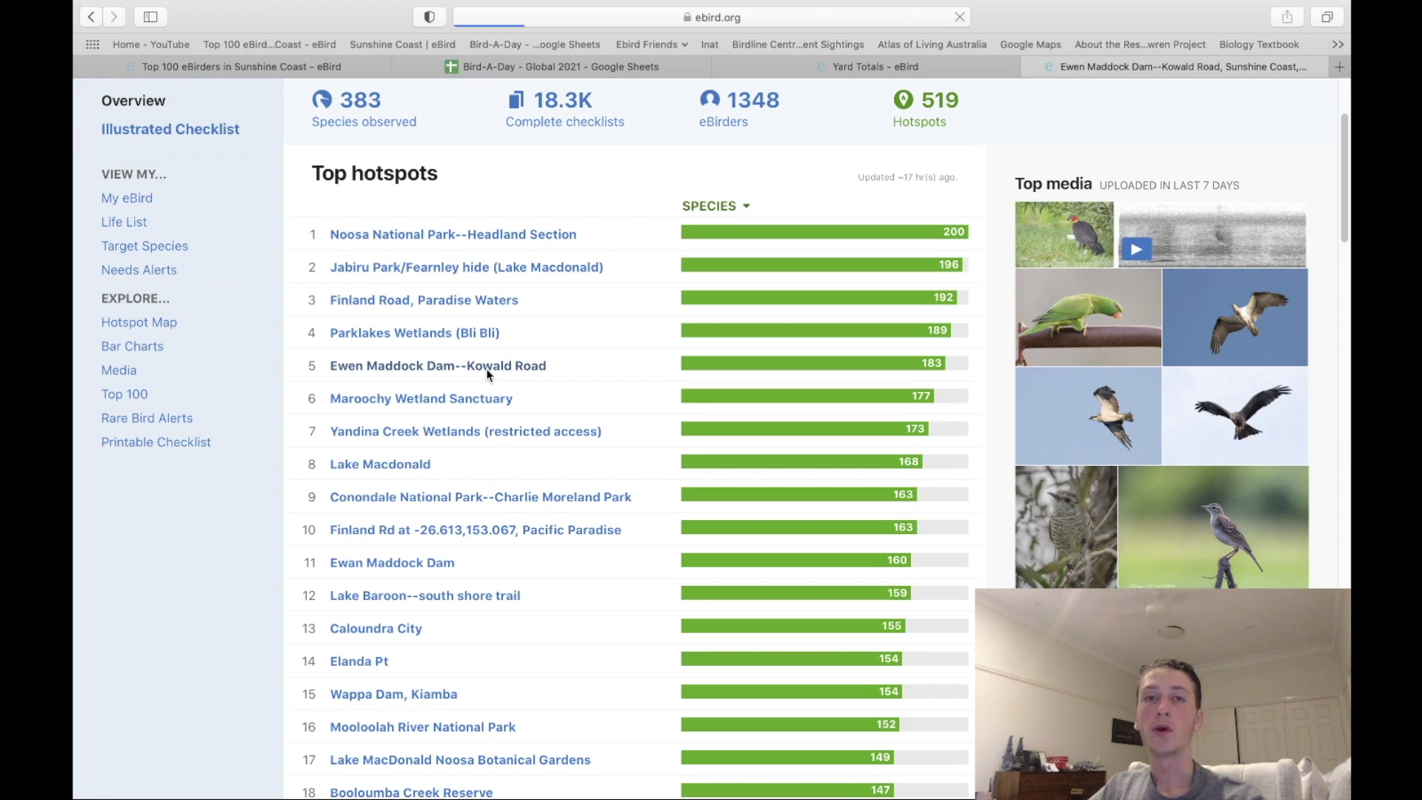
scroll(492, 396, down, 1)
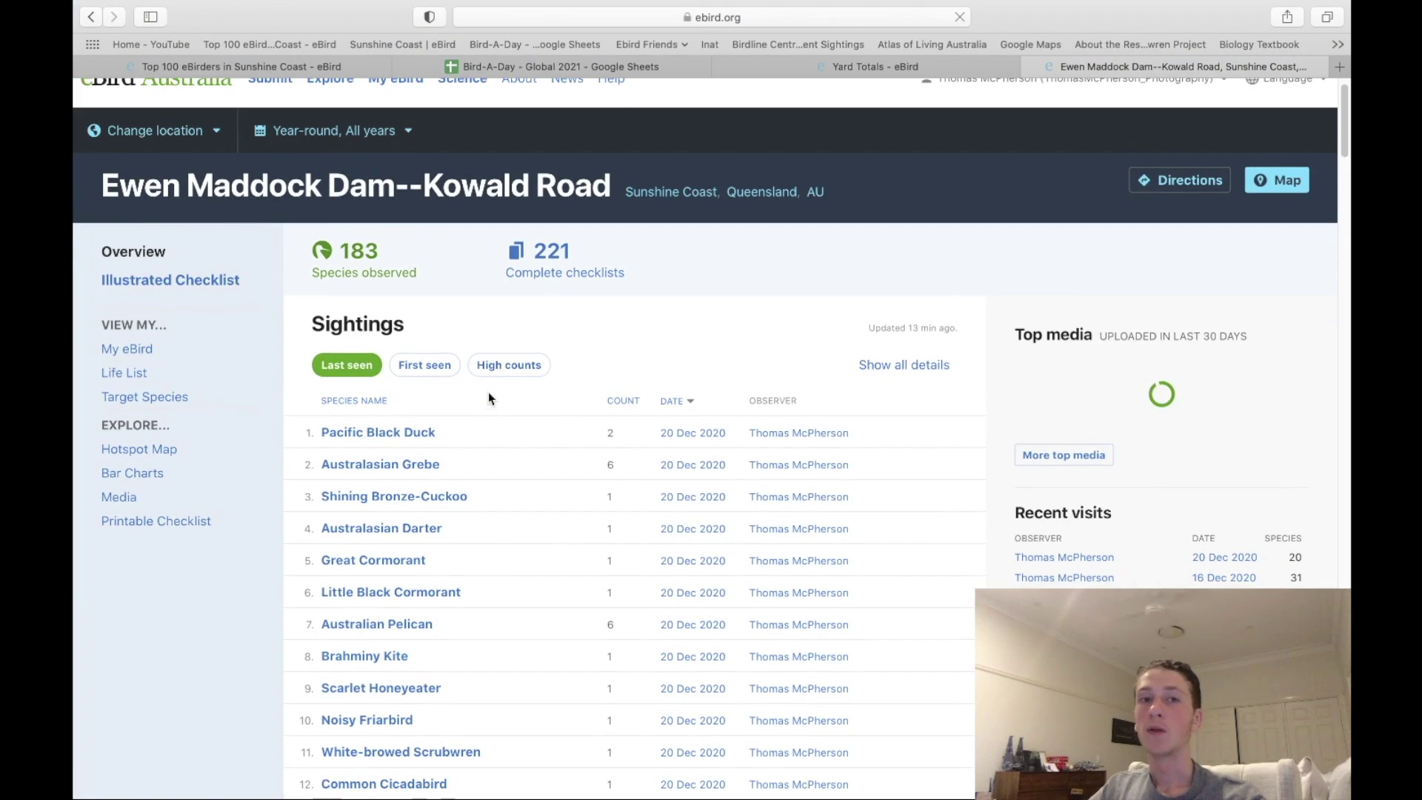
scroll(523, 416, down, 9)
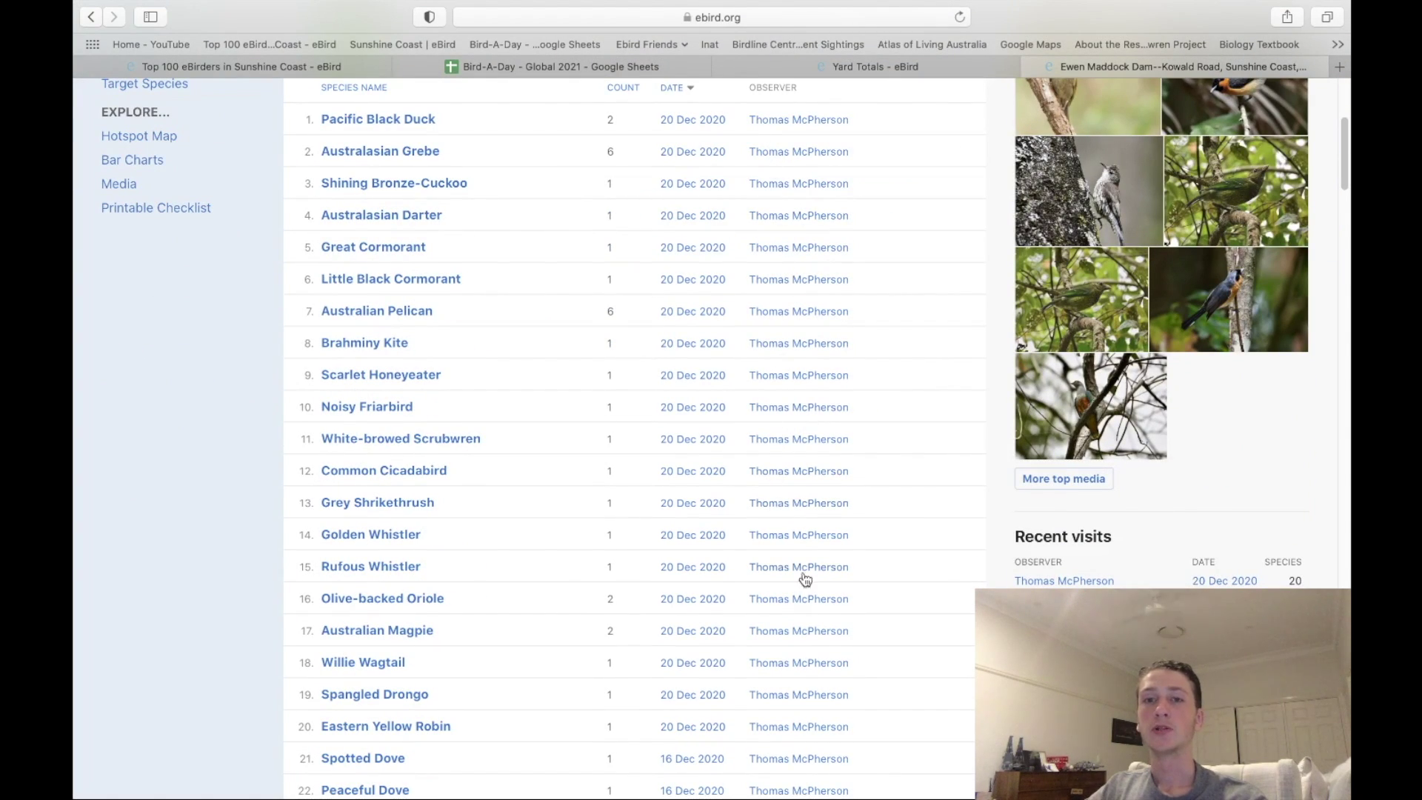
scroll(654, 403, down, 7)
mouse_move(733, 6)
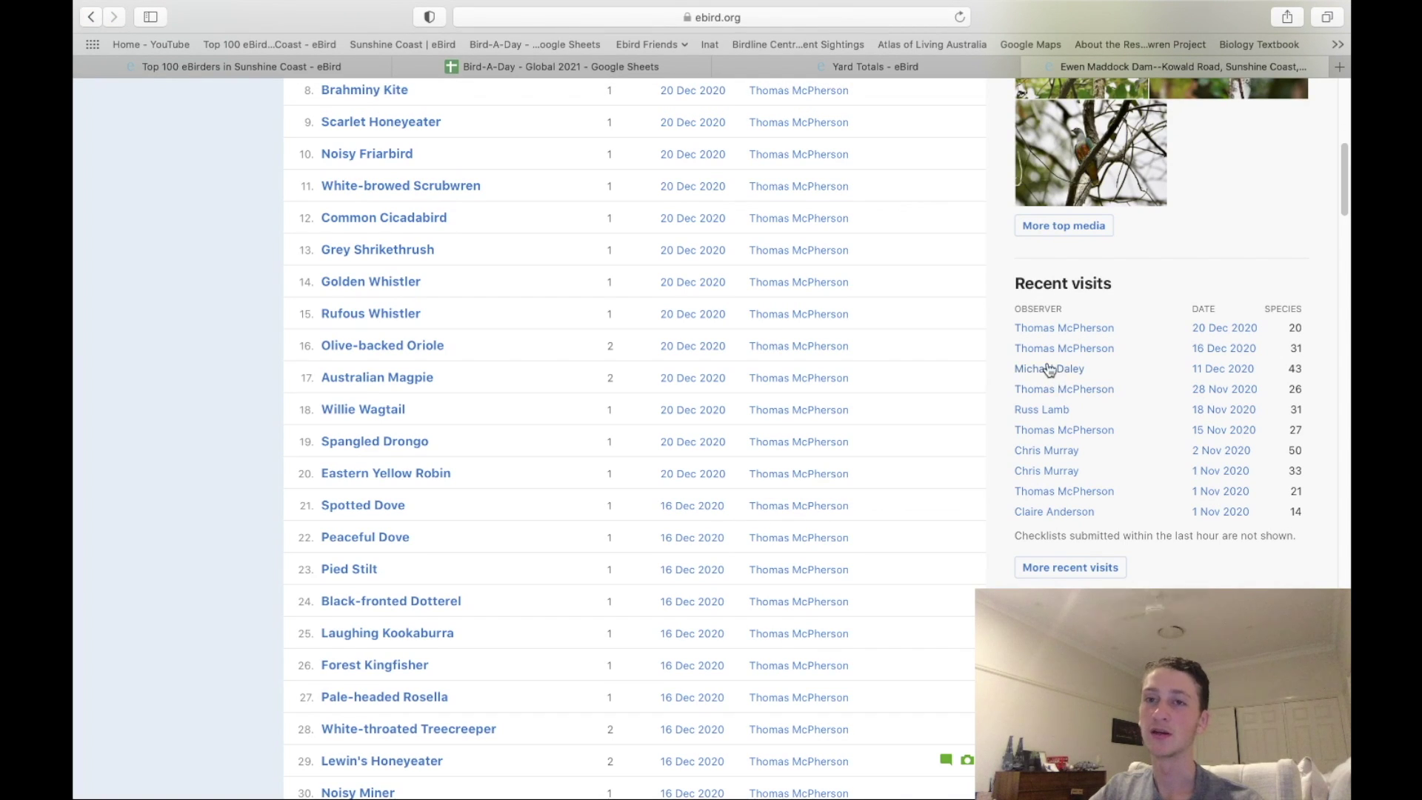
scroll(1070, 569, down, 4)
scroll(1075, 433, up, 1)
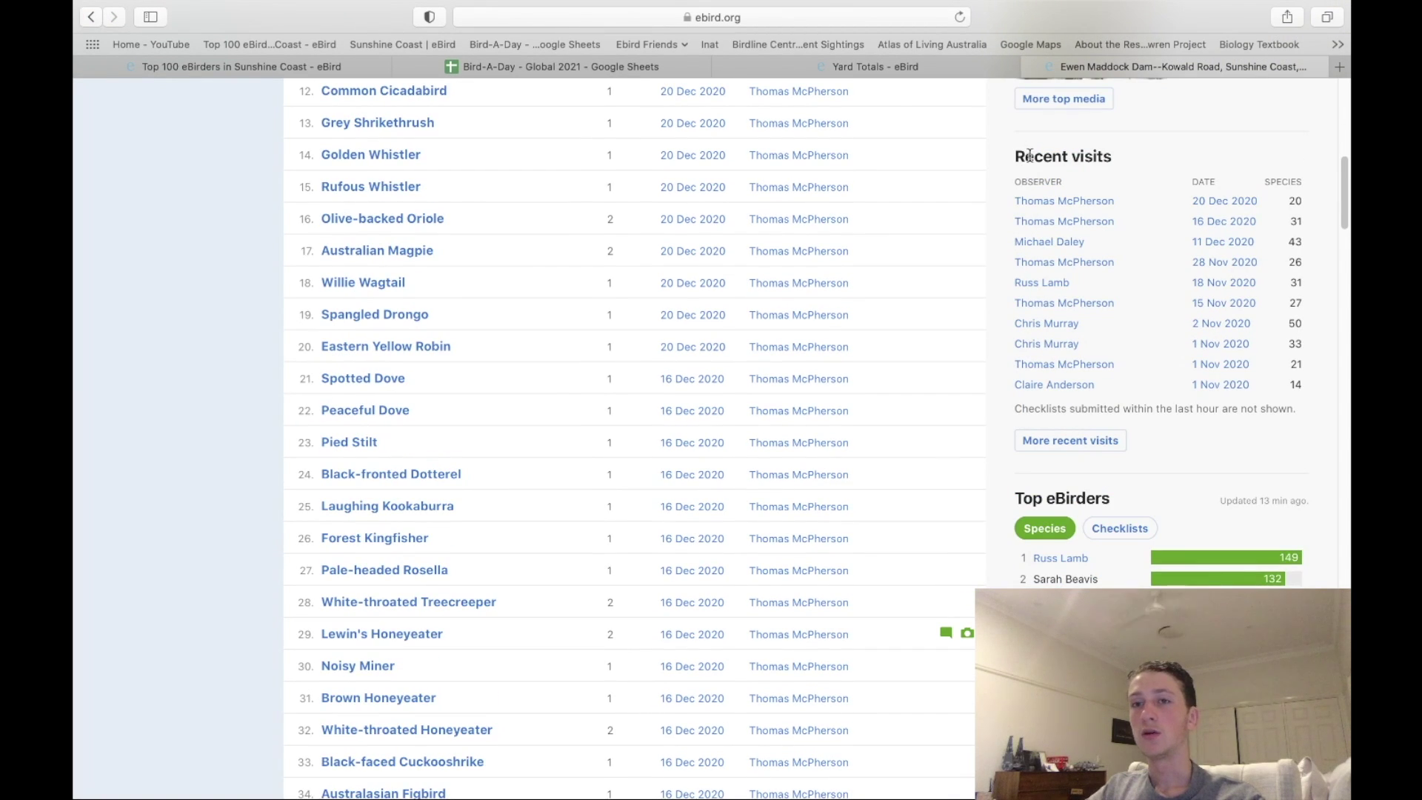
scroll(1055, 455, down, 1)
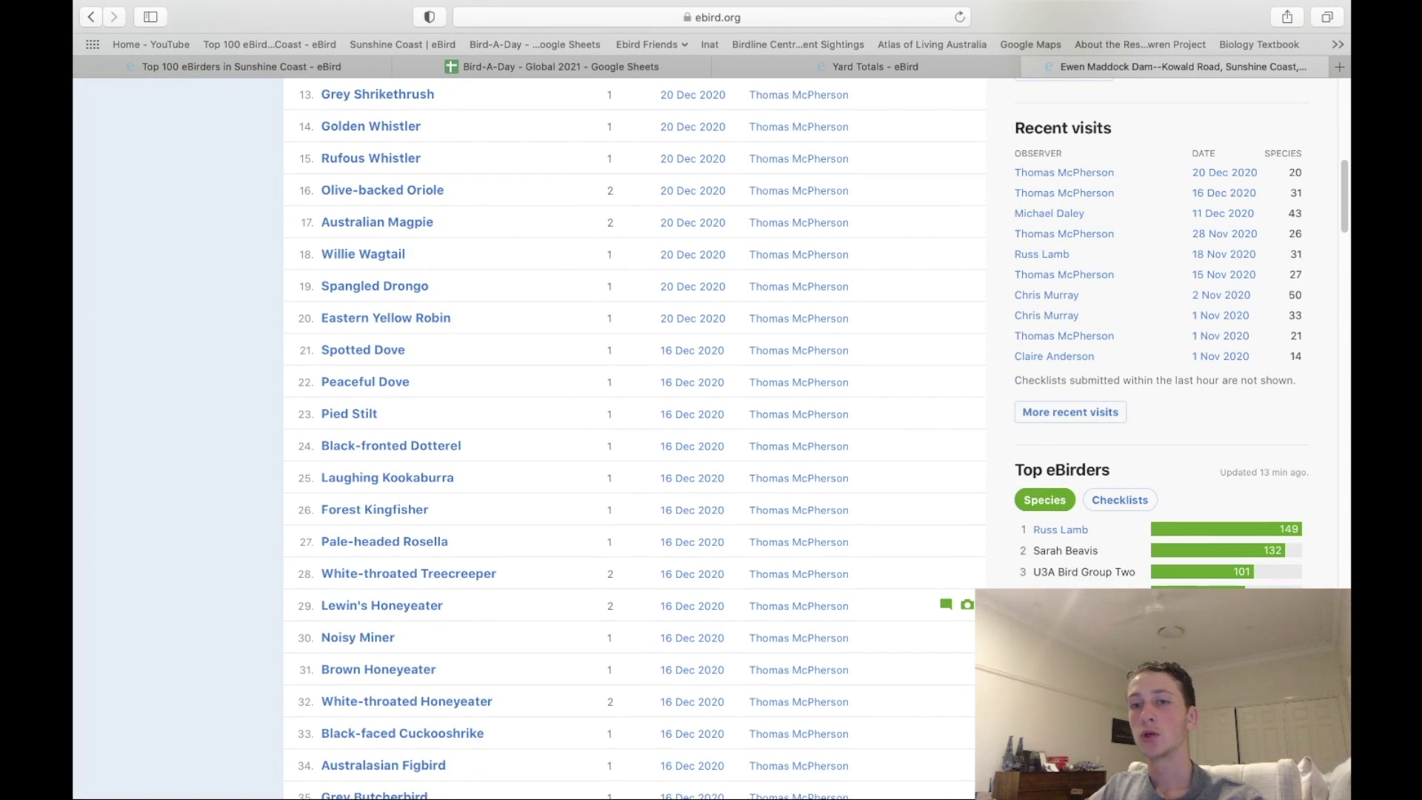
scroll(1070, 536, up, 3)
Step: Open the 2 Nov 2020 checklist from the hotspot's recent visits and look through its species and photos
click(1046, 397)
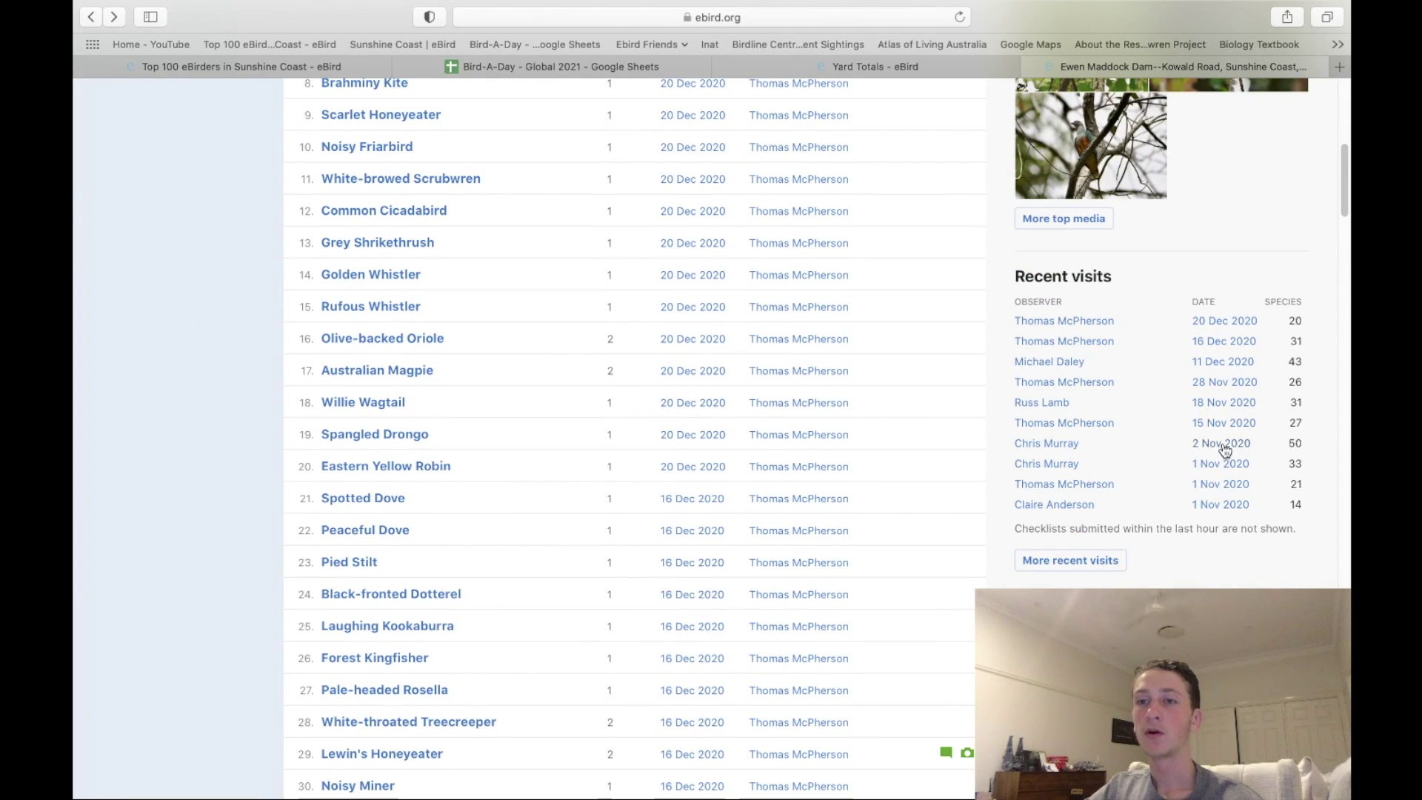
click(1224, 450)
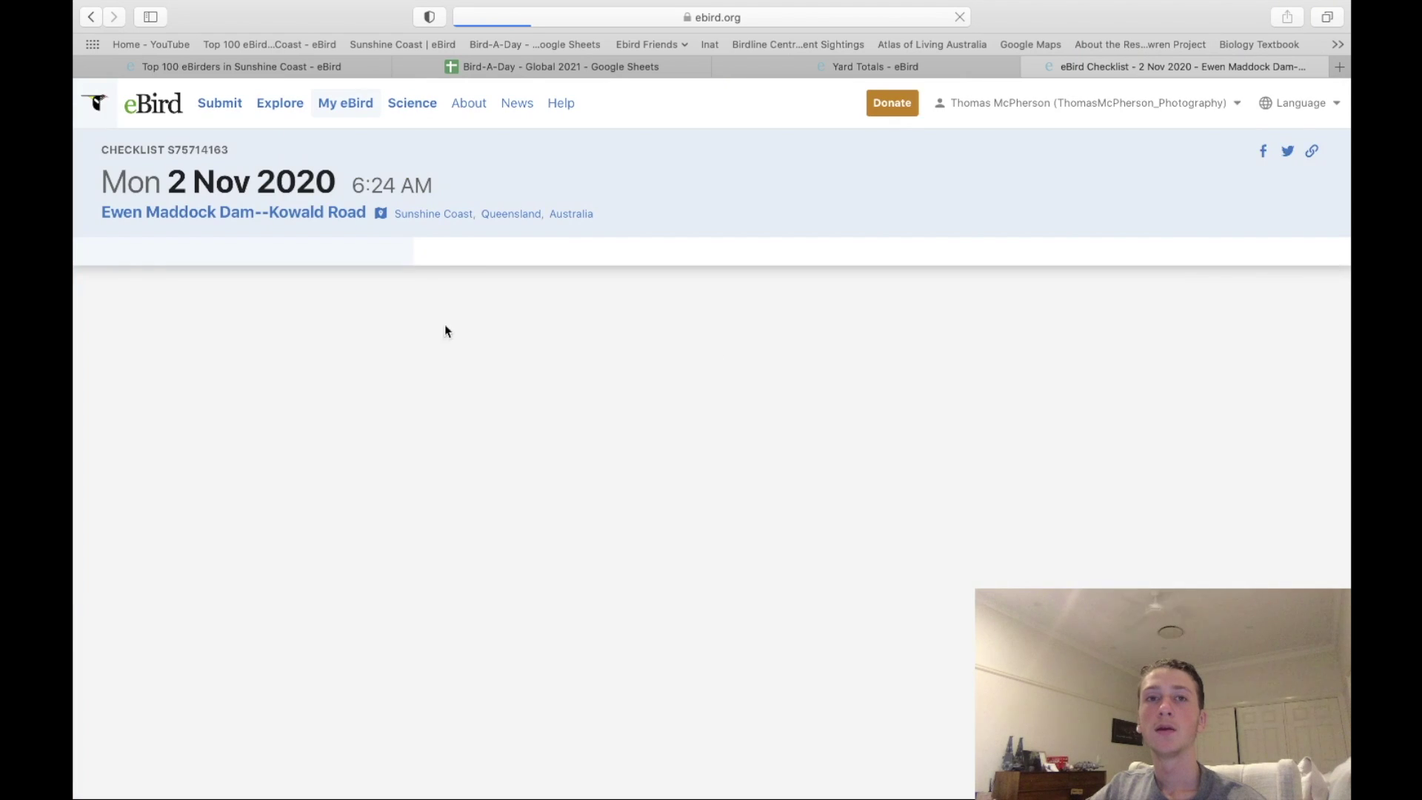
scroll(553, 498, down, 15)
scroll(551, 496, down, 10)
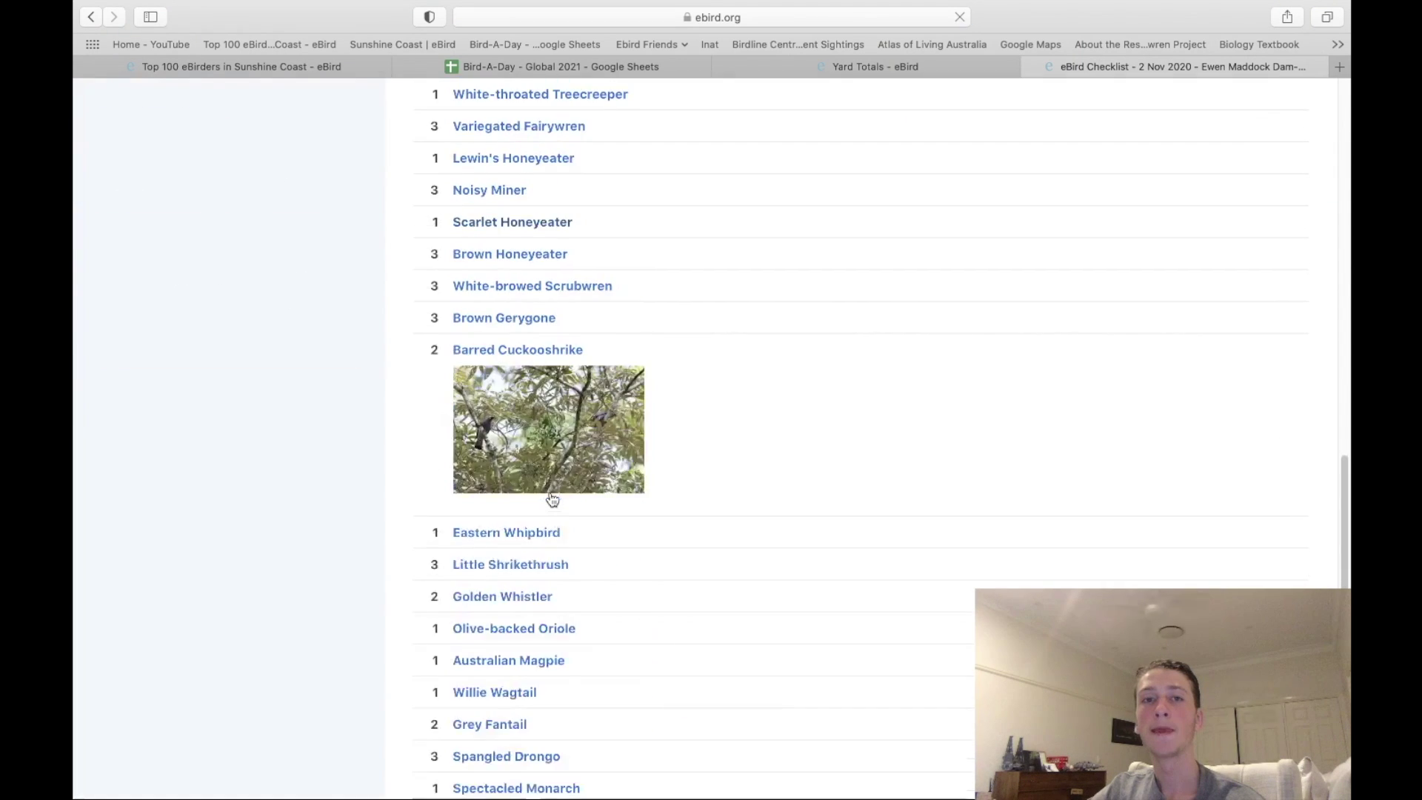
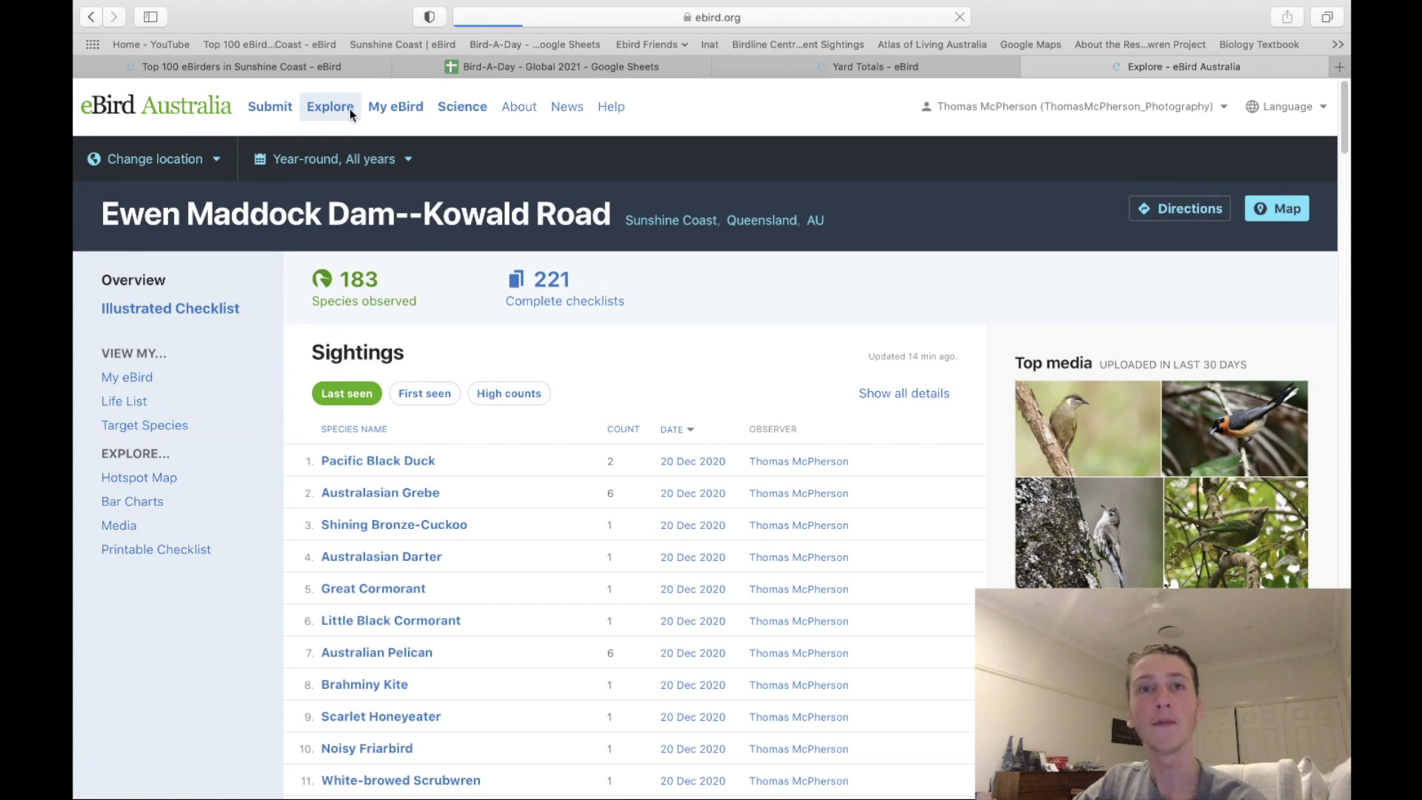
Step: Open Species Maps from the Explore page, map the Brown Thornbill and inspect its range across Australia
scroll(559, 430, down, 1)
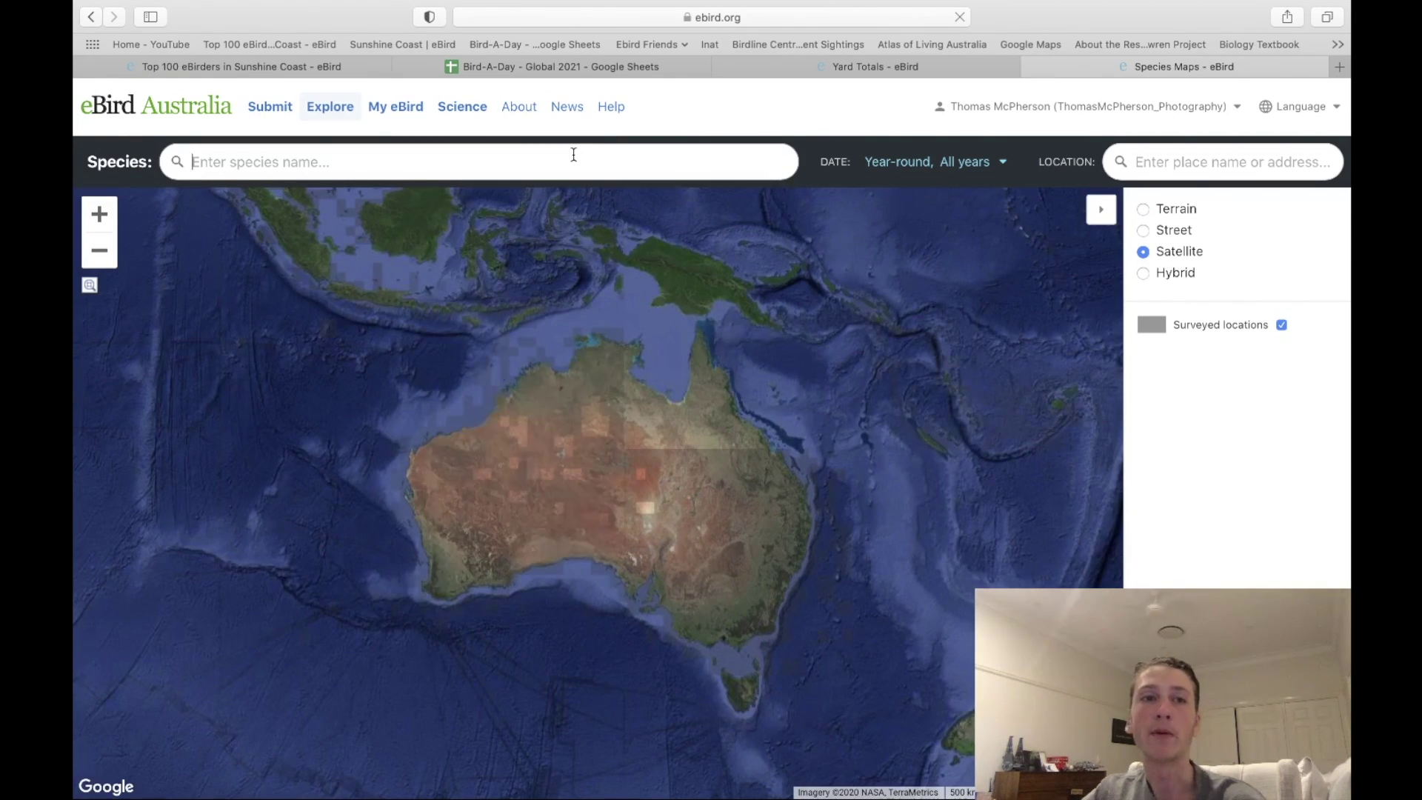
text(brown thornb)
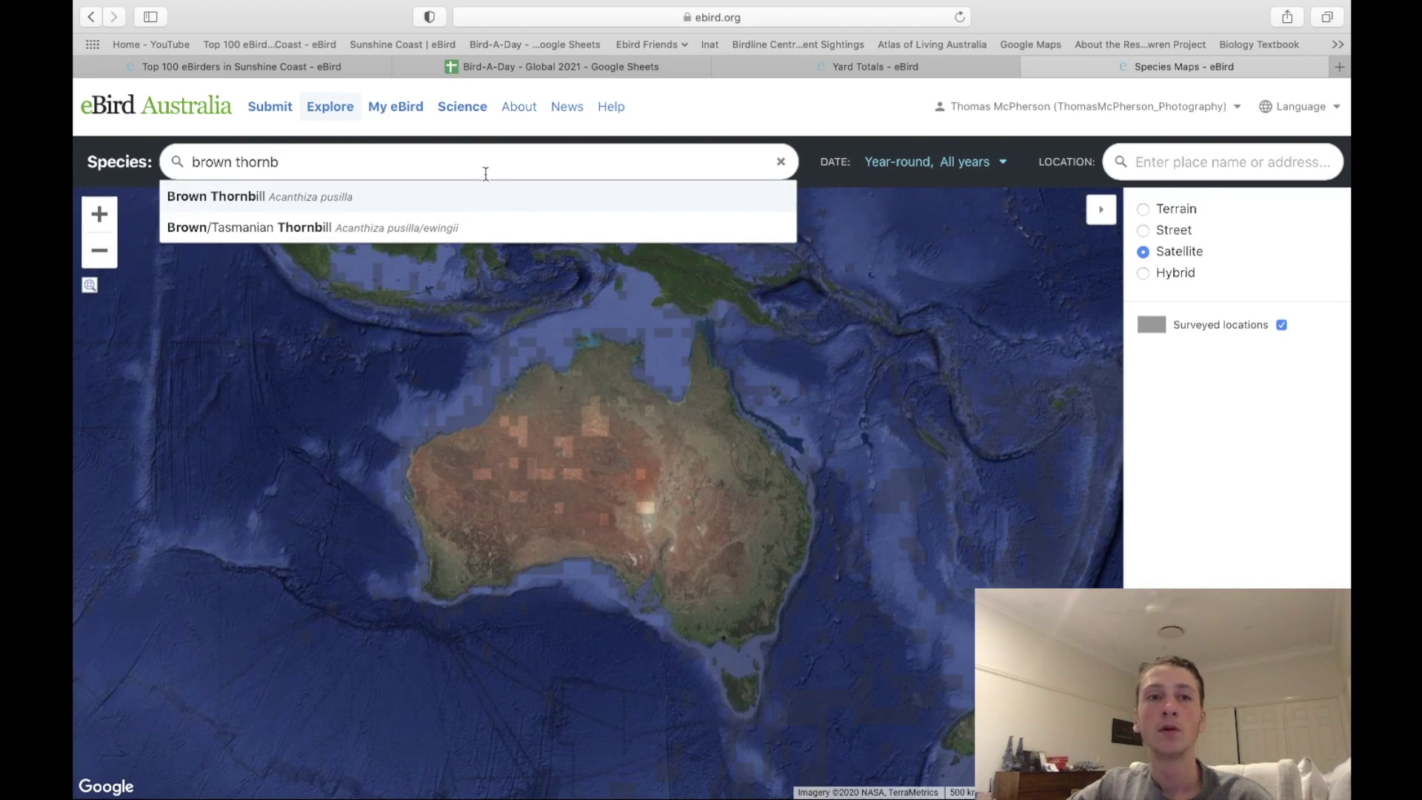
click(458, 194)
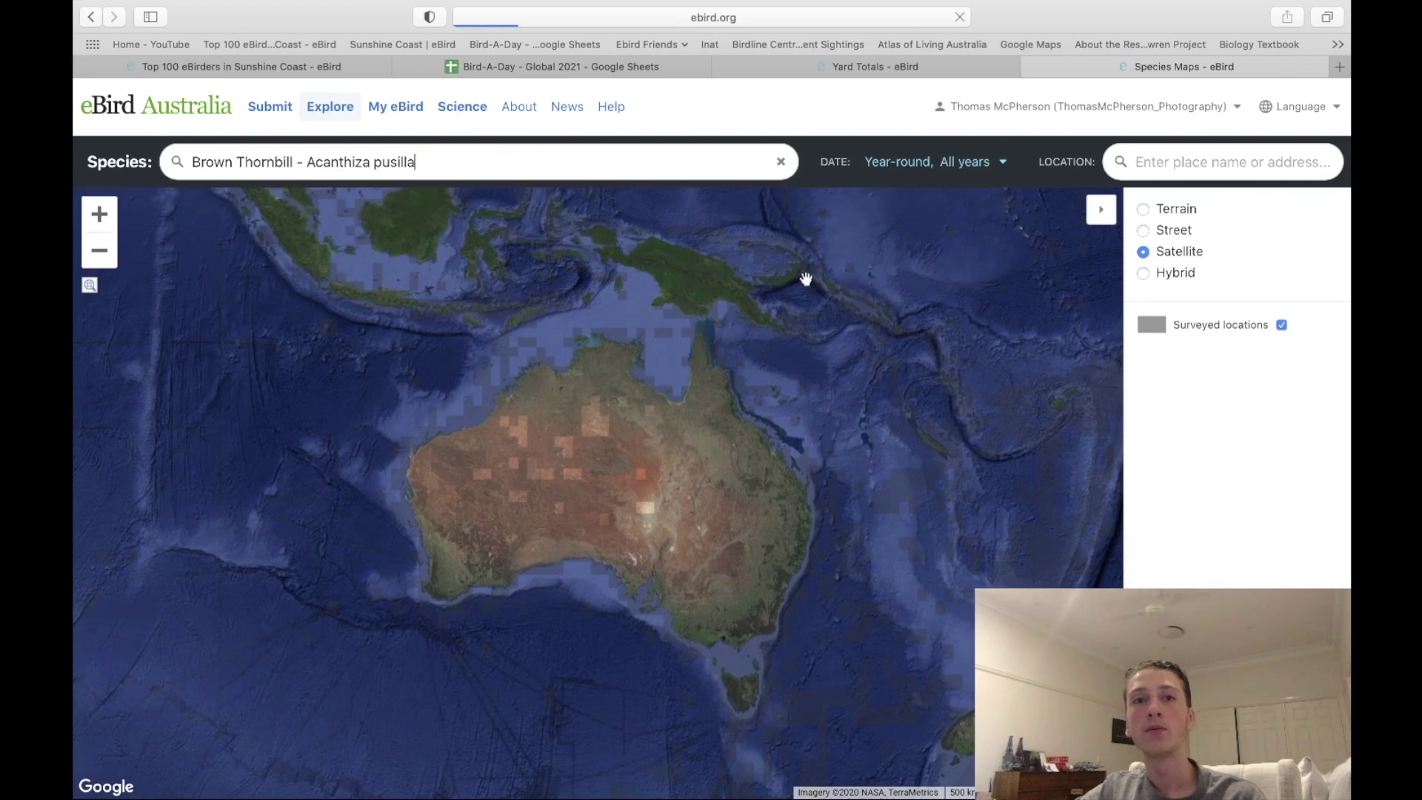
drag(920, 575, 880, 521)
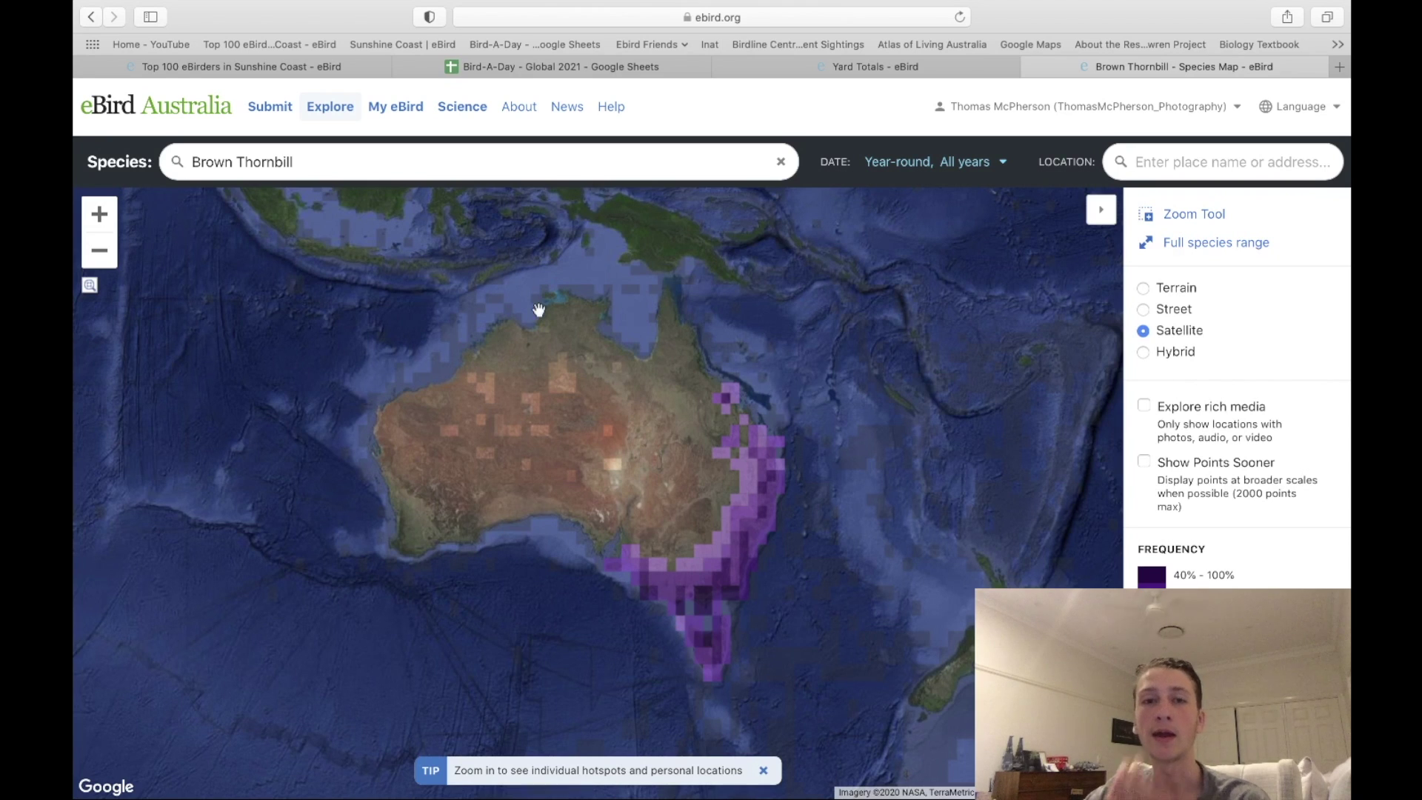
click(99, 215)
drag(317, 446, 1015, 543)
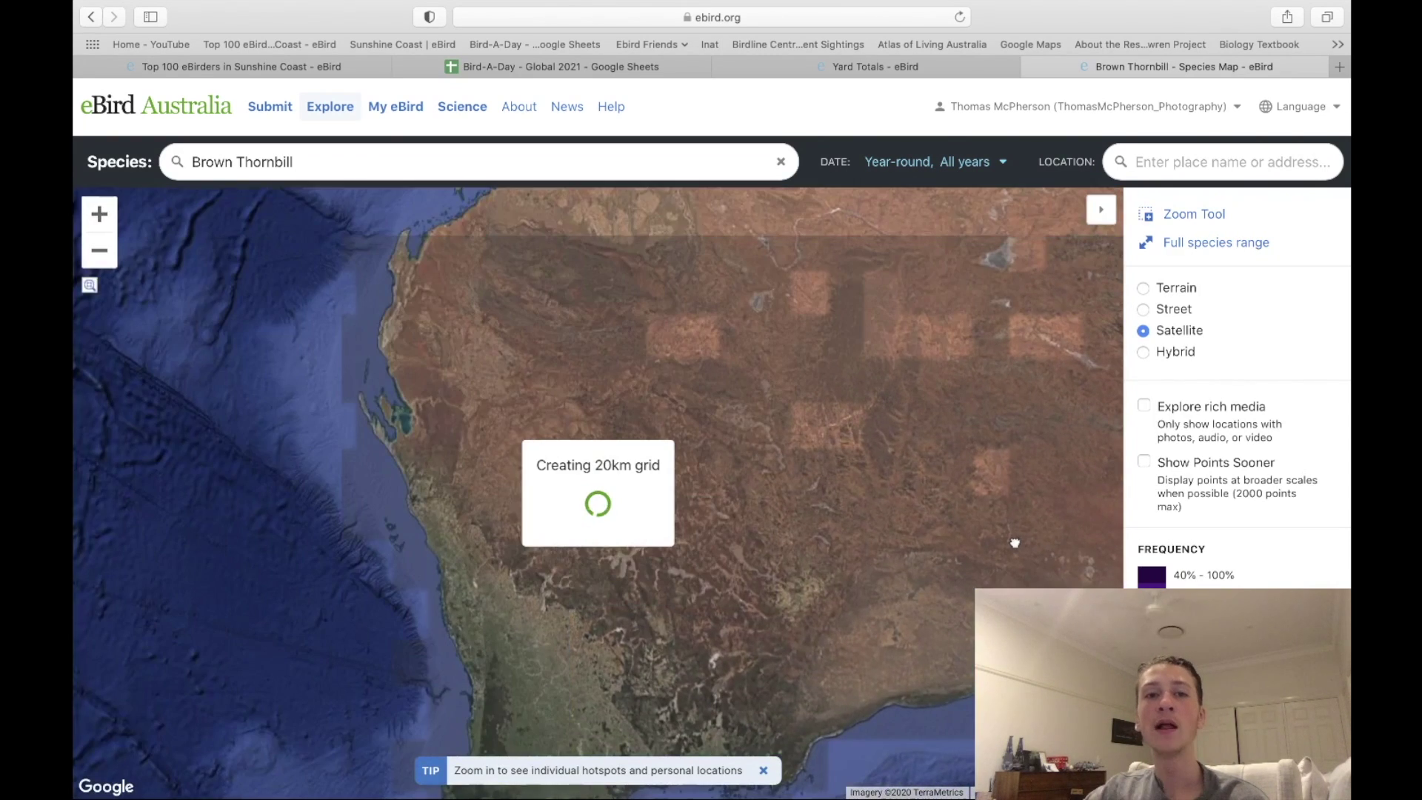
double_click(120, 263)
click(94, 260)
Step: Return to the Explore page and look over its other ways to explore, including photo and sound search
key(super+bracketleft)
scroll(246, 331, down, 2)
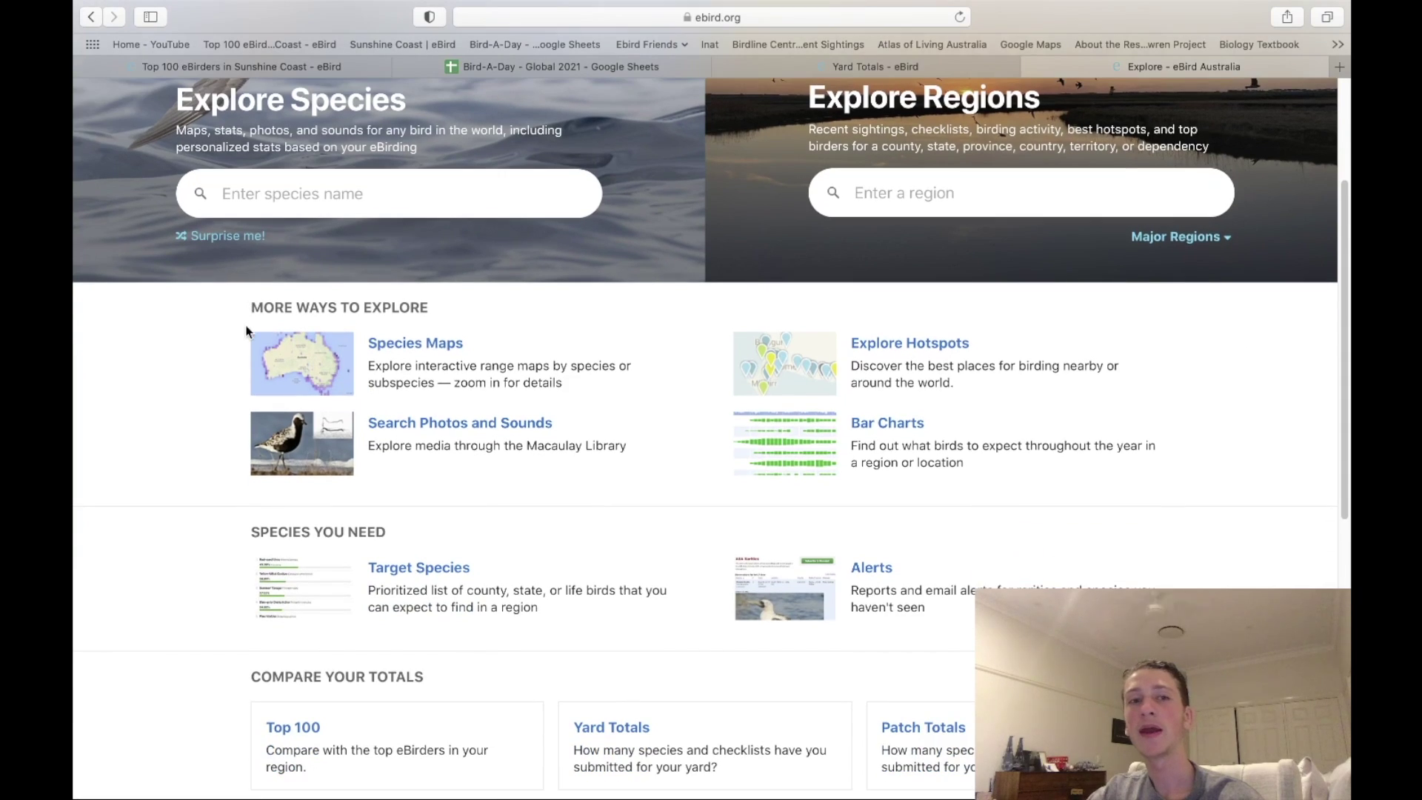
scroll(677, 457, down, 2)
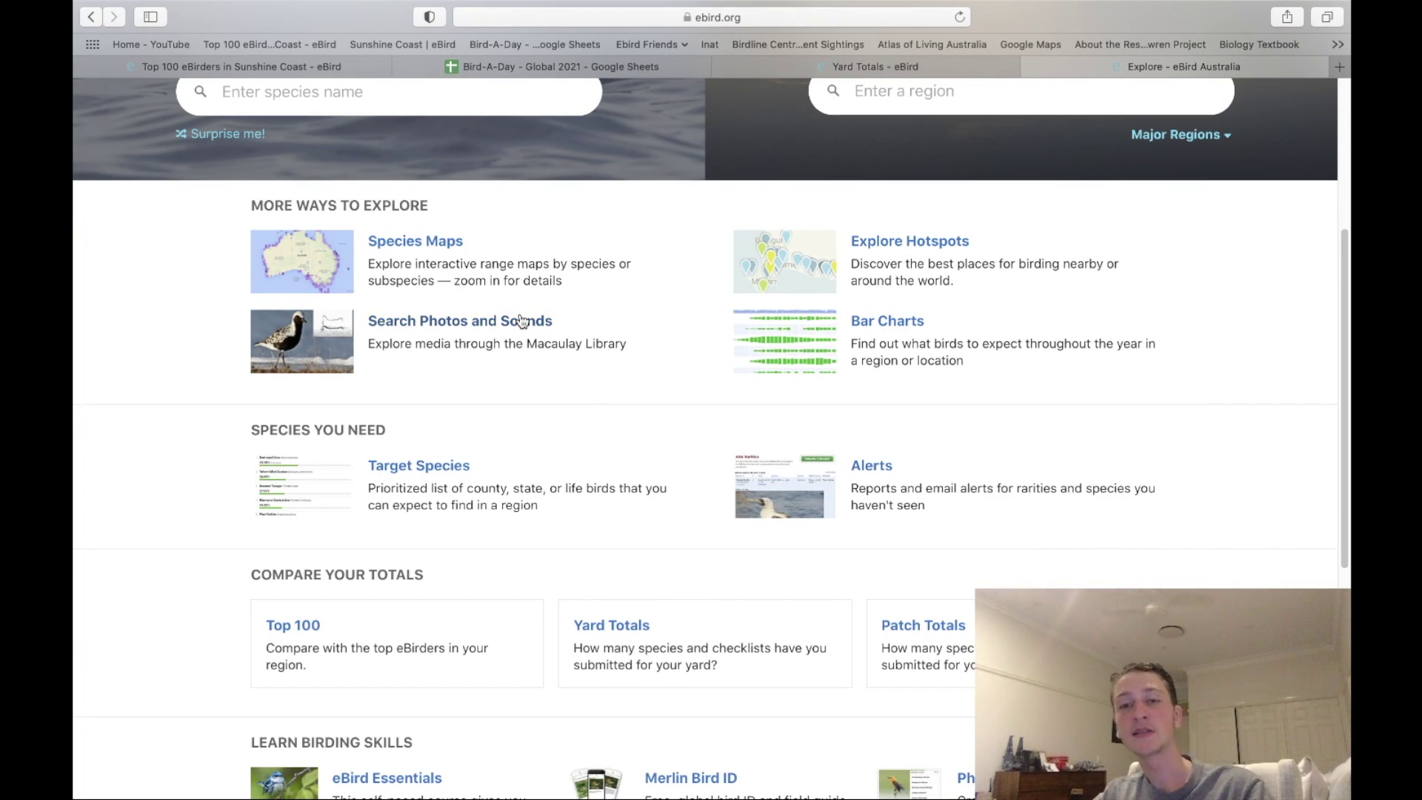
scroll(520, 321, down, 1)
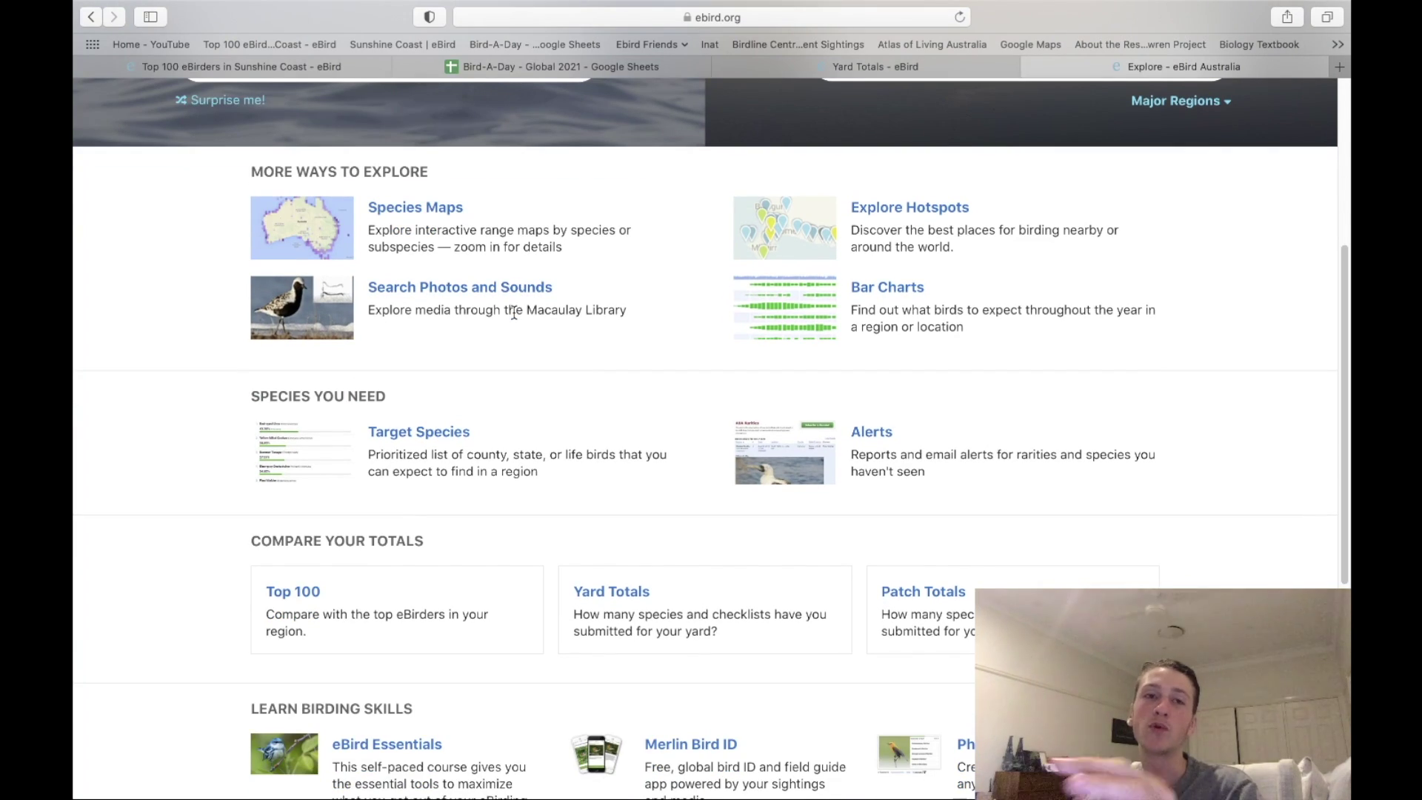
Step: Open the Explore Hotspots map and inspect the individual hotspots along Australia's east coast at close range
click(937, 215)
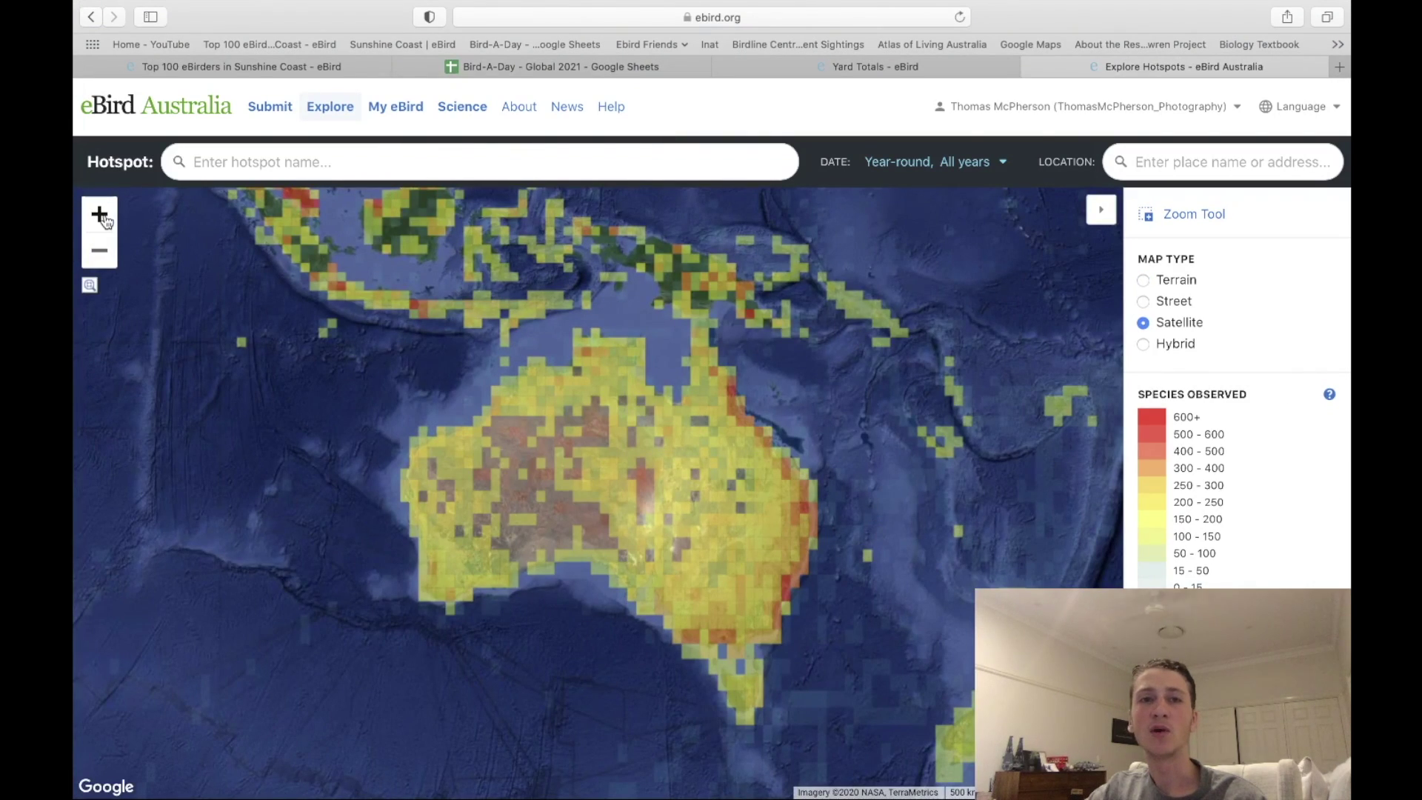
click(100, 215)
click(100, 215)
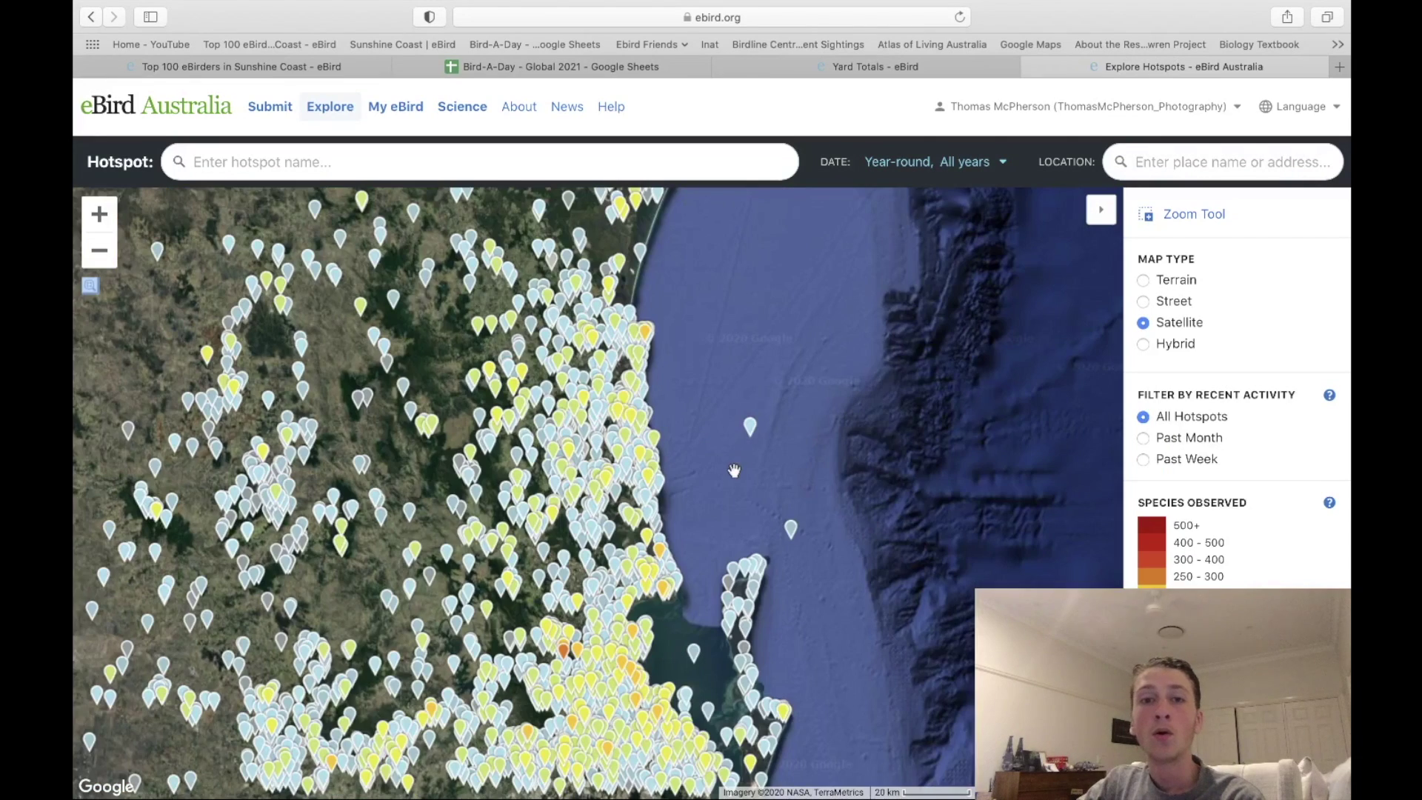
Step: Examine the hotspots inland of Moreton Bay at close range and open the summary for Rosalie Waters, Oceanview
drag(566, 411, 619, 368)
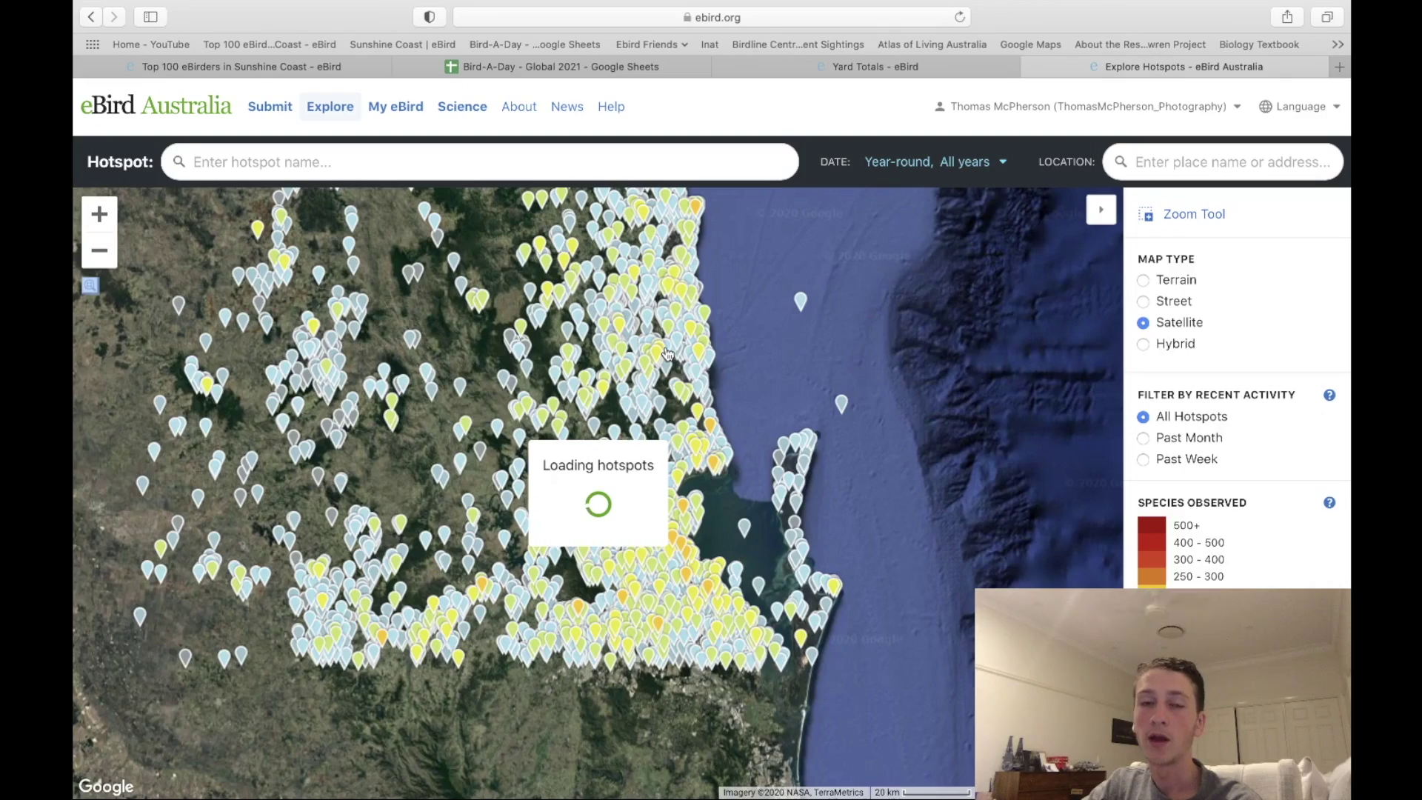
scroll(667, 354, up, 5)
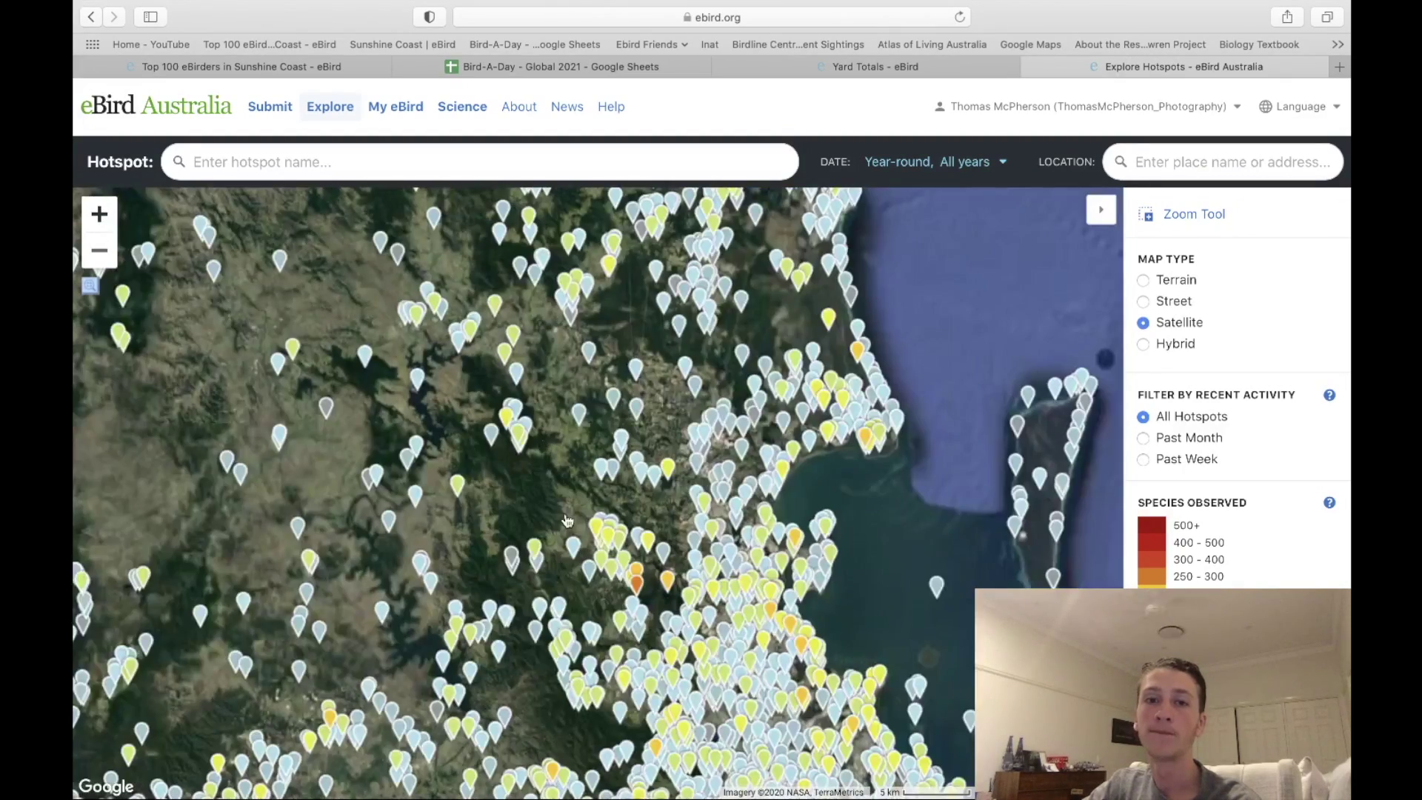
scroll(566, 521, up, 5)
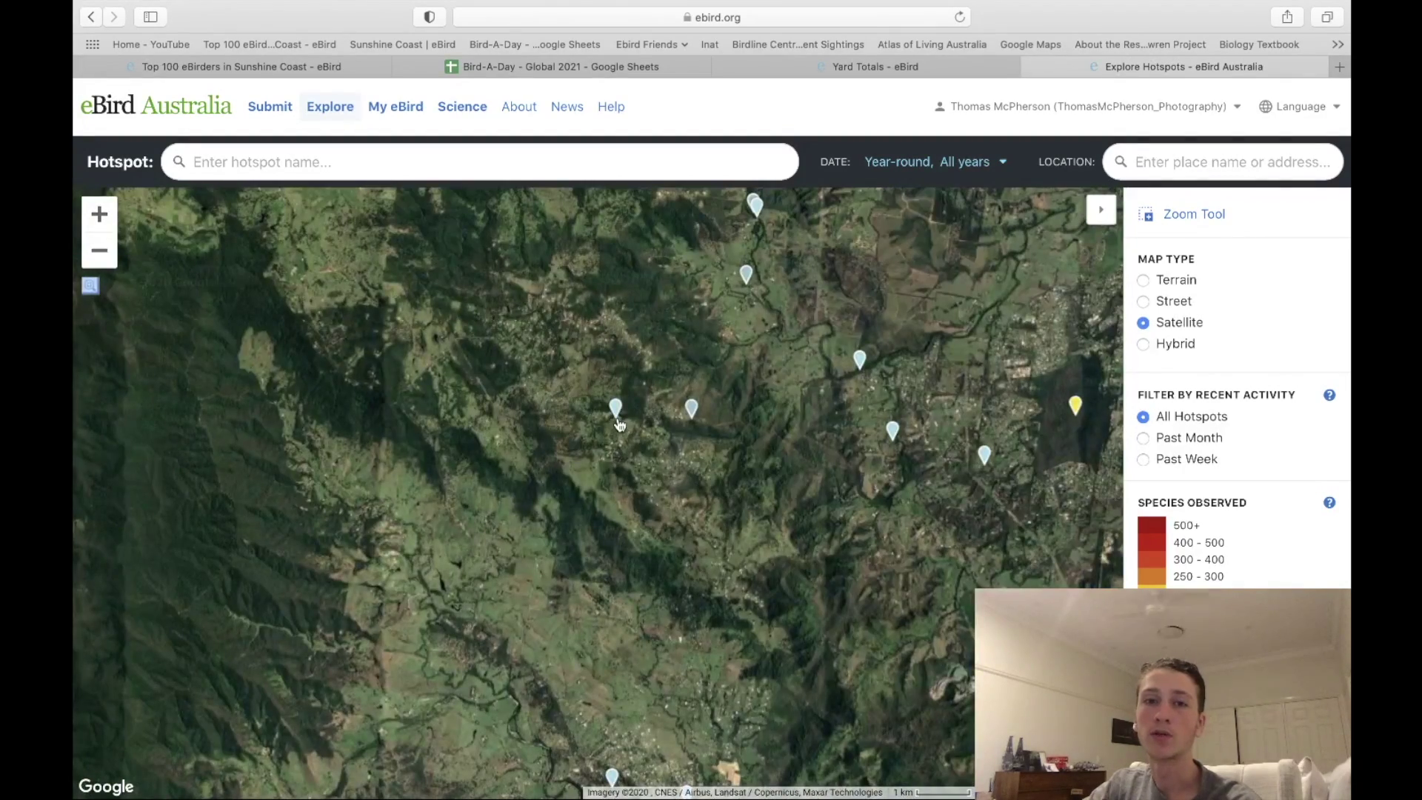
click(615, 409)
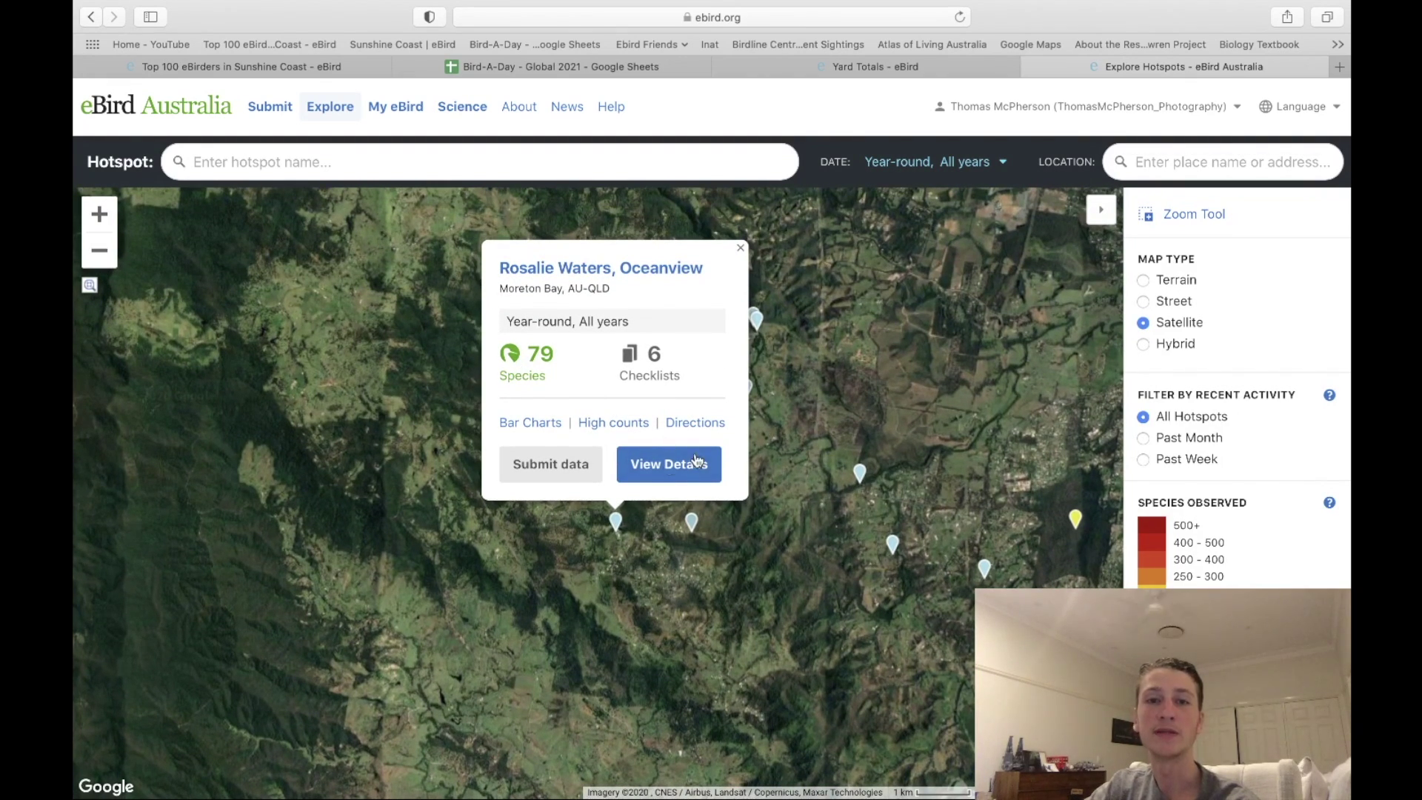
Step: From the Explore page's Bar Charts feature, create a species bar chart for Bunya Mountains National Park from My Locations
click(323, 111)
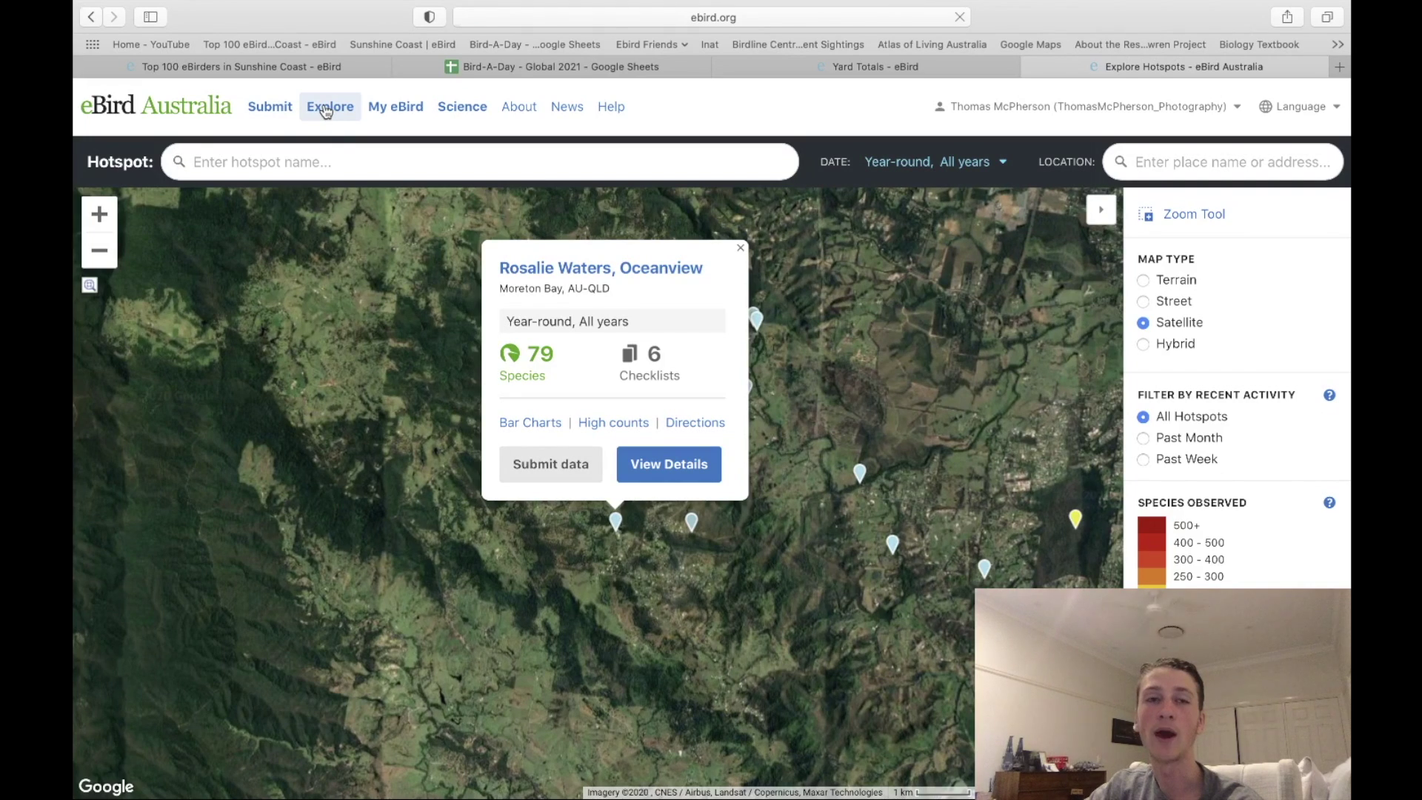
scroll(424, 467, down, 3)
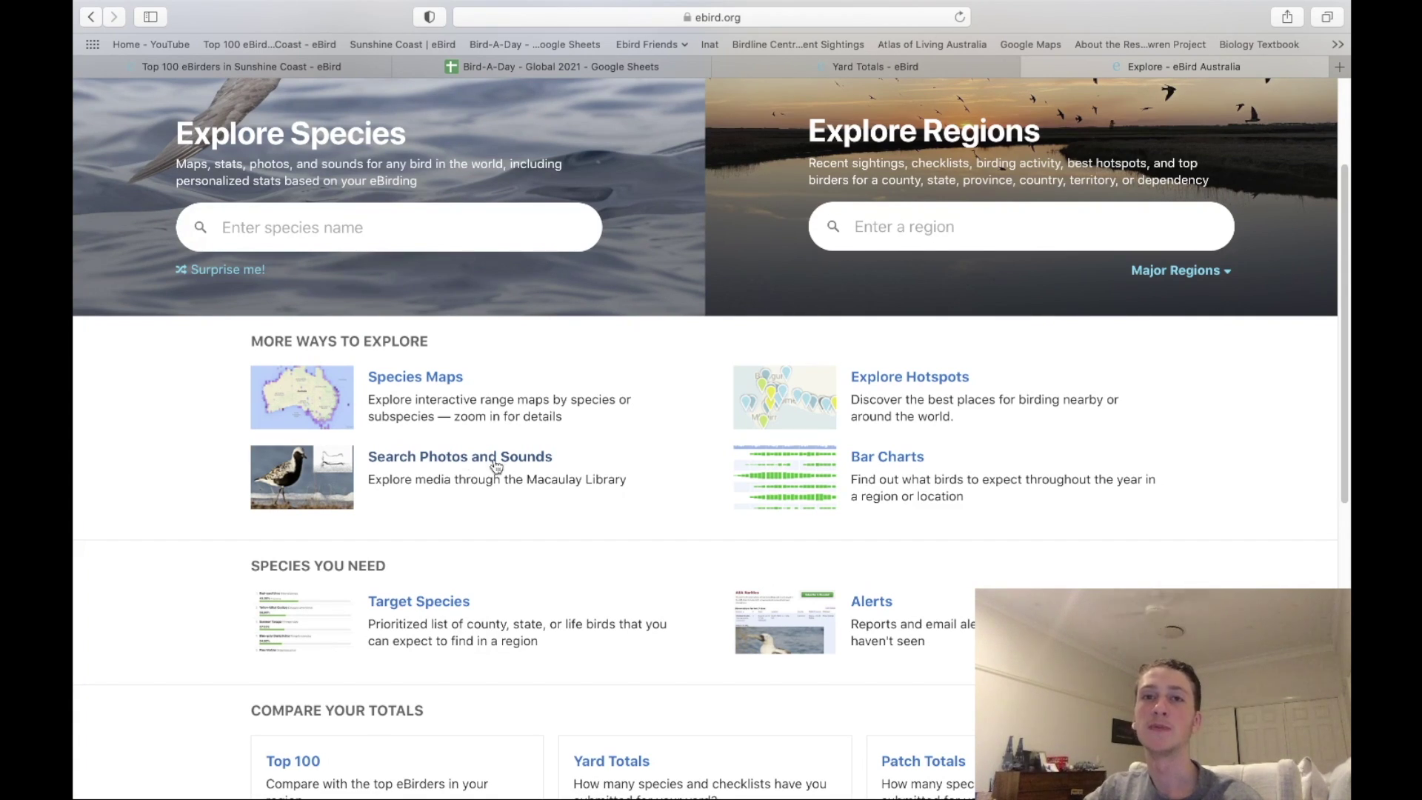
click(894, 459)
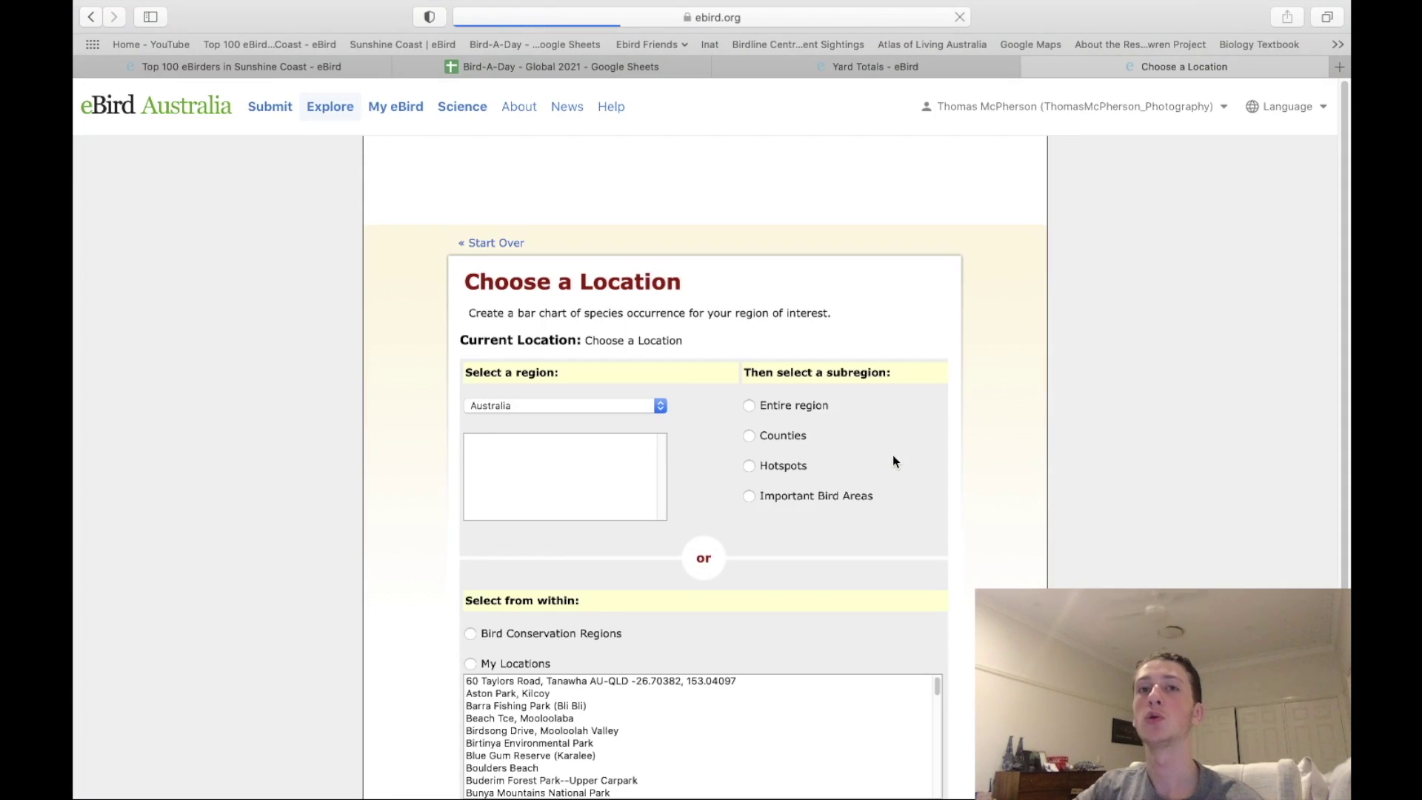
scroll(630, 548, down, 1)
scroll(690, 678, down, 4)
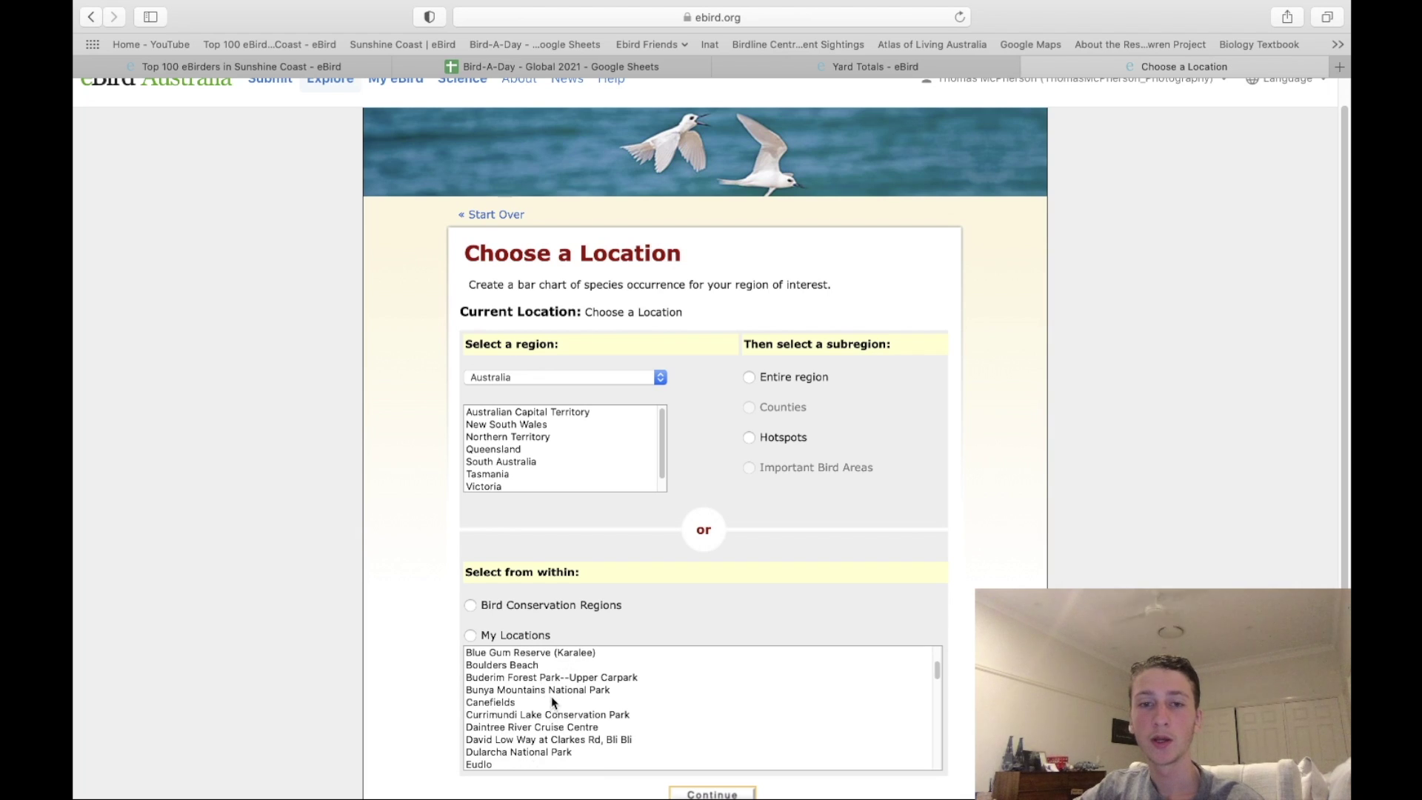
click(555, 695)
scroll(640, 763, down, 1)
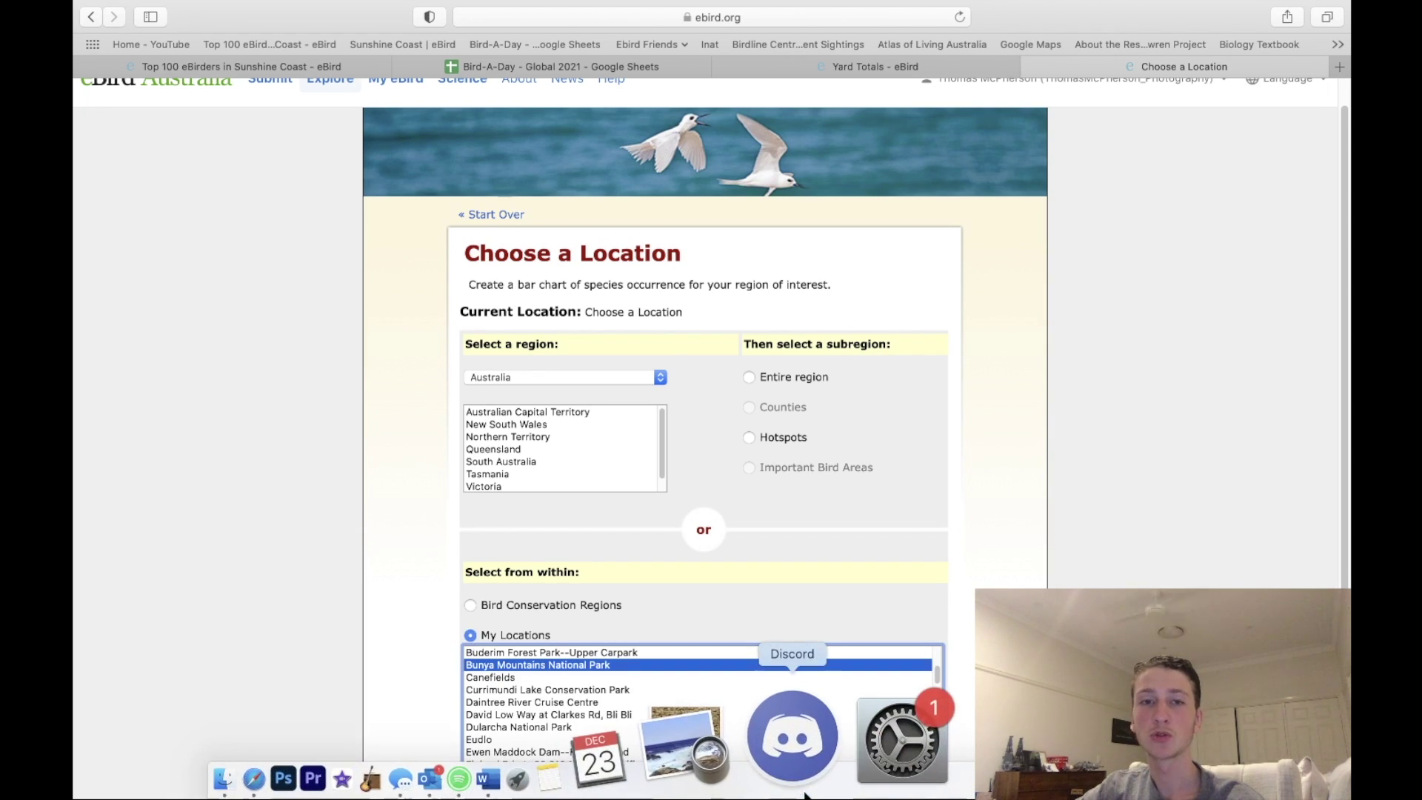
scroll(638, 543, down, 1)
click(696, 761)
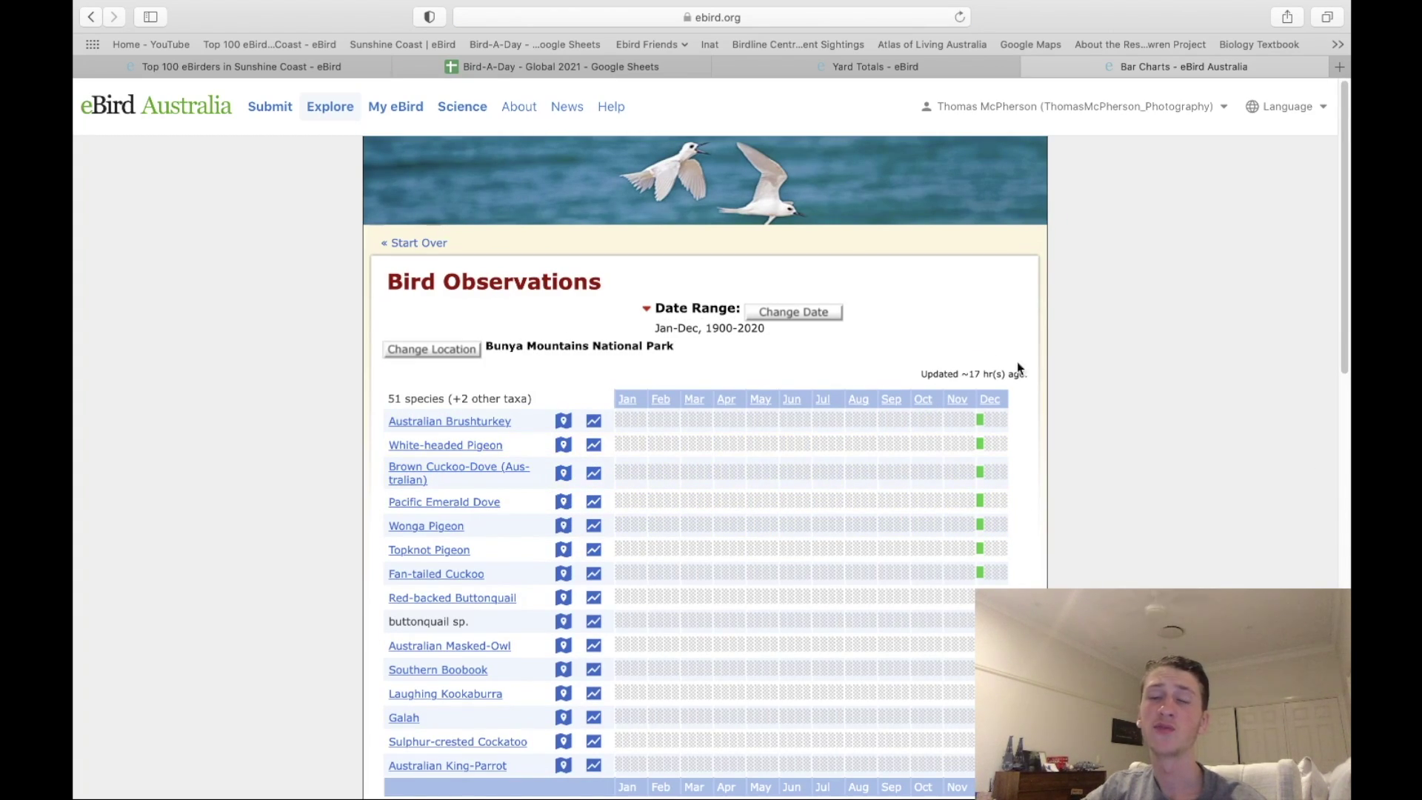
Step: Look through the Bunya Mountains National Park bar chart, examining the species list and each species' monthly occurrence down to the key
scroll(476, 454, down, 3)
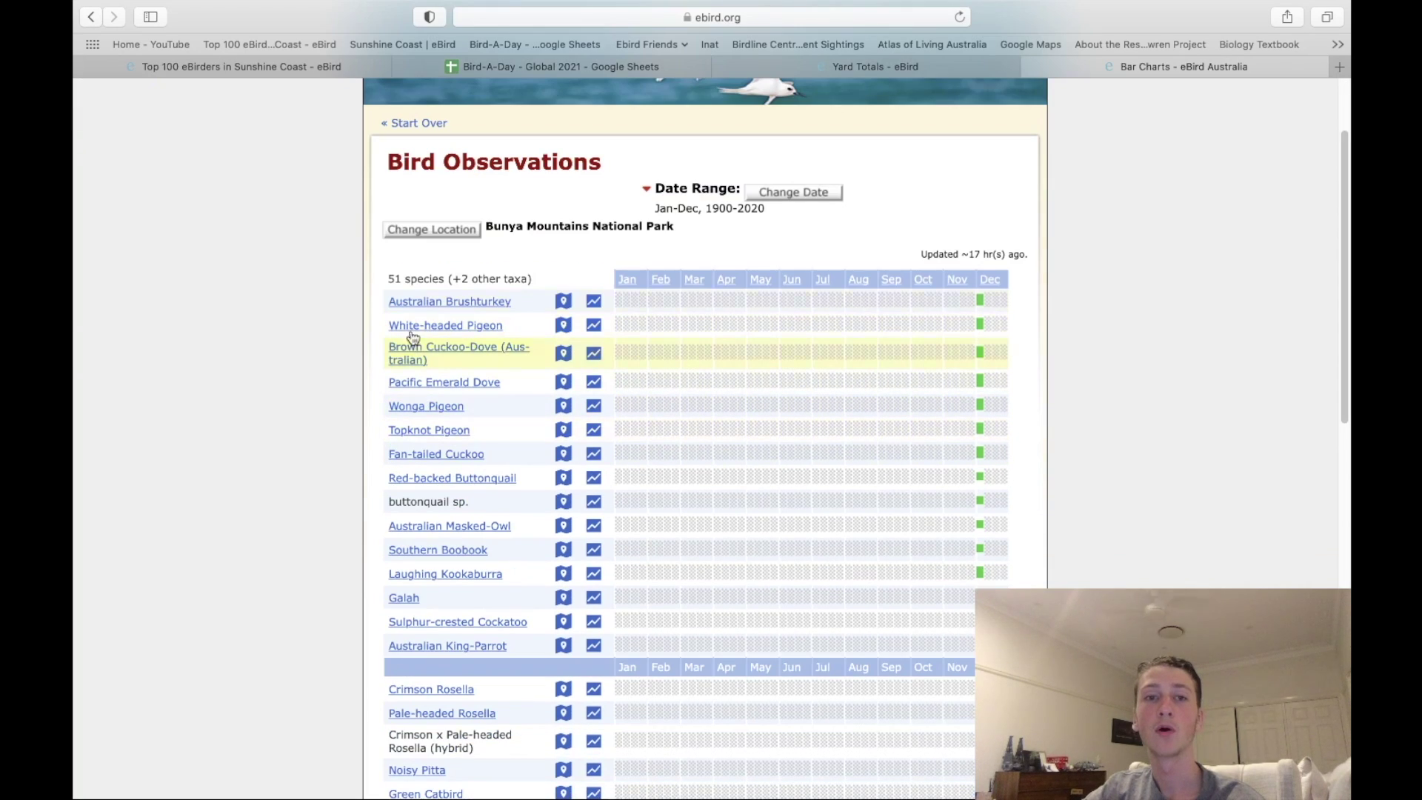
drag(384, 287, 526, 280)
click(524, 279)
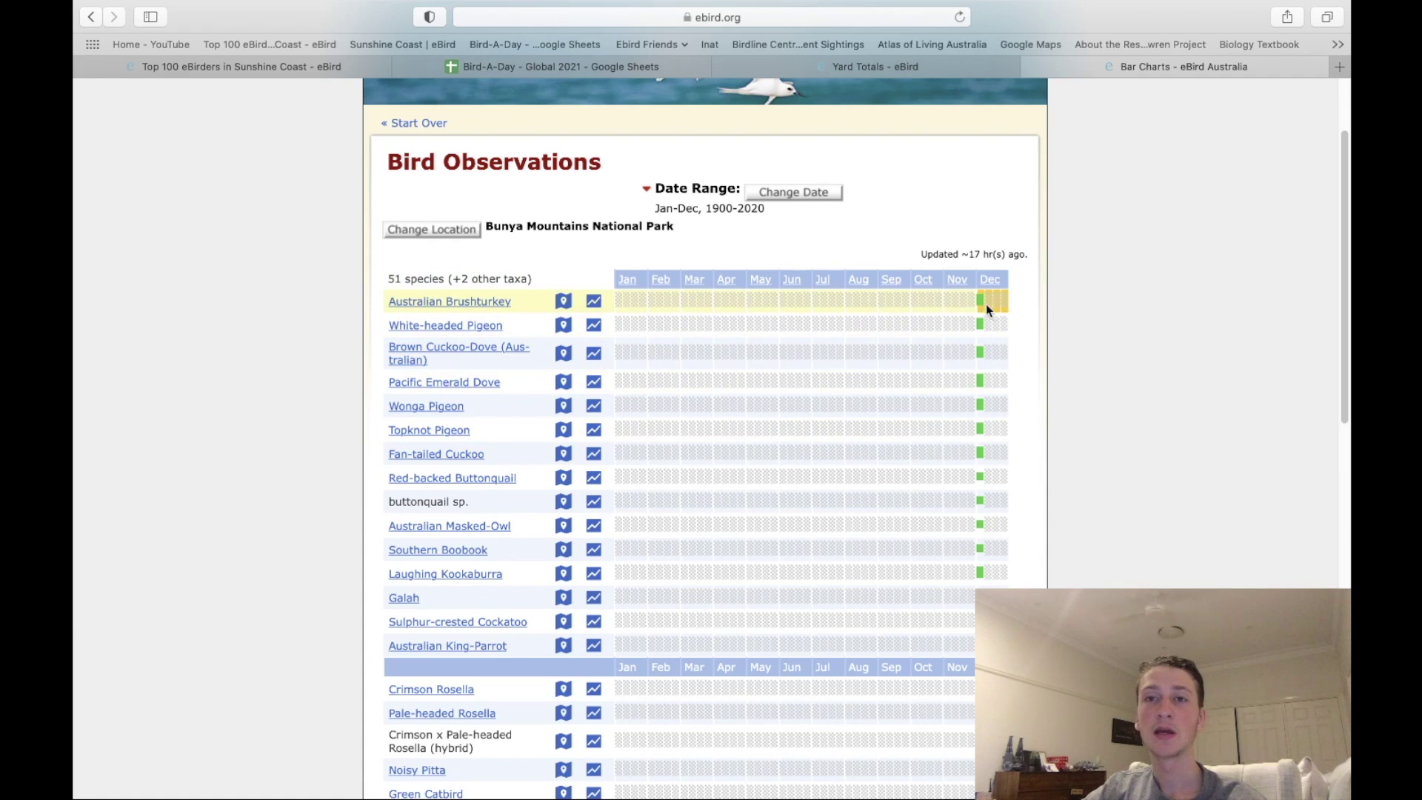
scroll(982, 426, down, 7)
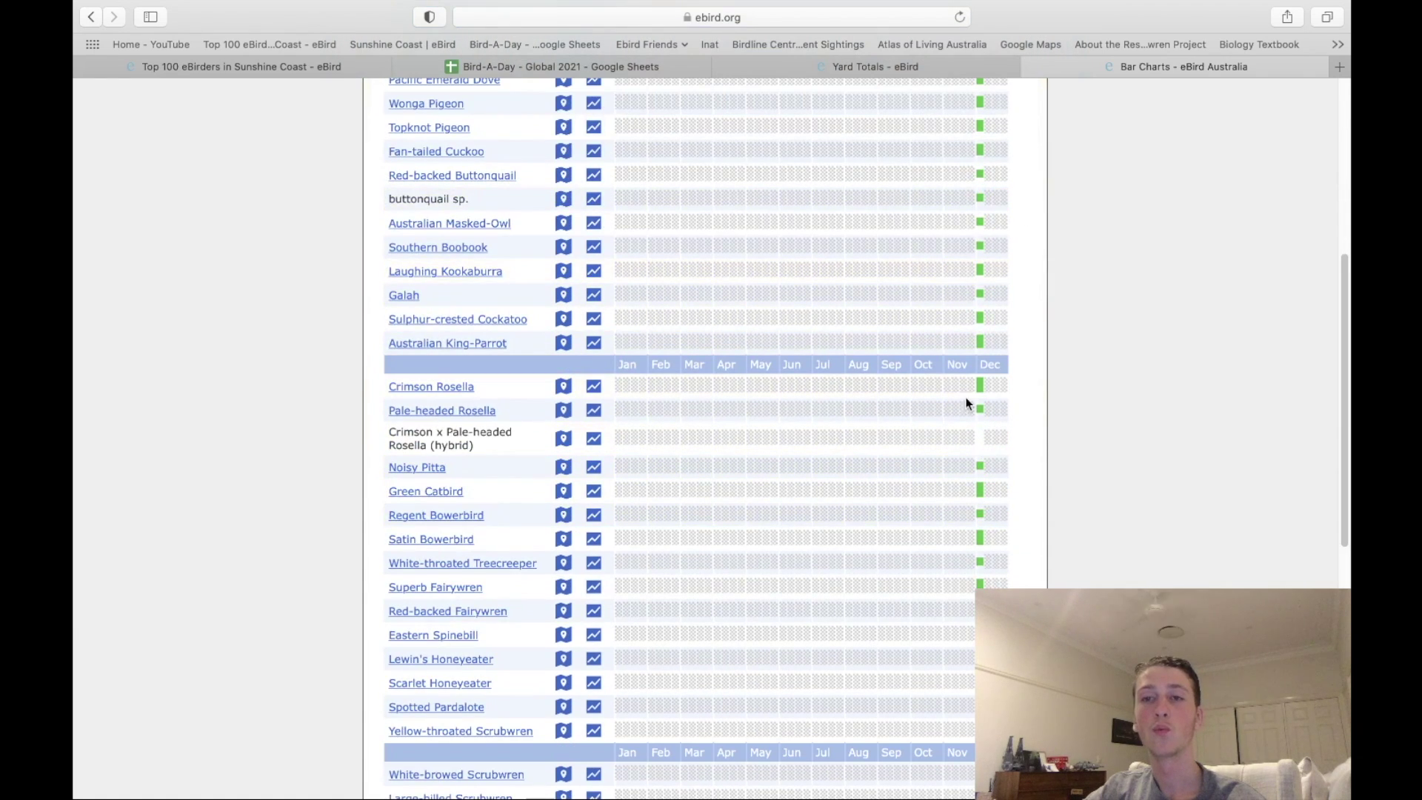
scroll(1026, 568, down, 4)
scroll(867, 503, down, 8)
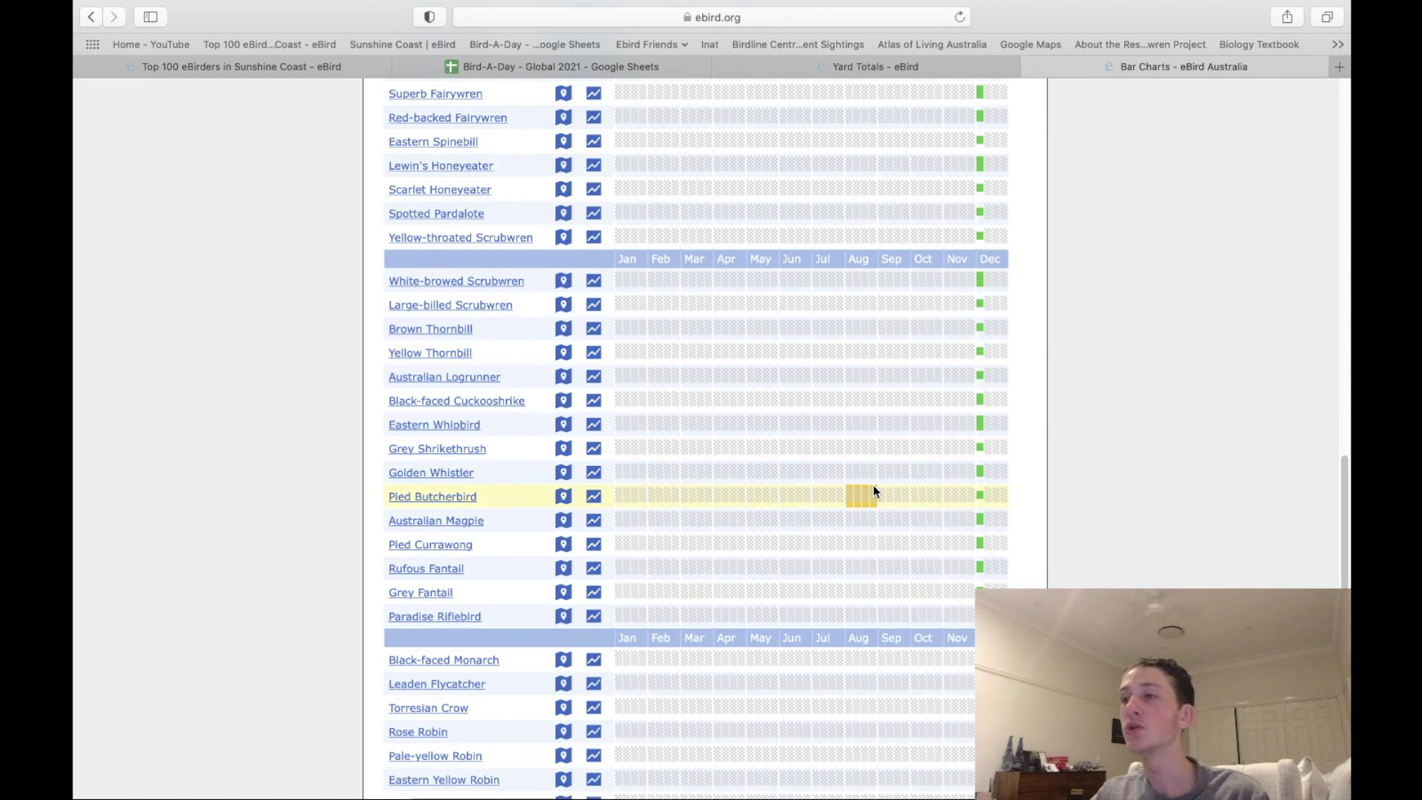
scroll(847, 419, down, 3)
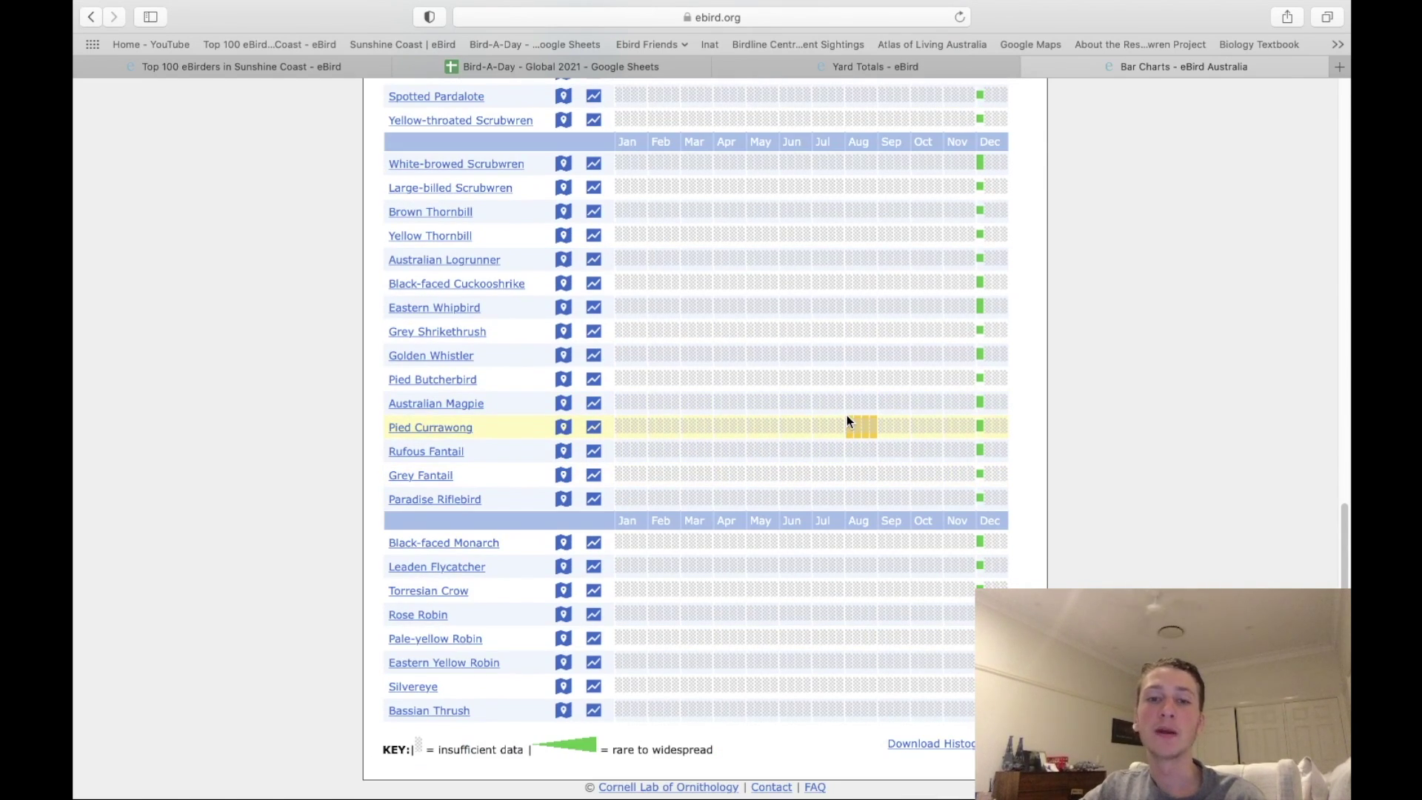
Step: Open the Alerts page from Explore and review the subscribed alerts, Australia Rarities, Rare Bird Alerts and Needs Alerts sections
scroll(844, 416, up, 15)
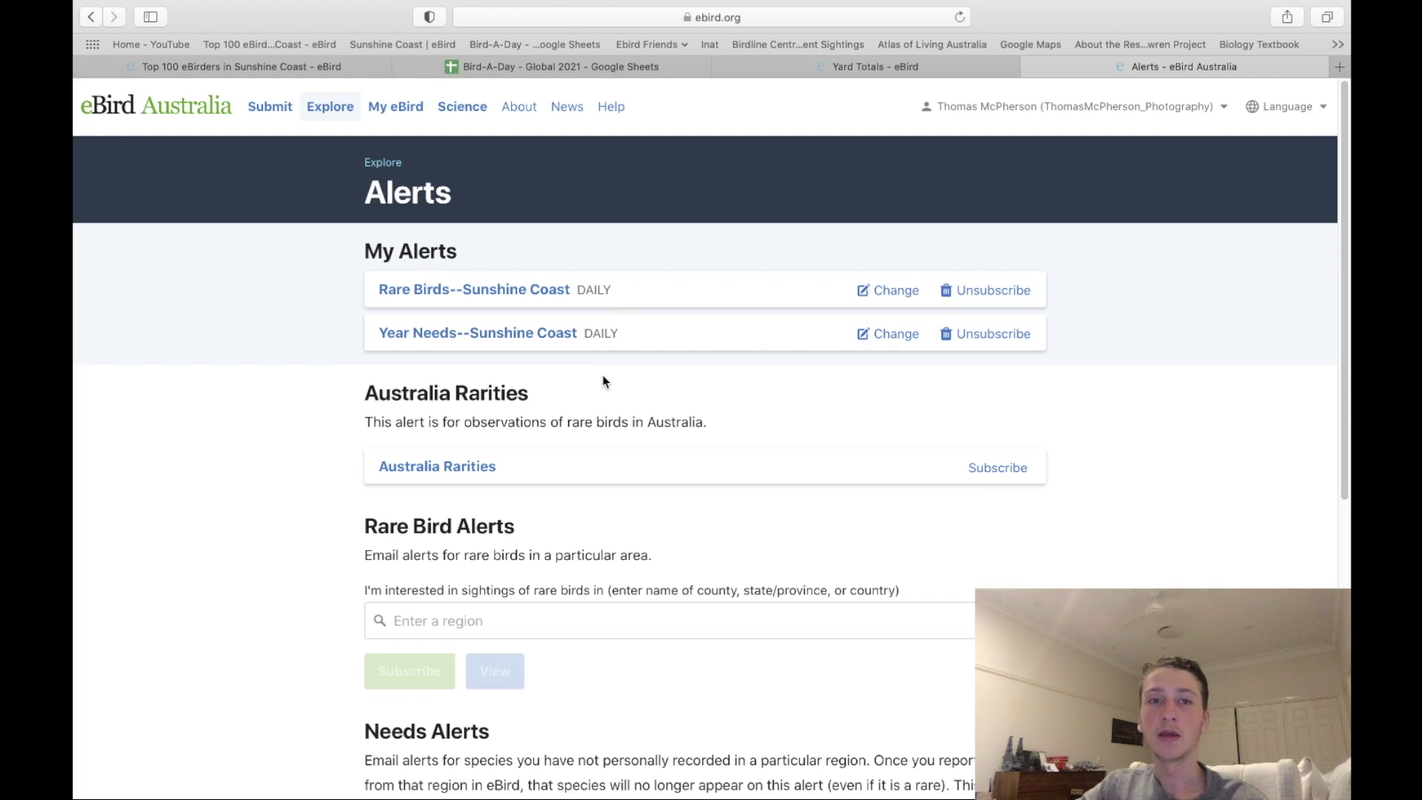
scroll(603, 381, down, 2)
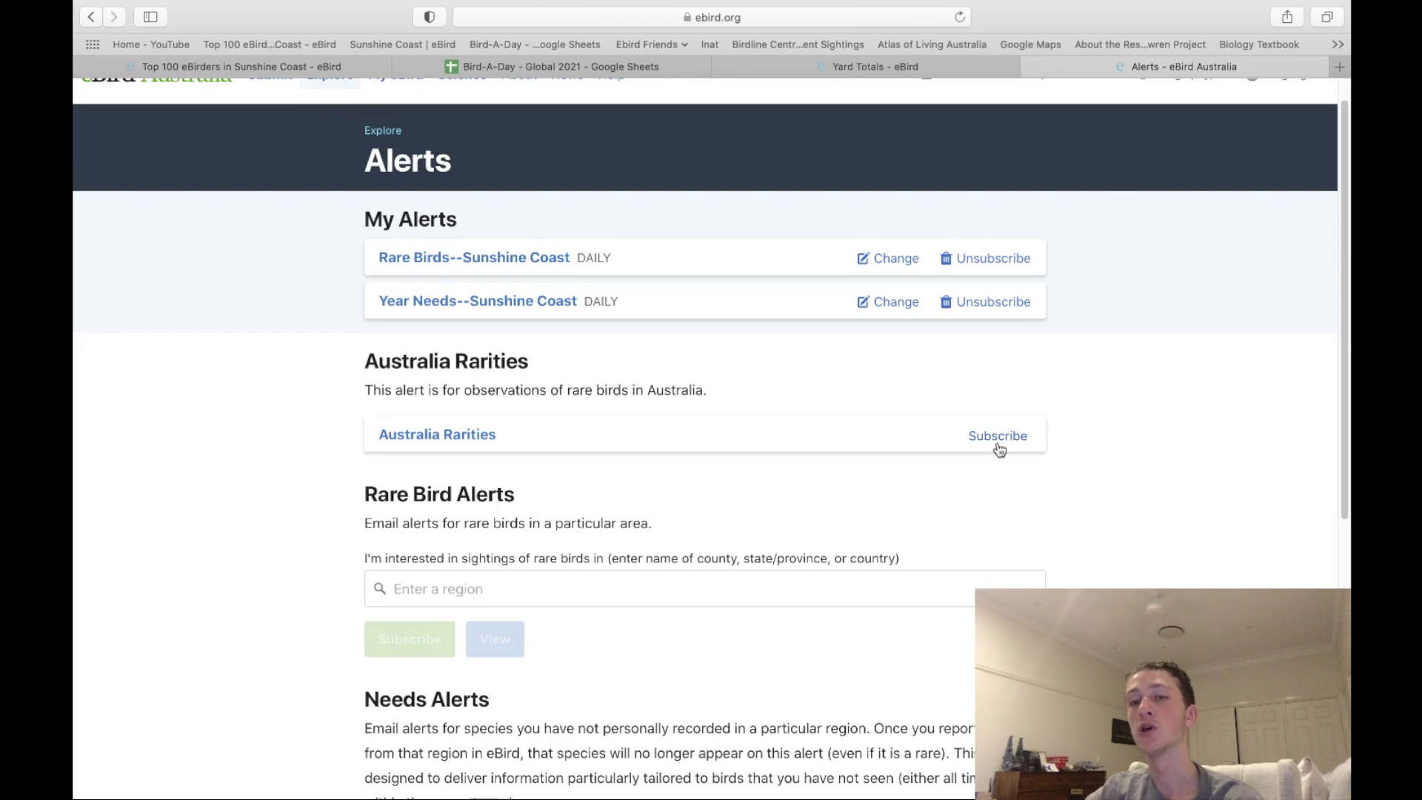
scroll(403, 402, down, 5)
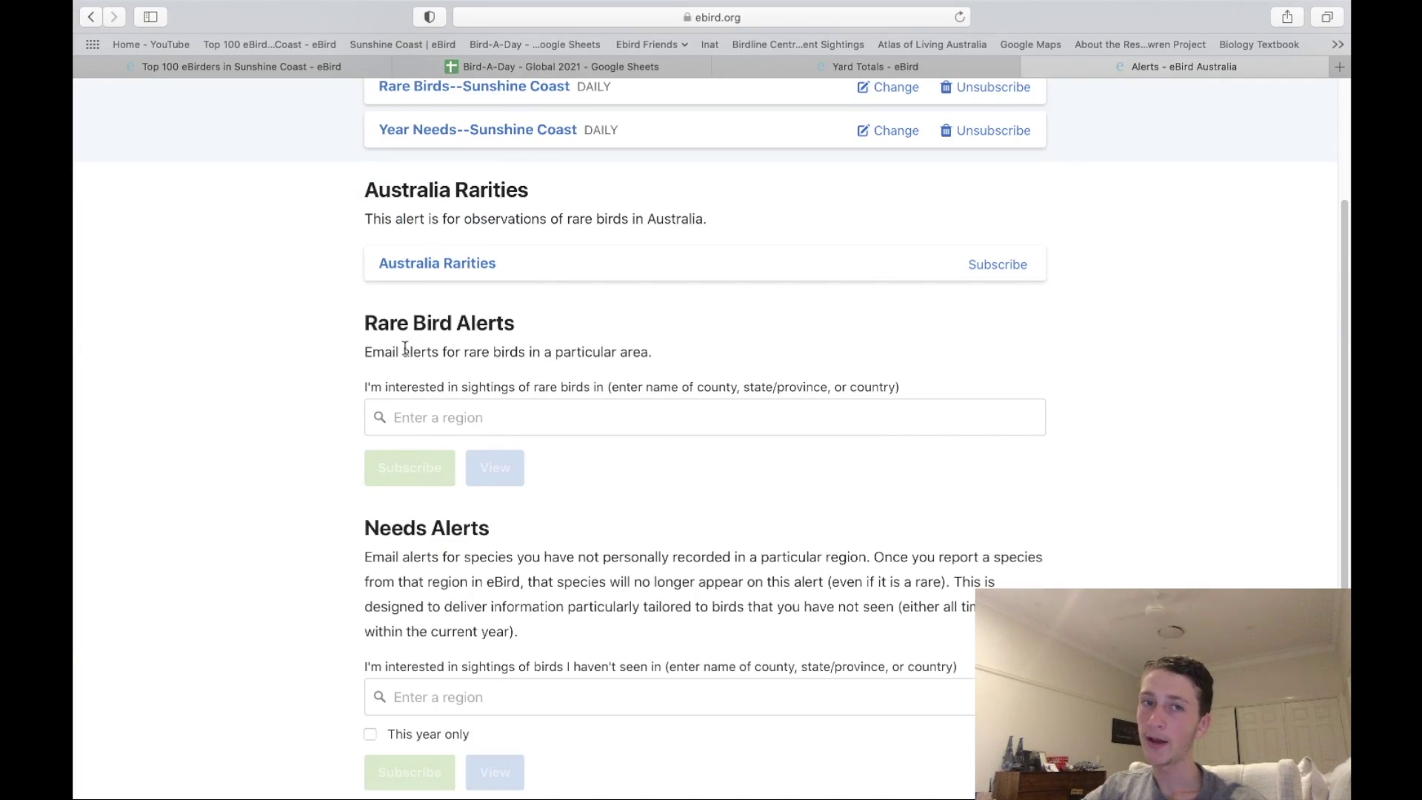
scroll(526, 419, down, 5)
drag(380, 380, 374, 373)
click(559, 368)
Step: Open Target Species and show year-round targets for Sunshine Coast, Queensland, Australia, based on the Sunshine Coast life list
scroll(263, 266, up, 10)
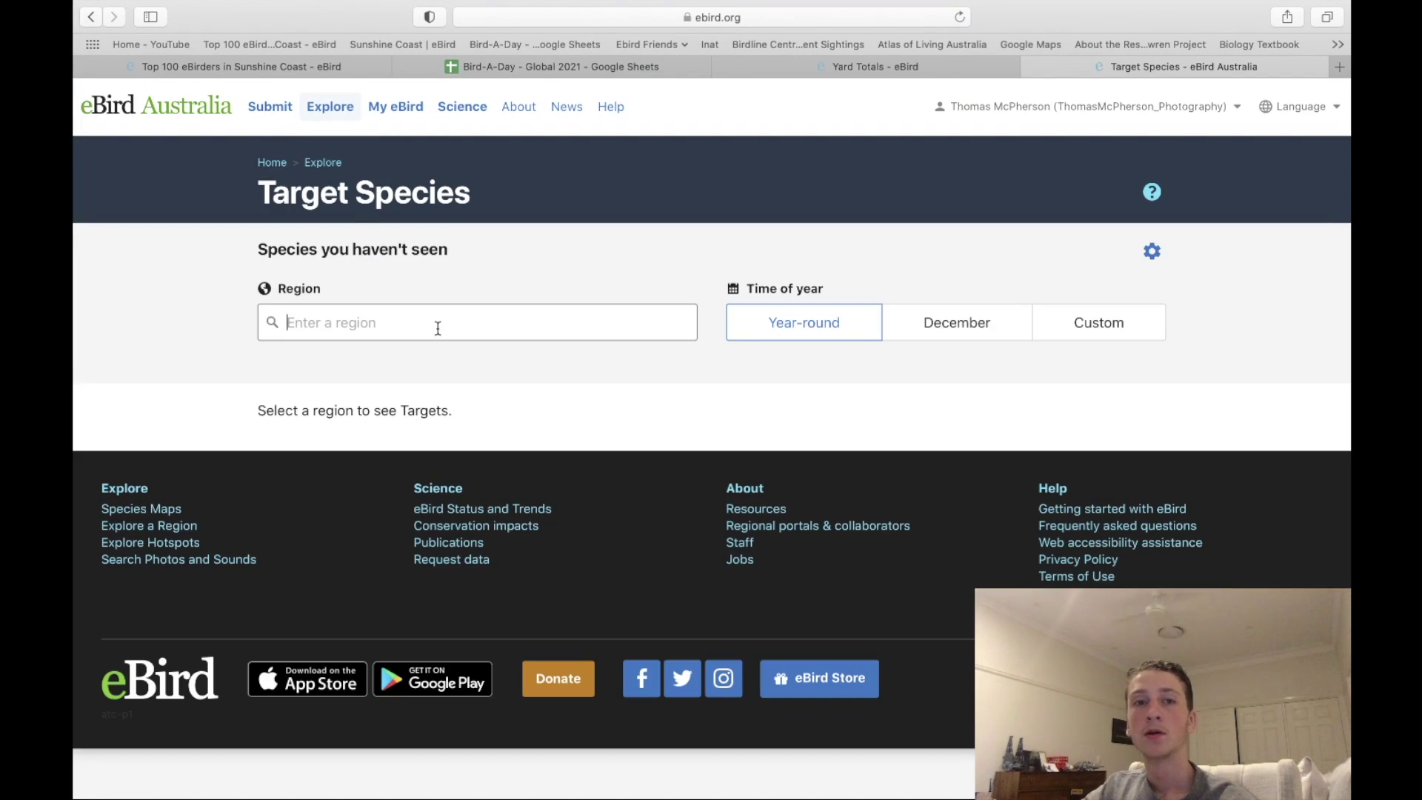
click(438, 328)
text(sun)
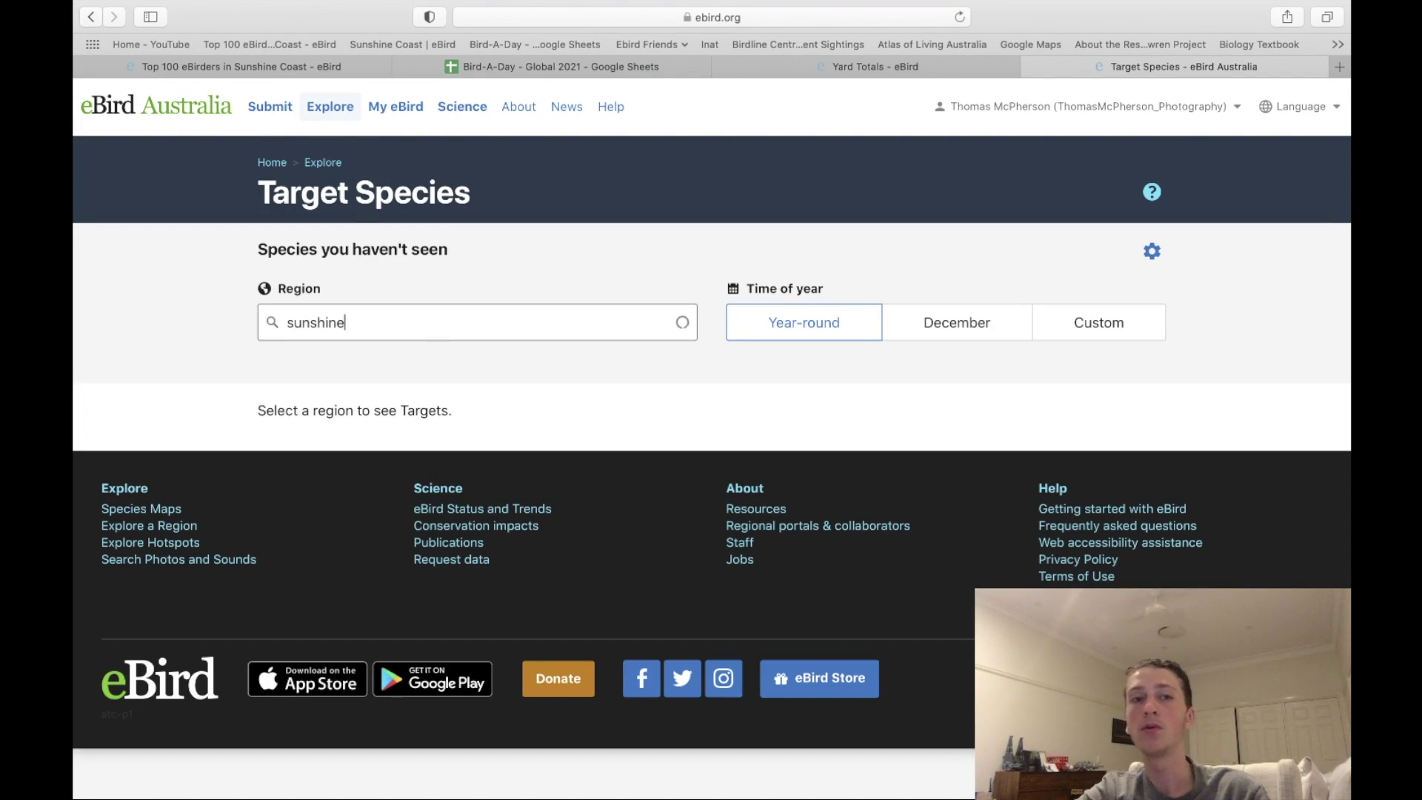
text(shinev)
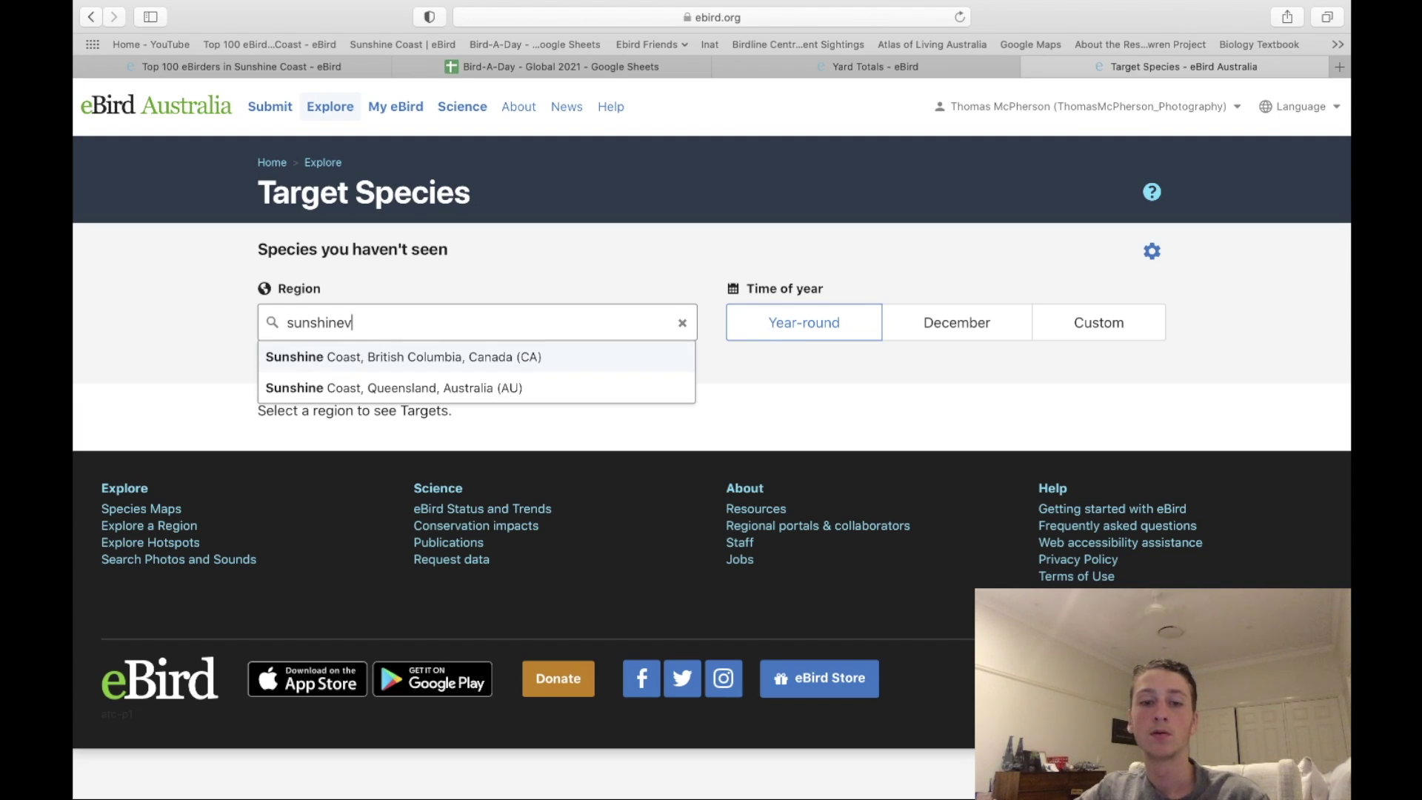
key(BackSpace)
text(c)
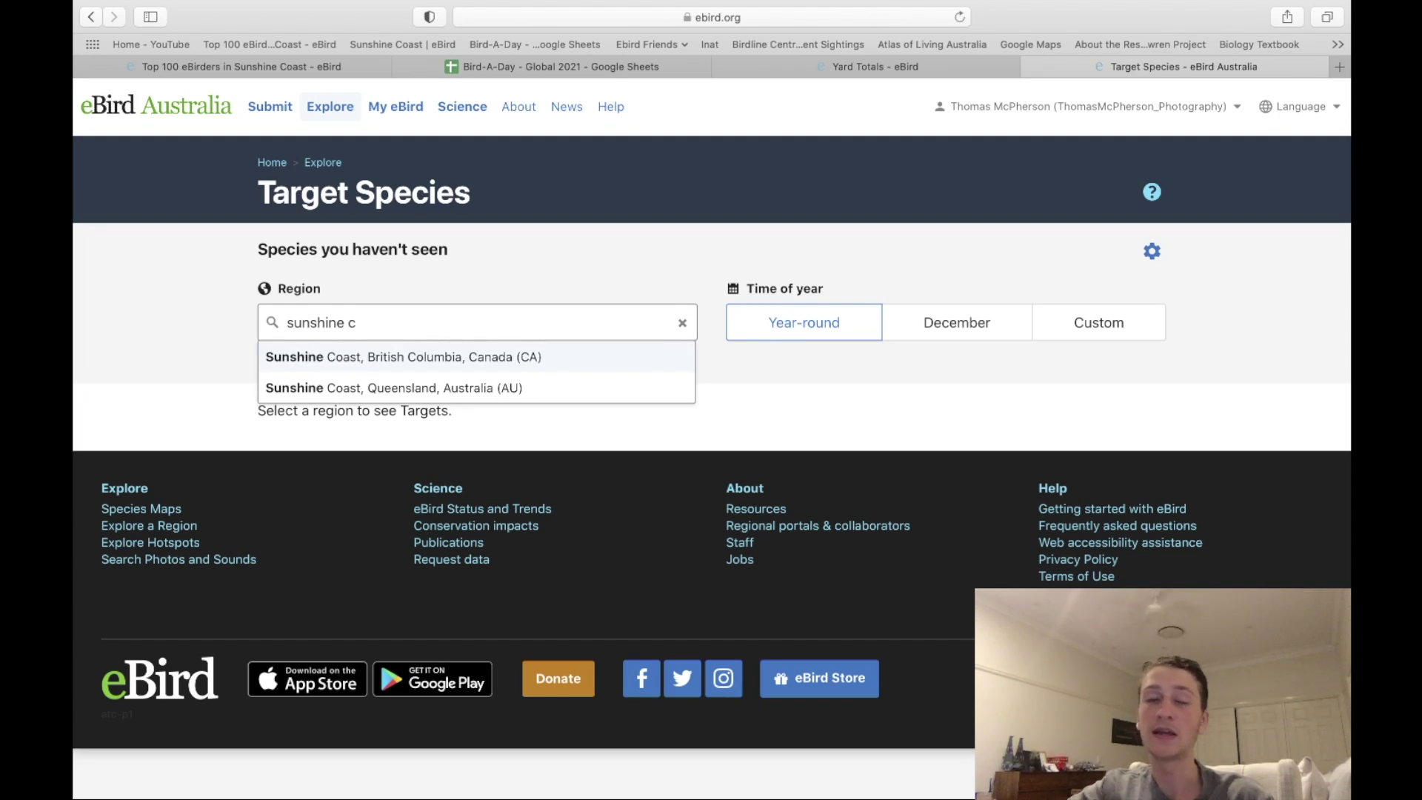
click(380, 387)
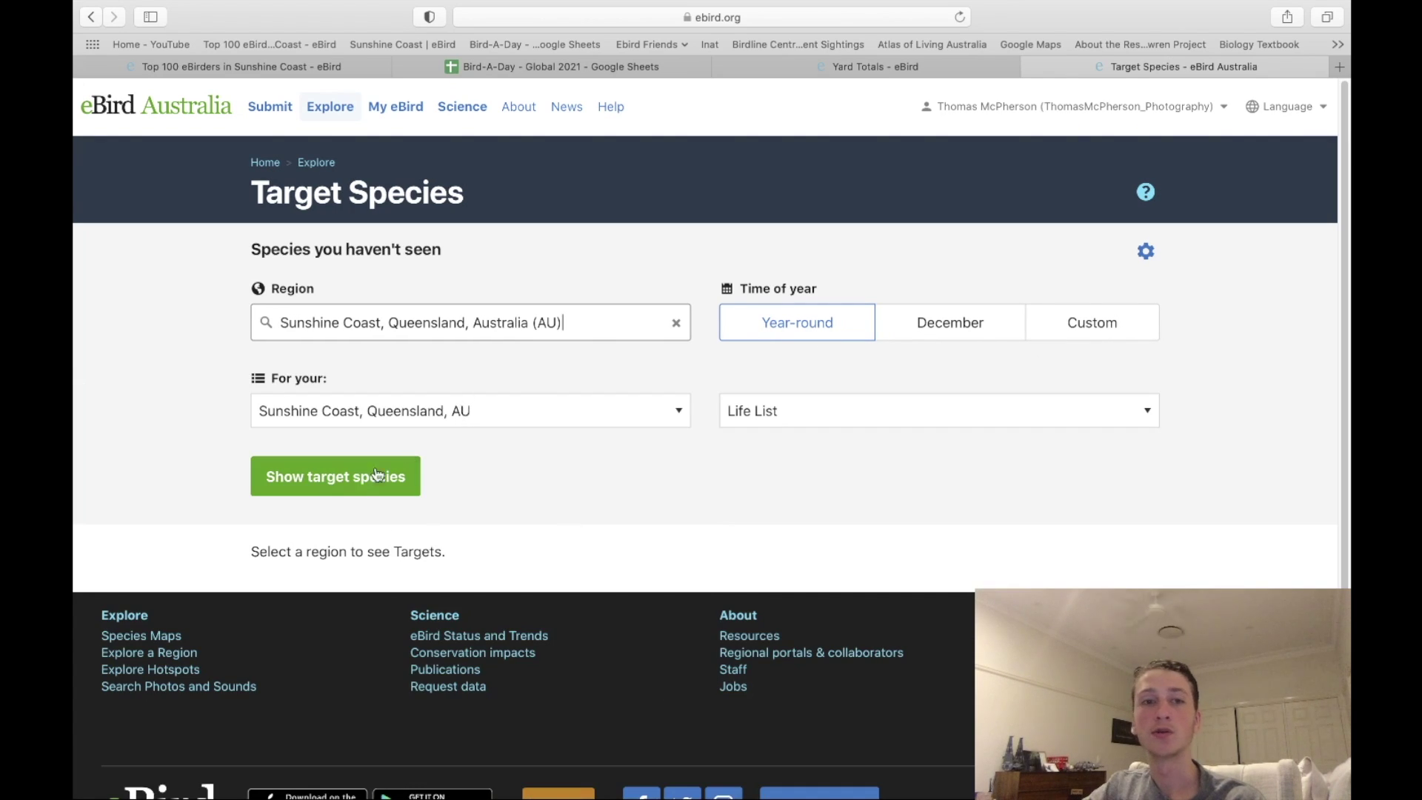
click(388, 480)
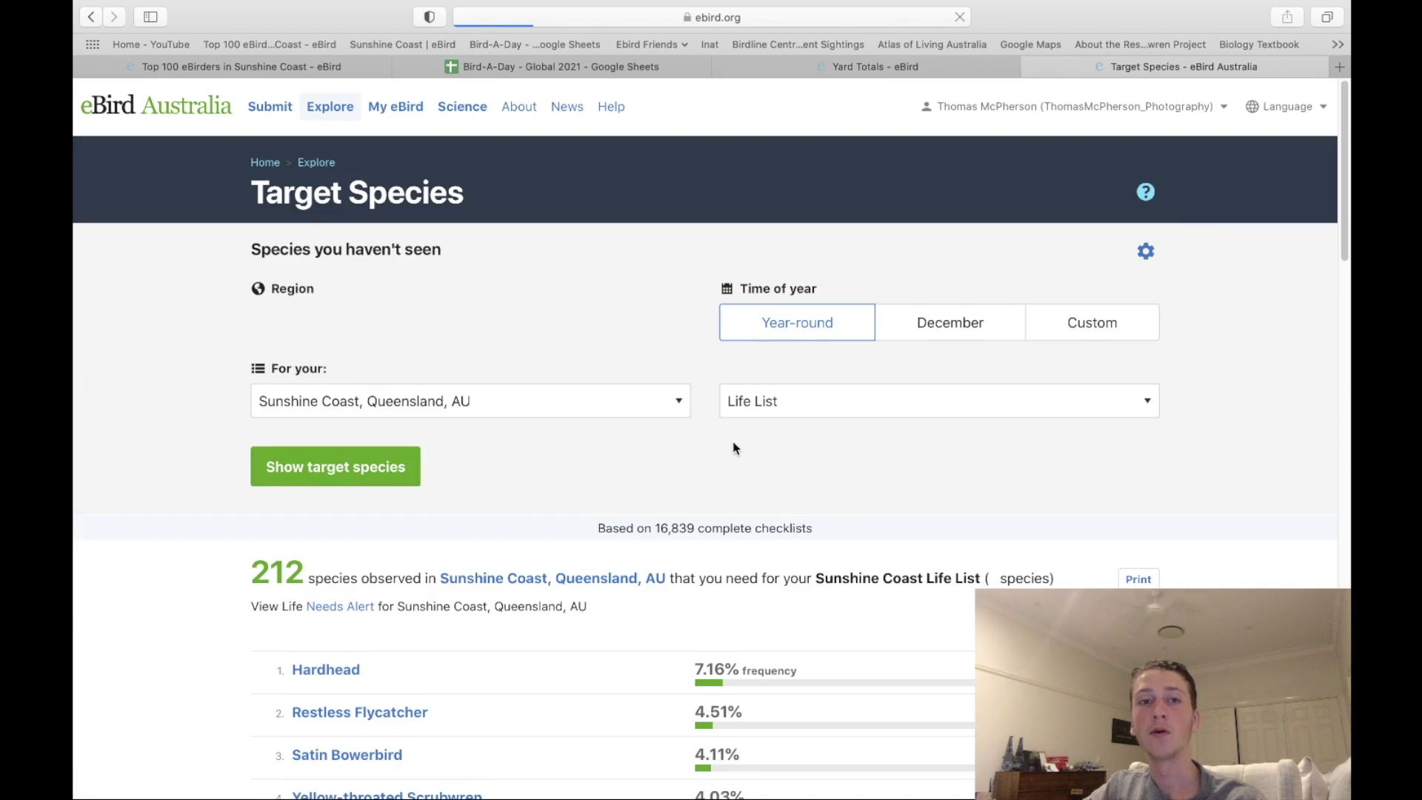
Step: Look through the Sunshine Coast target species and their frequencies, and open the sightings map for the Southern Boobook
scroll(635, 549, down, 5)
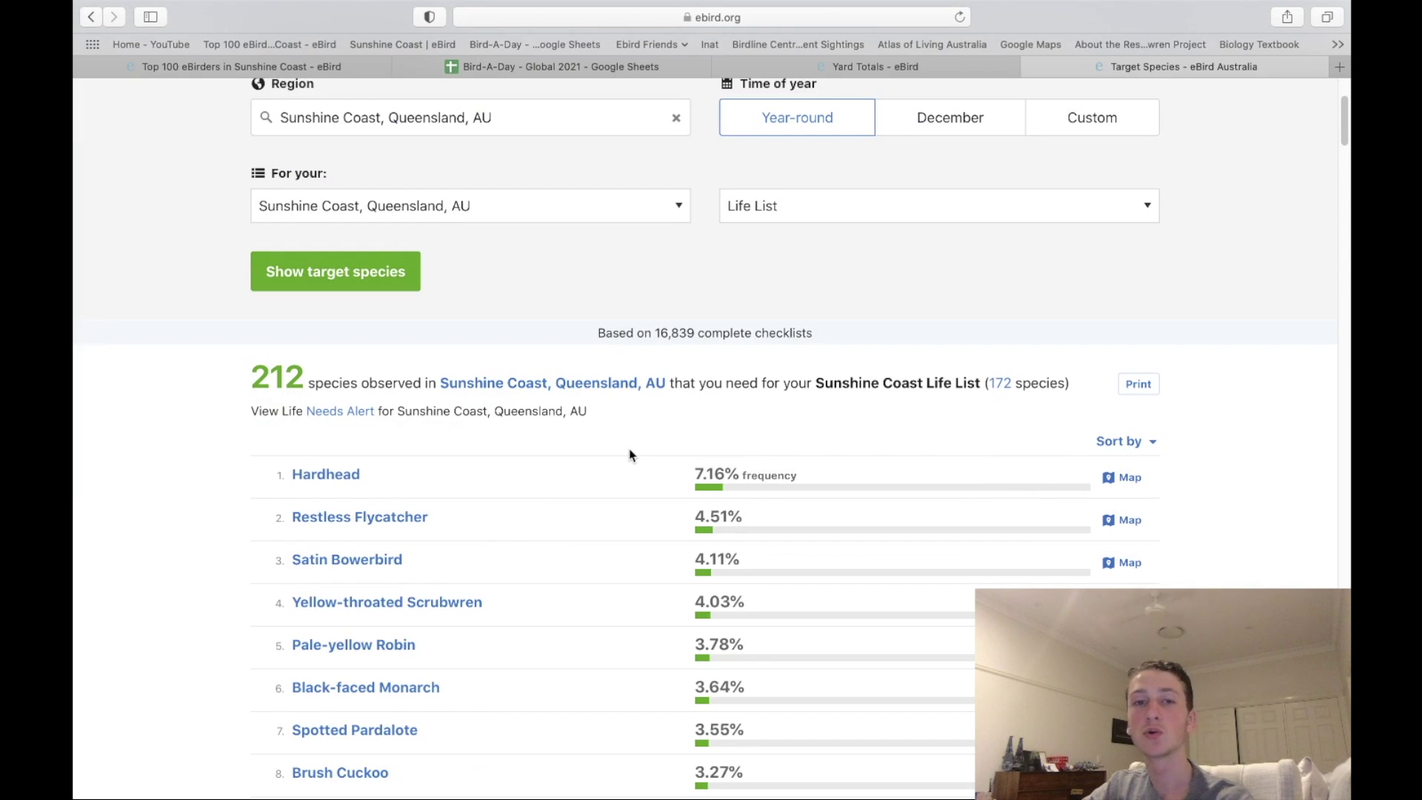
scroll(689, 467, down, 15)
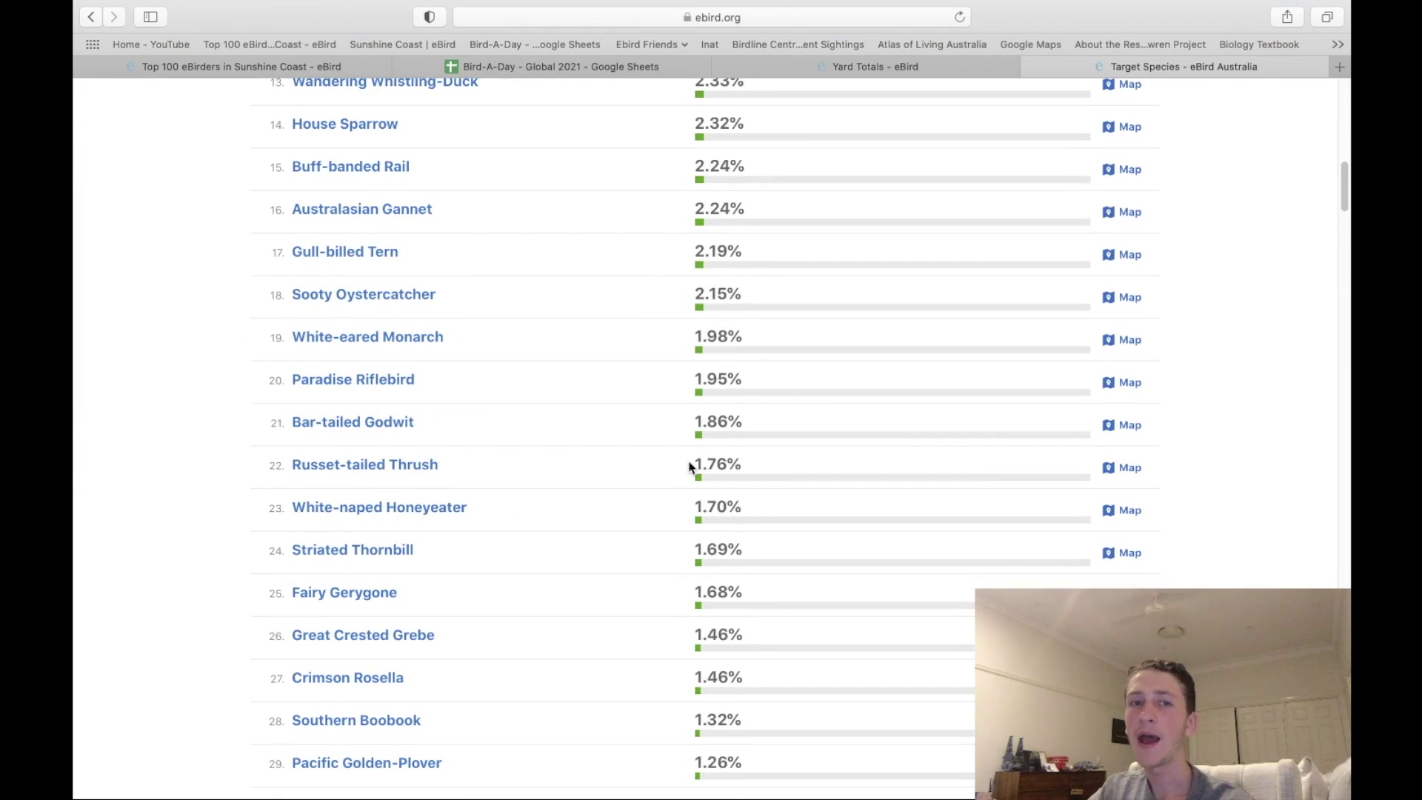
scroll(692, 467, up, 13)
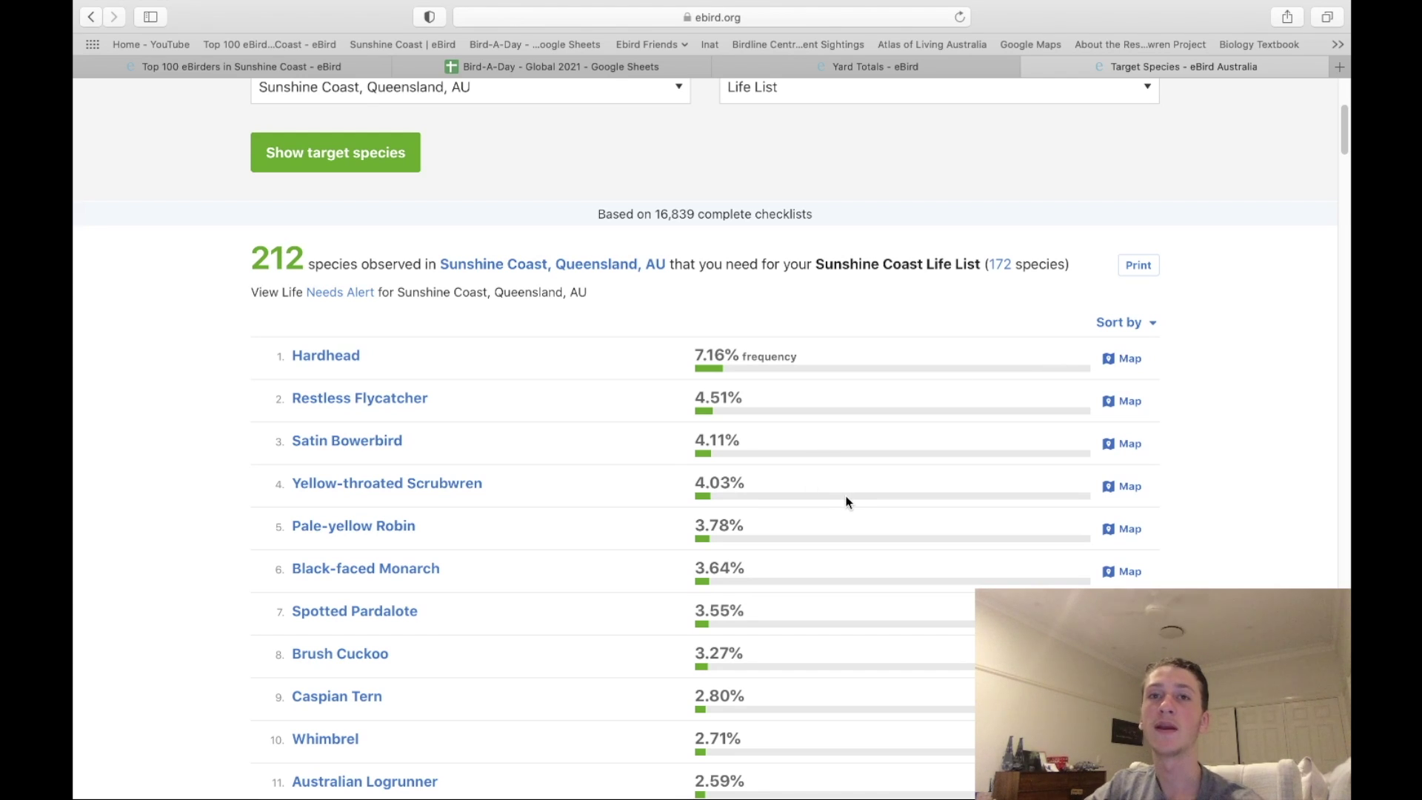
mouse_move(848, 502)
scroll(847, 501, down, 15)
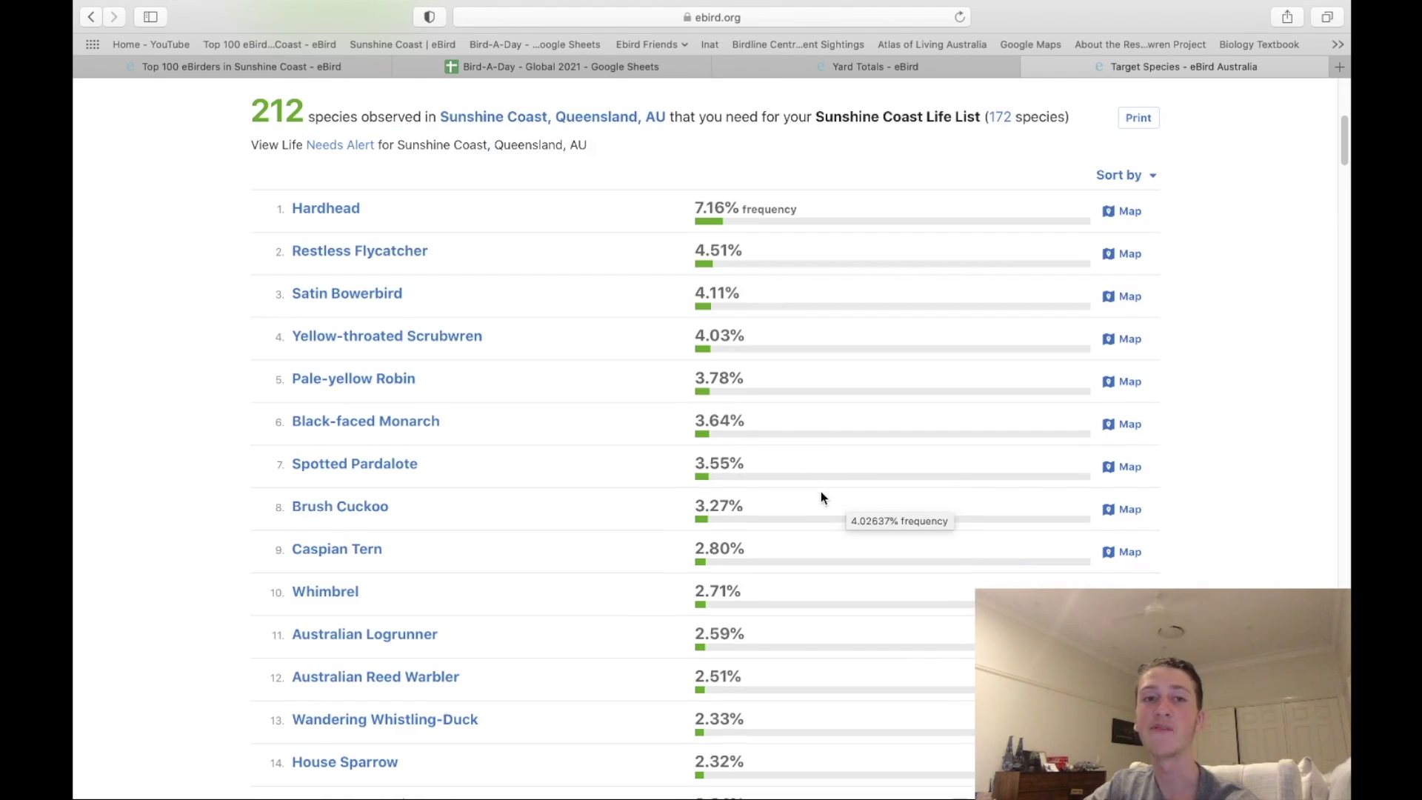
scroll(318, 499, down, 1)
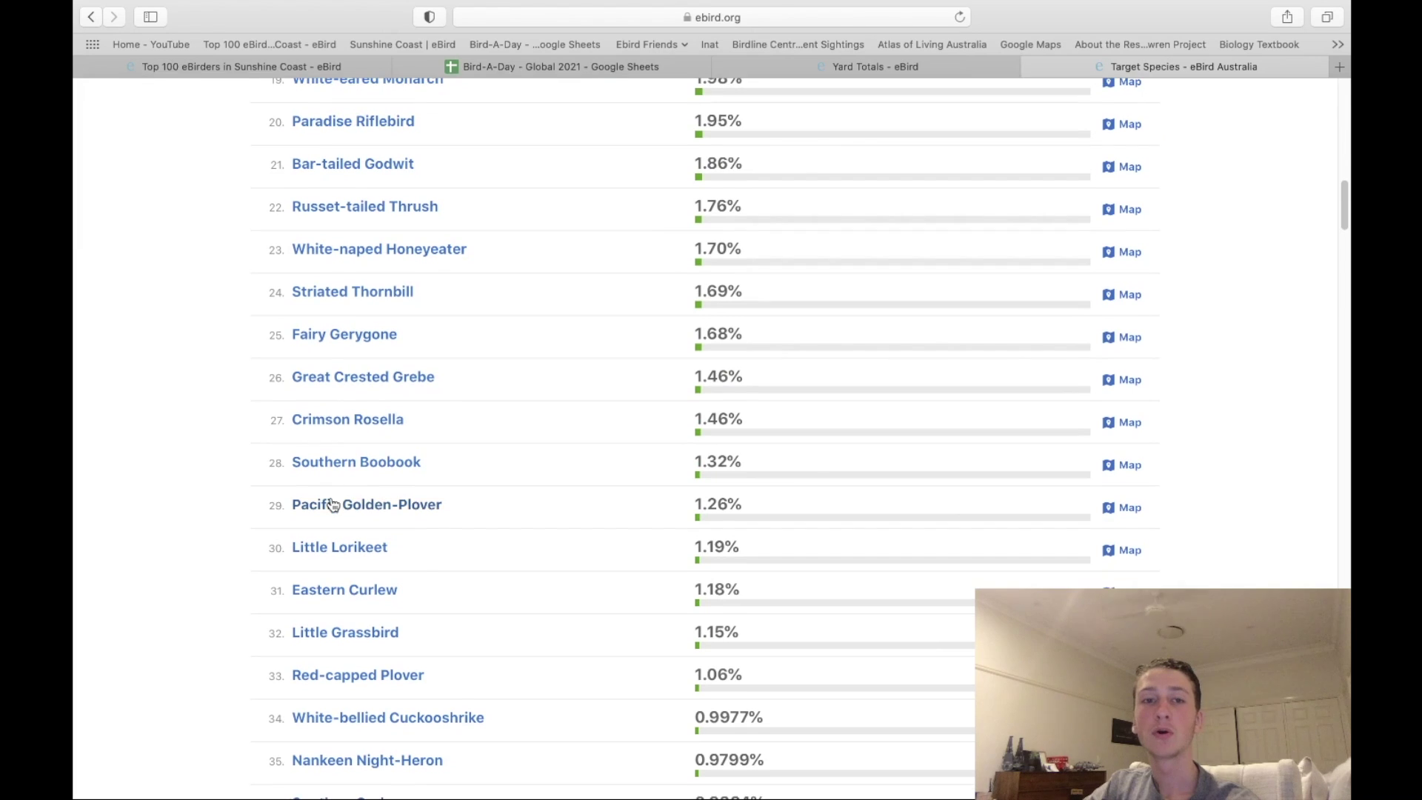
click(1129, 466)
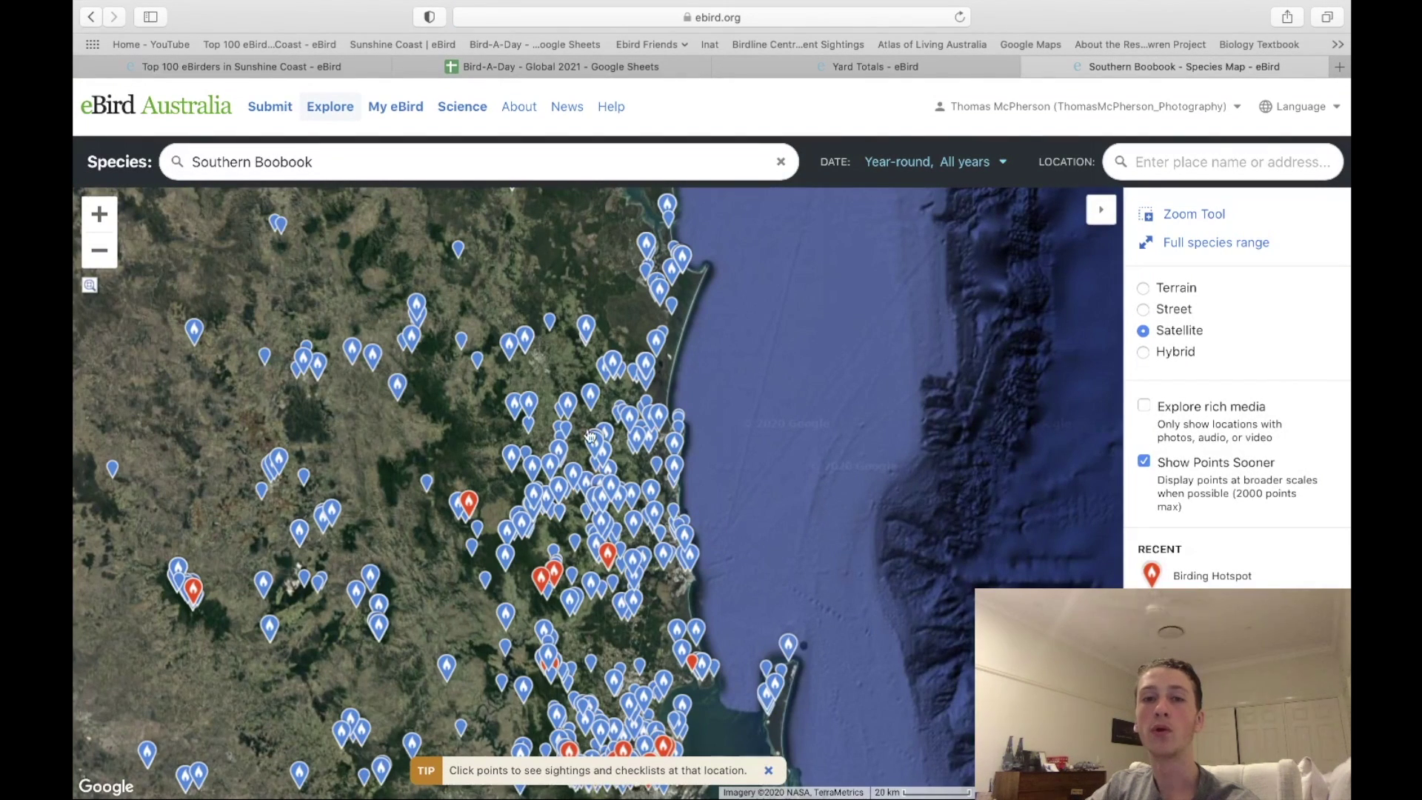
Step: Return to the Explore page, look over its remaining sections, and open the Top 100 eBirders ranking for Sunshine Coast, 2020
click(90, 16)
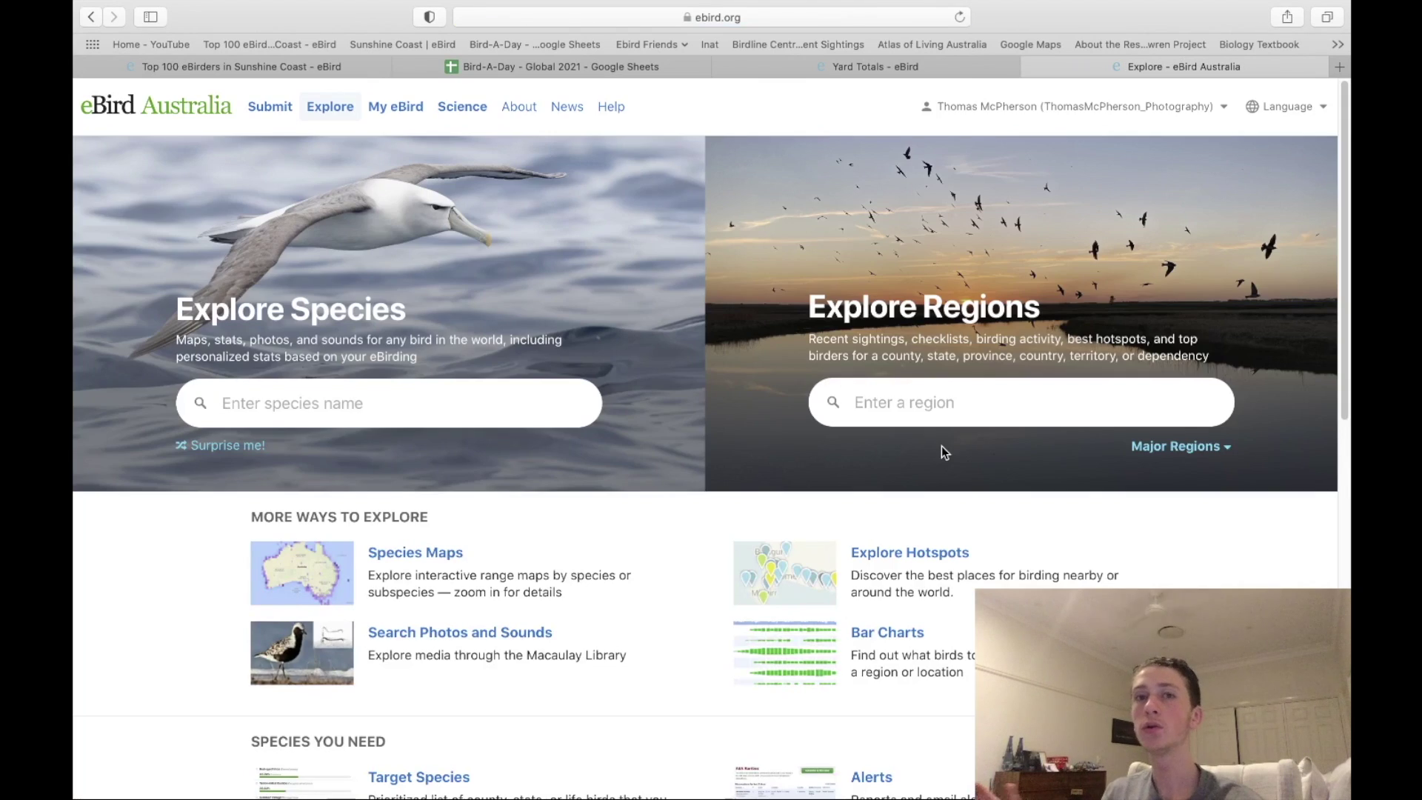
scroll(942, 448, down, 5)
scroll(942, 451, down, 1)
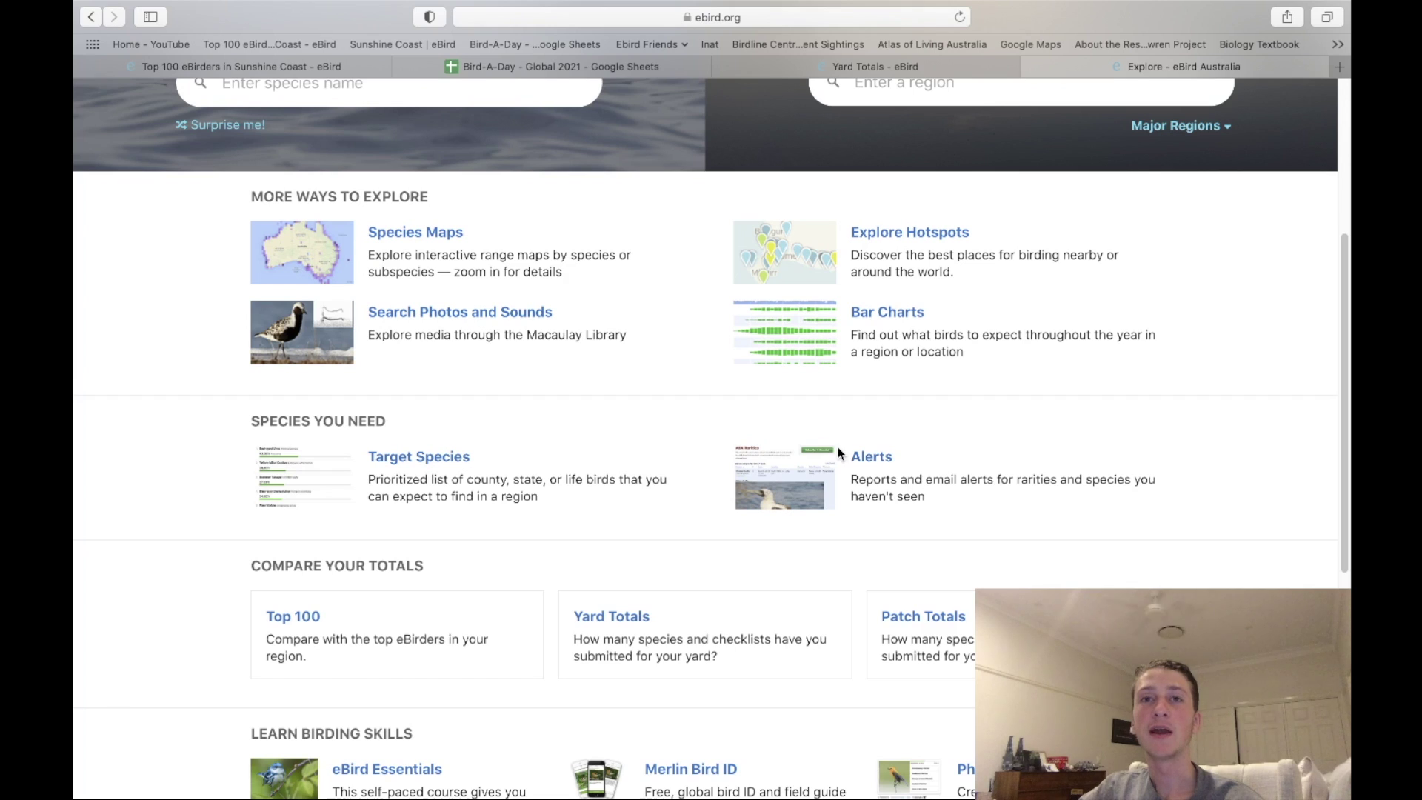
scroll(839, 453, down, 1)
scroll(839, 454, down, 1)
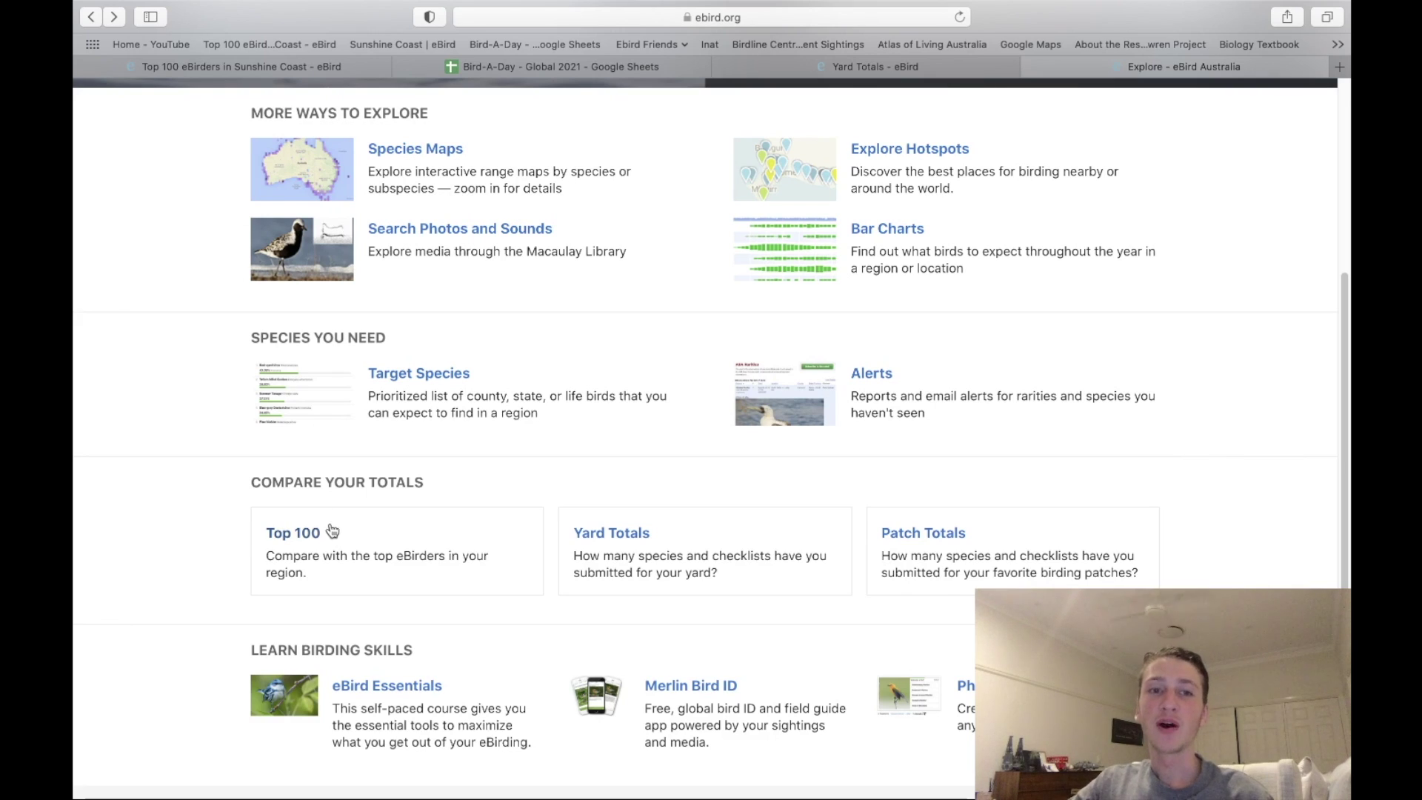
click(305, 547)
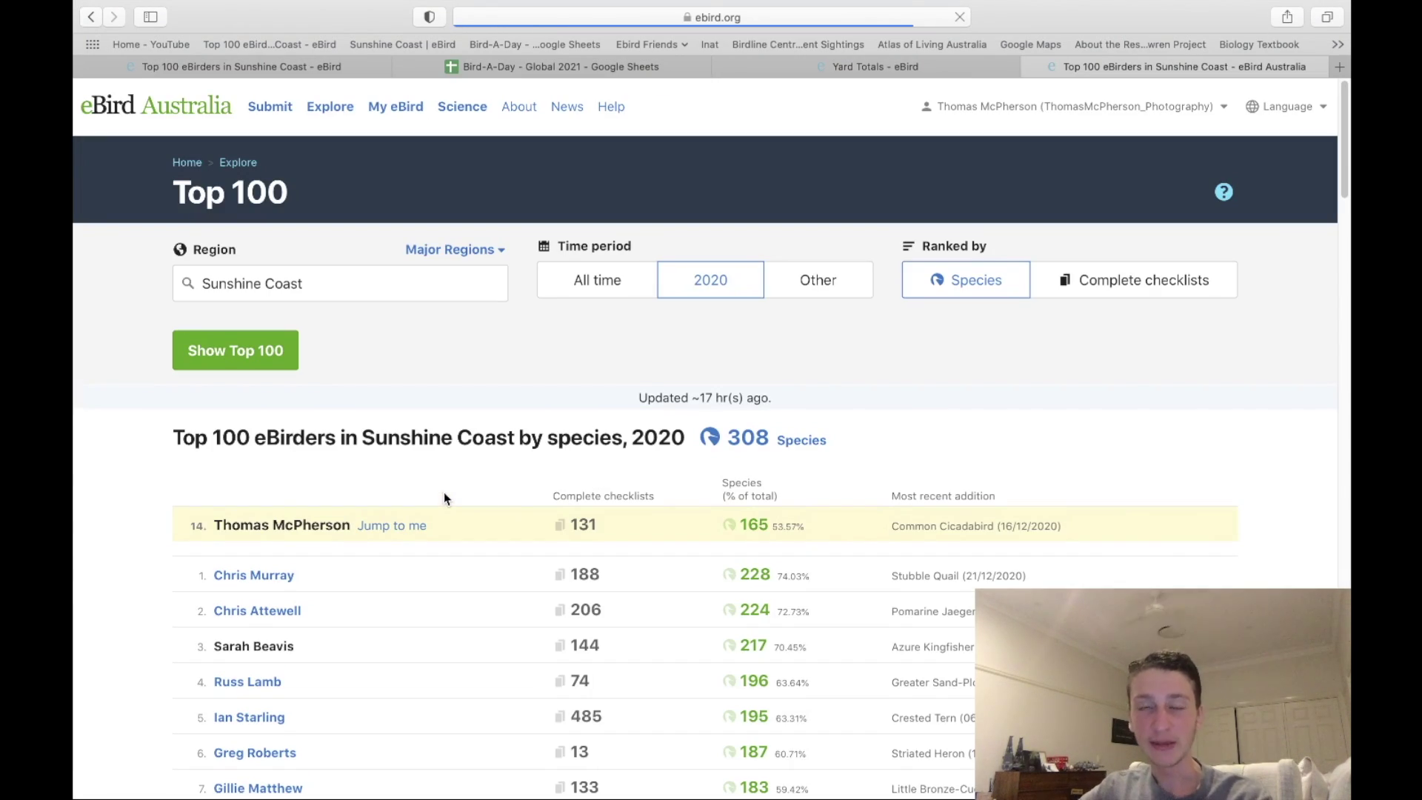
scroll(391, 450, down, 1)
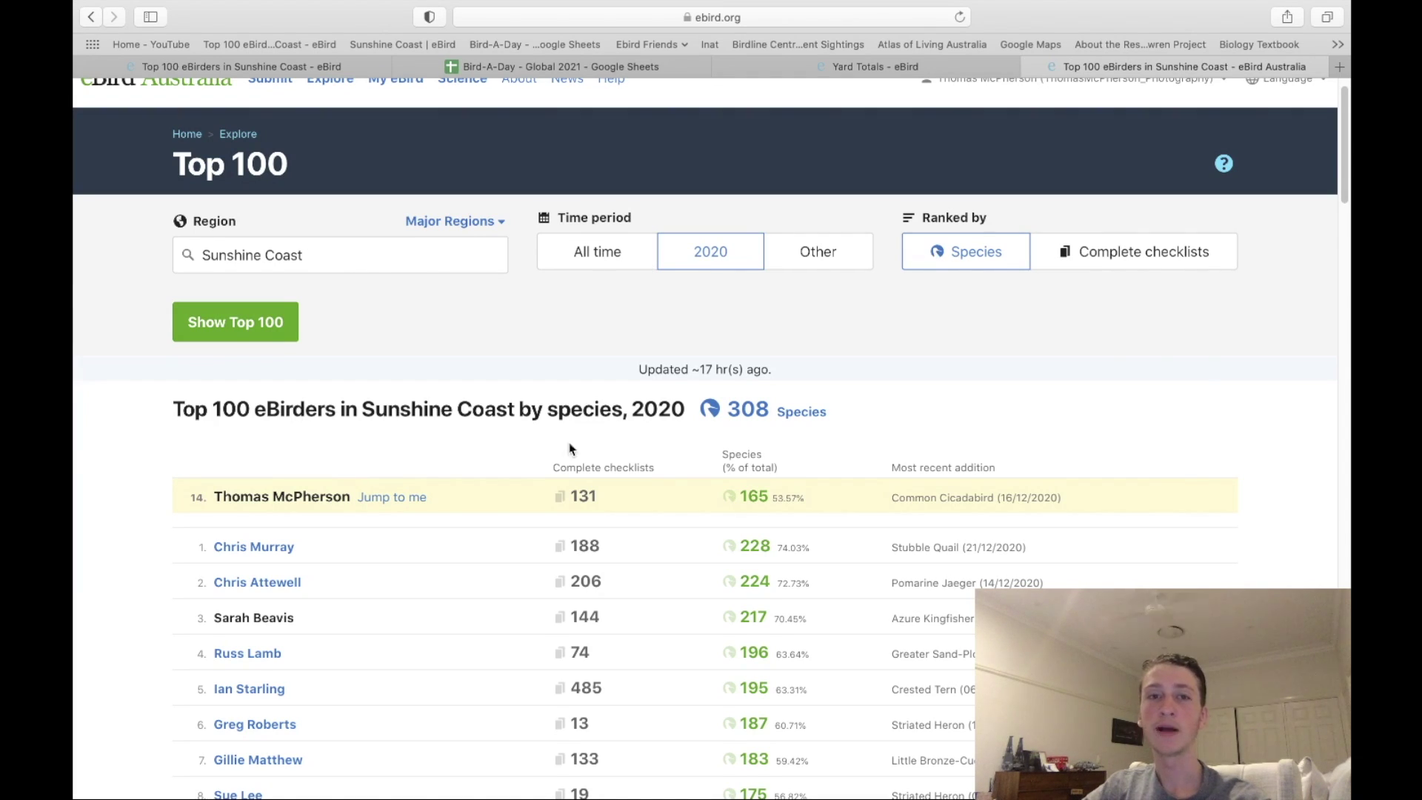
Step: Examine the 2020 Sunshine Coast ranking by species, comparing the own entry's species total with the top-ranked eBirders
scroll(572, 449, down, 5)
double_click(755, 693)
click(764, 695)
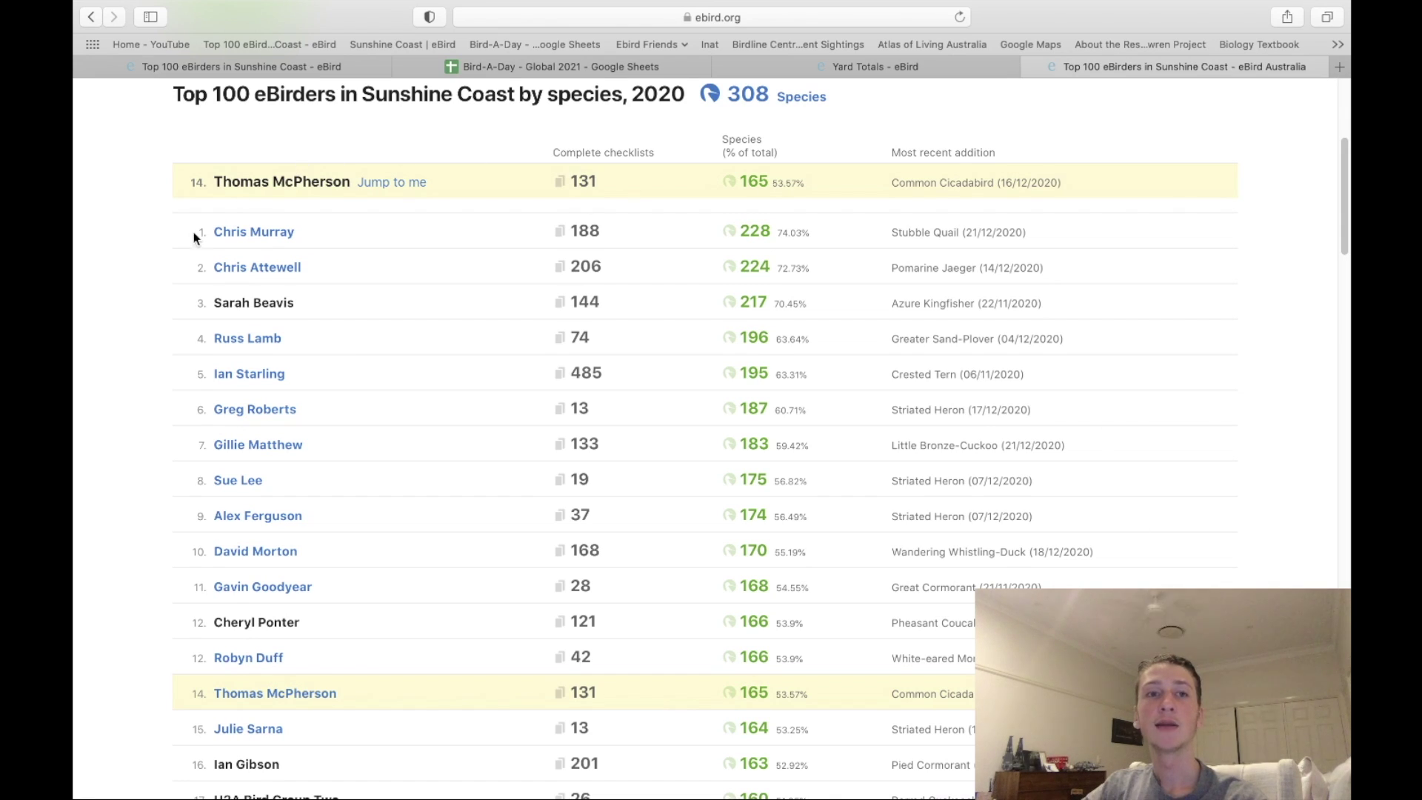
drag(196, 234, 880, 235)
click(880, 235)
double_click(755, 232)
click(883, 266)
Step: Show the all-time Top 100 for Sunshine Coast ranked by species and look over the leading eBirders
scroll(900, 293, up, 5)
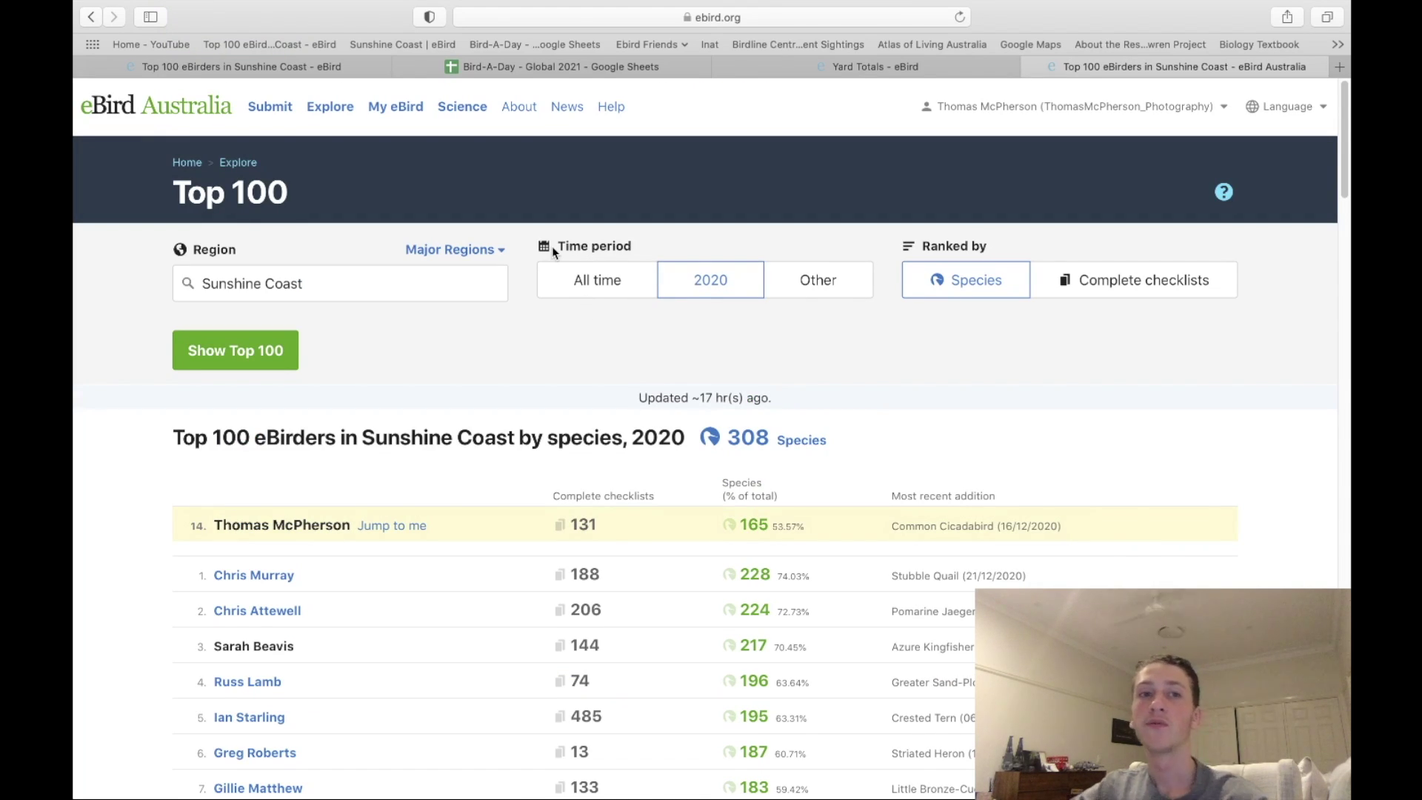
click(630, 295)
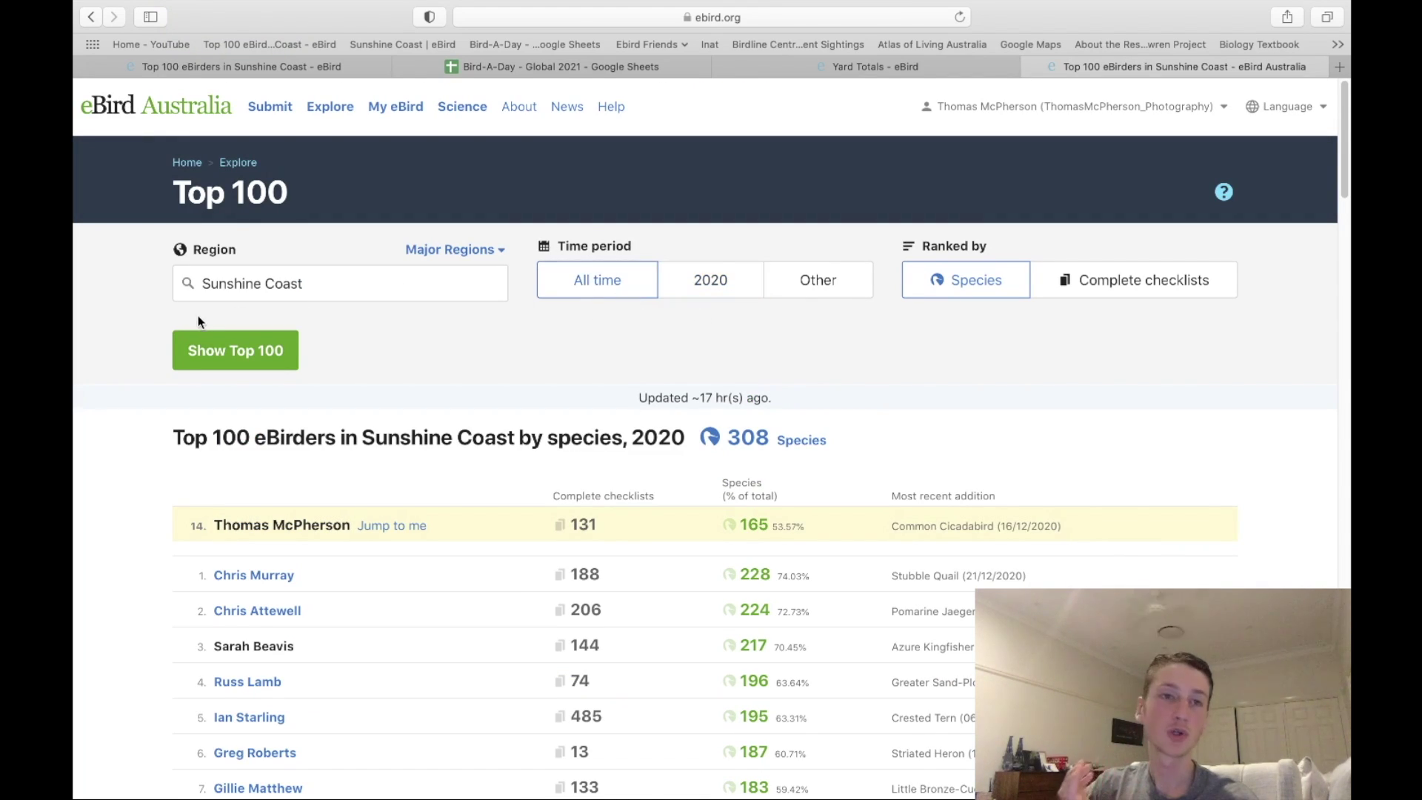
click(214, 351)
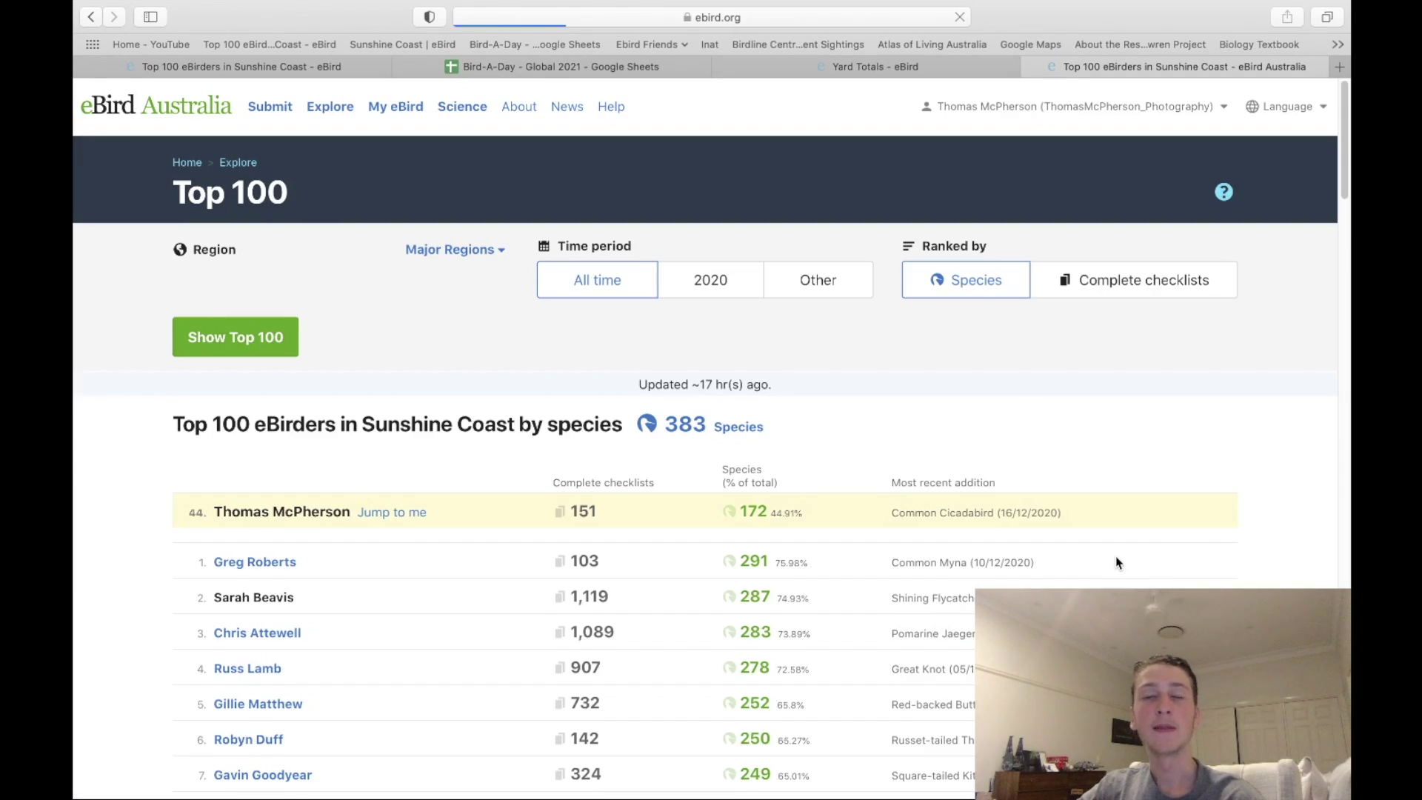
scroll(651, 521, down, 2)
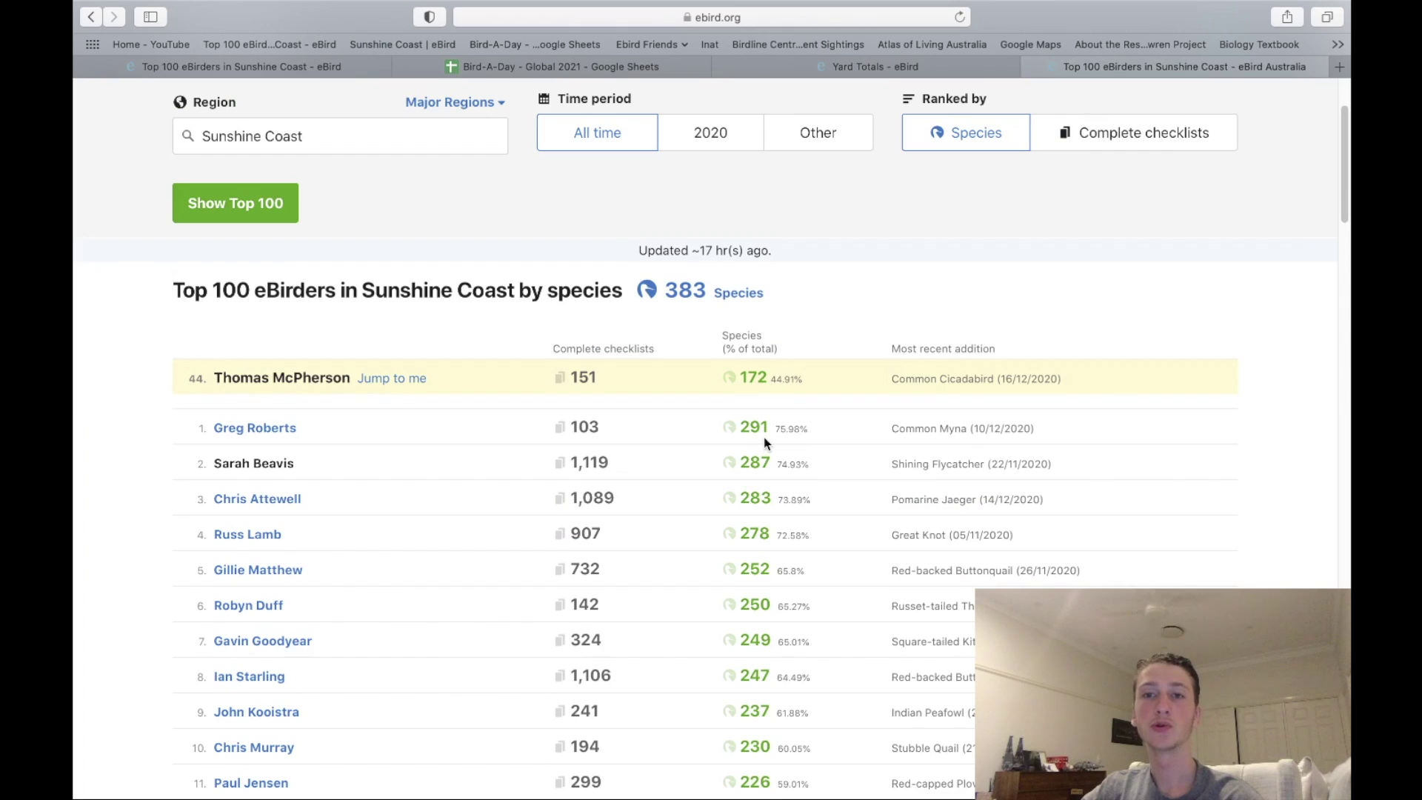
Step: Open Yard Totals from the Explore page and look through Australia's yard leaders for December 2020, including the own yard's entry
key(super+bracketleft)
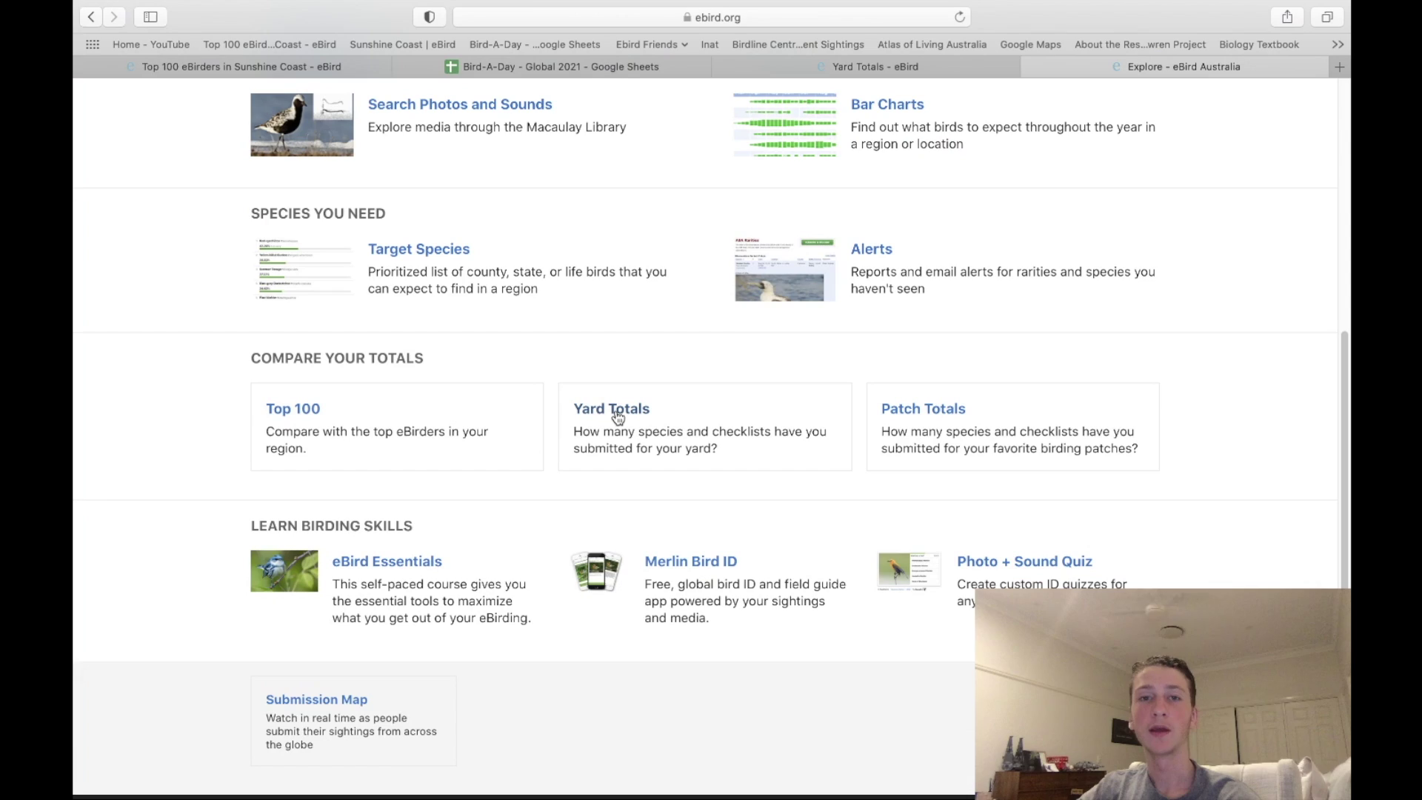
click(617, 414)
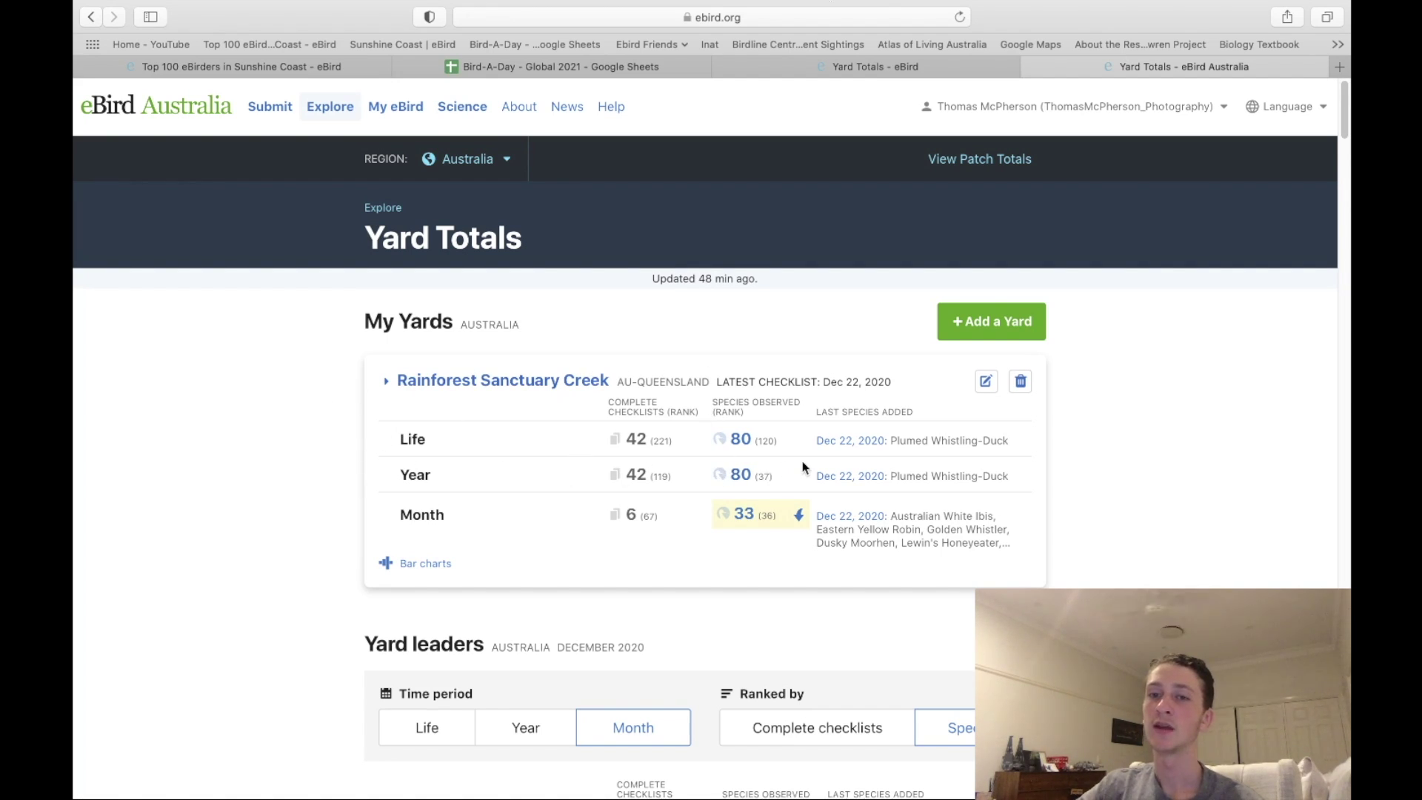
scroll(476, 359, down, 20)
scroll(540, 407, down, 10)
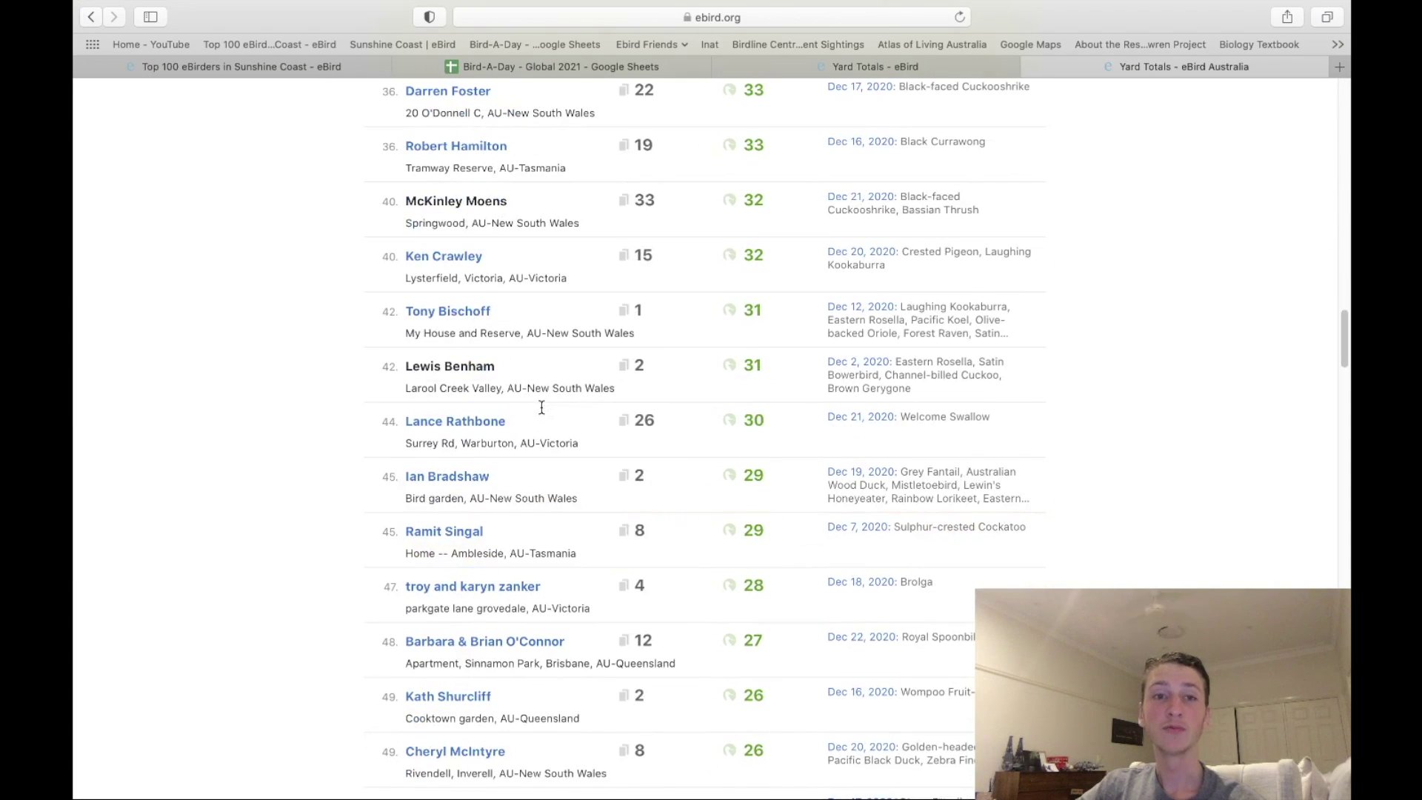
scroll(530, 390, up, 3)
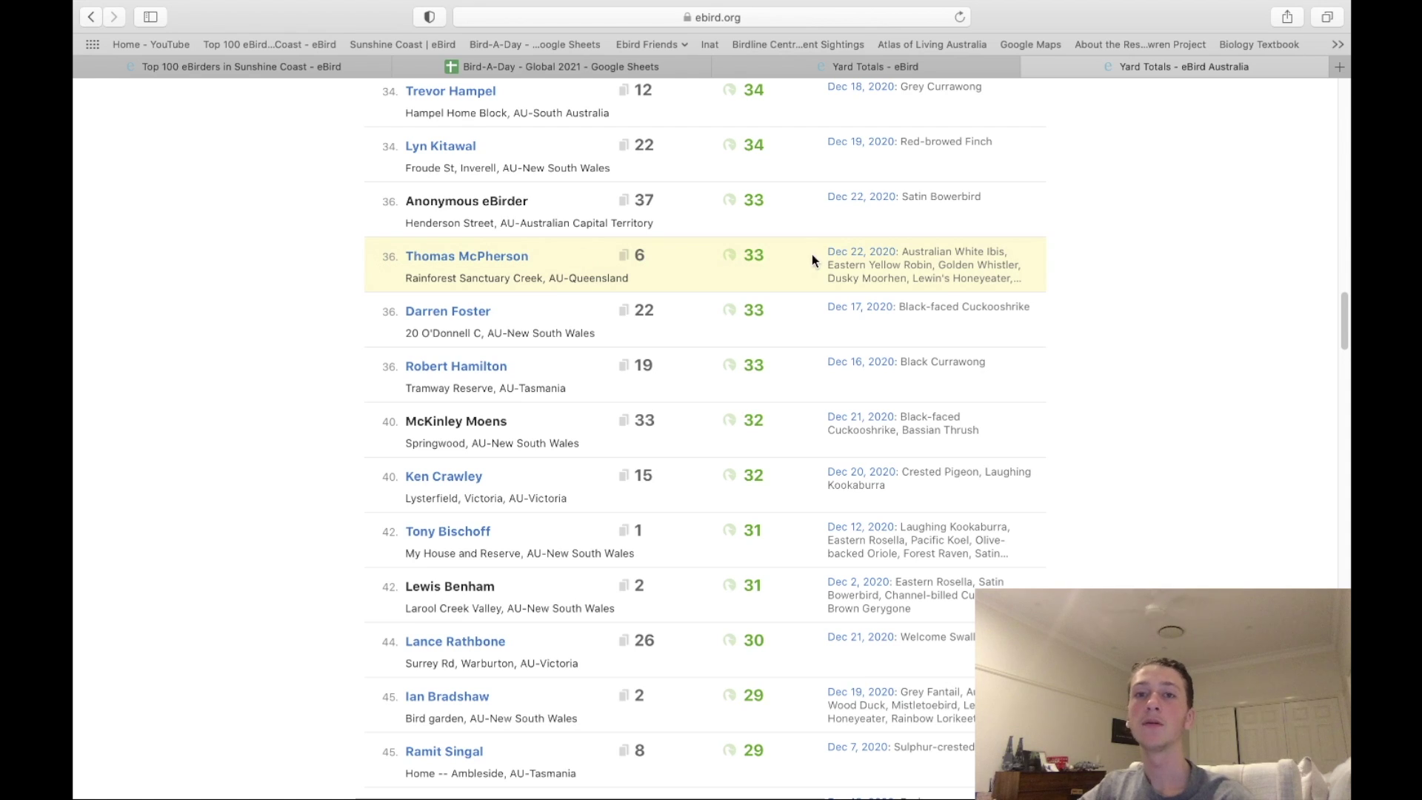
scroll(665, 276, up, 3)
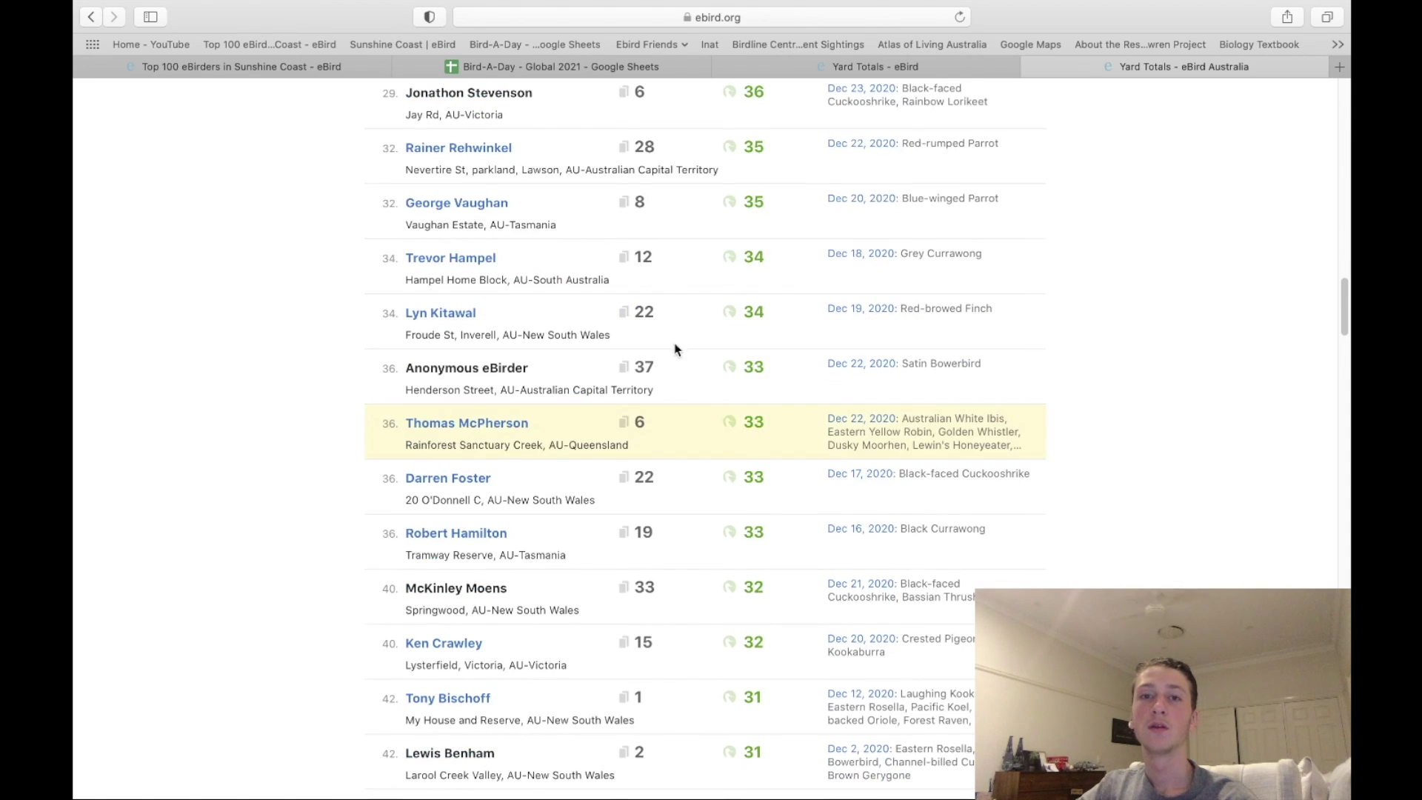
Step: Look through the 2020 year list of the Rainforest Sanctuary Creek yard and return to Yard Totals
scroll(676, 342, up, 20)
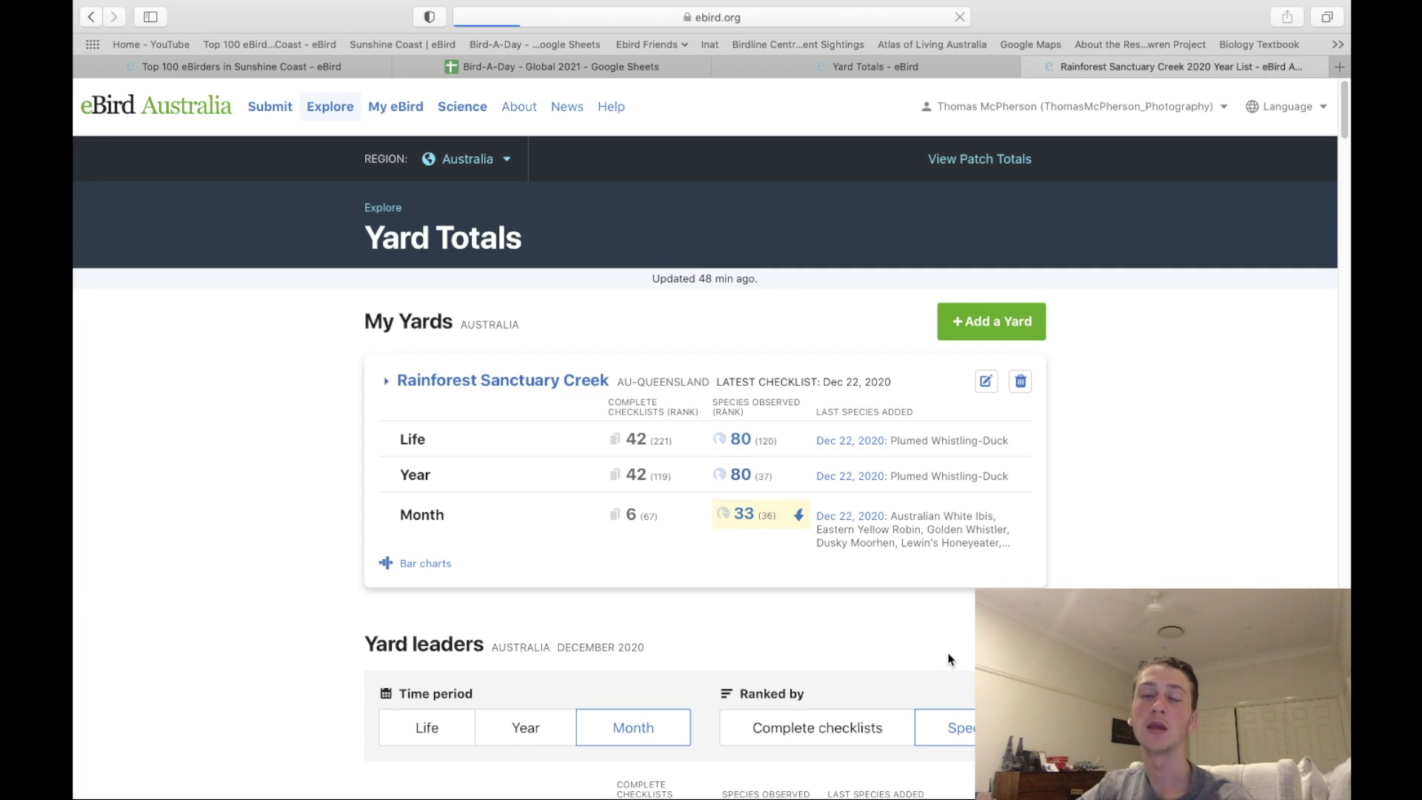
scroll(927, 622, down, 10)
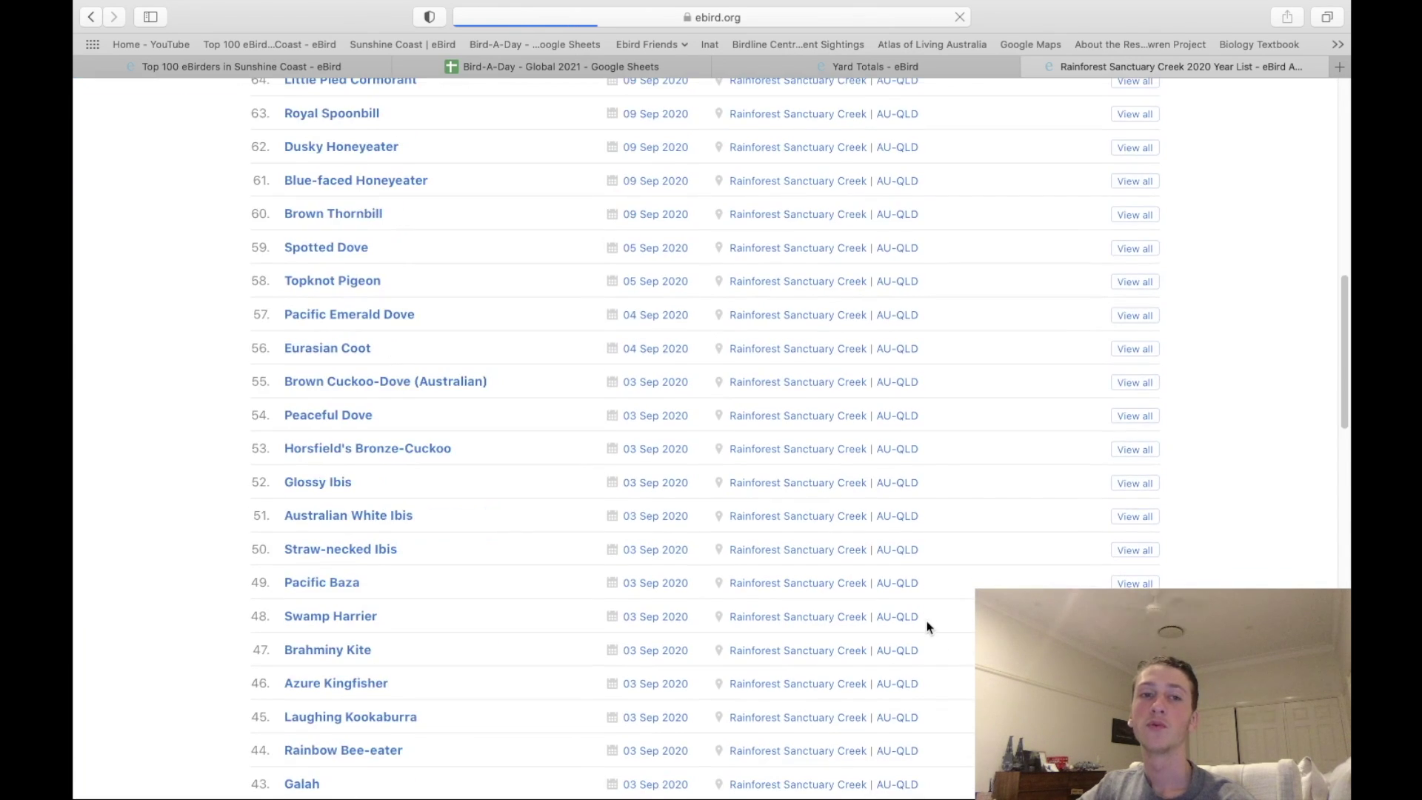
scroll(521, 412, left, 5)
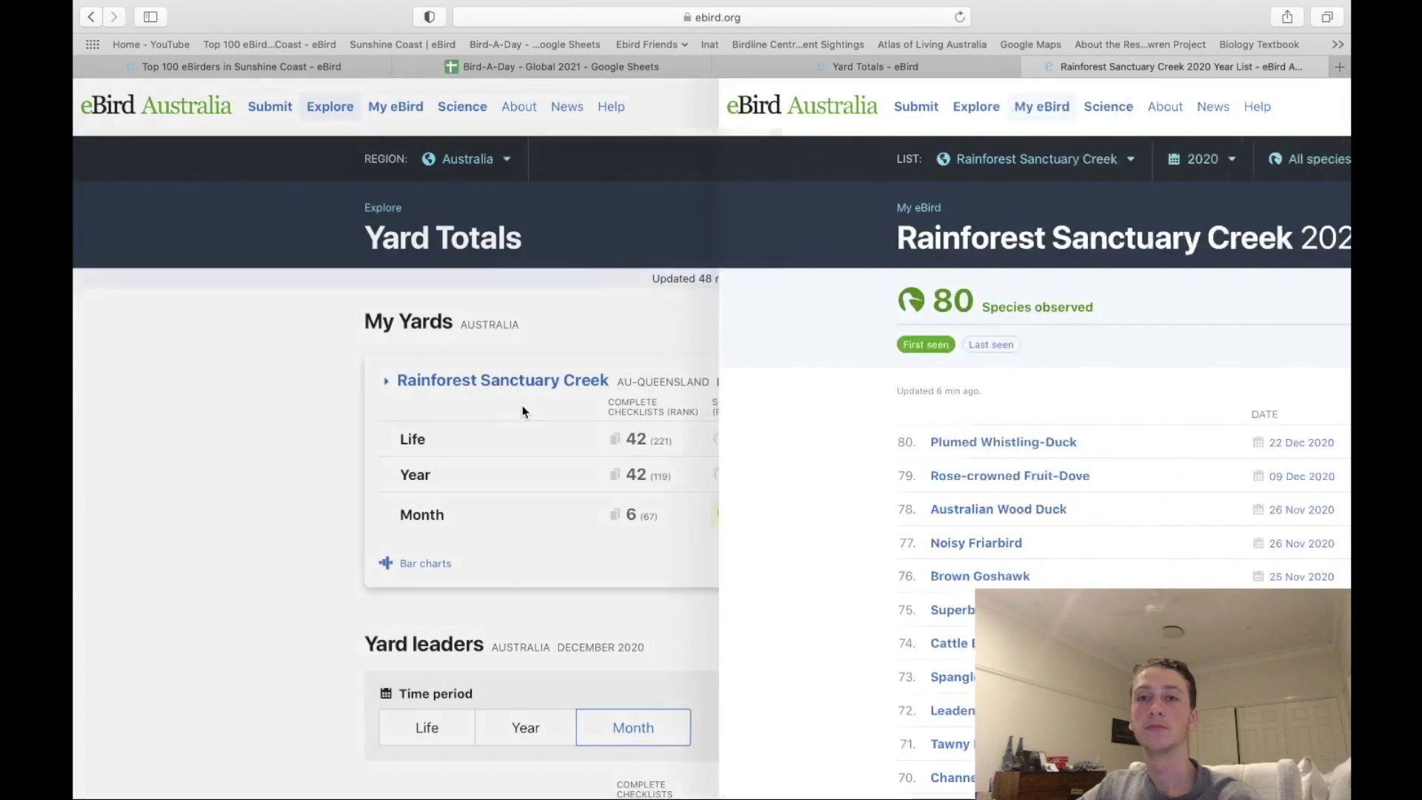
scroll(829, 532, left, 5)
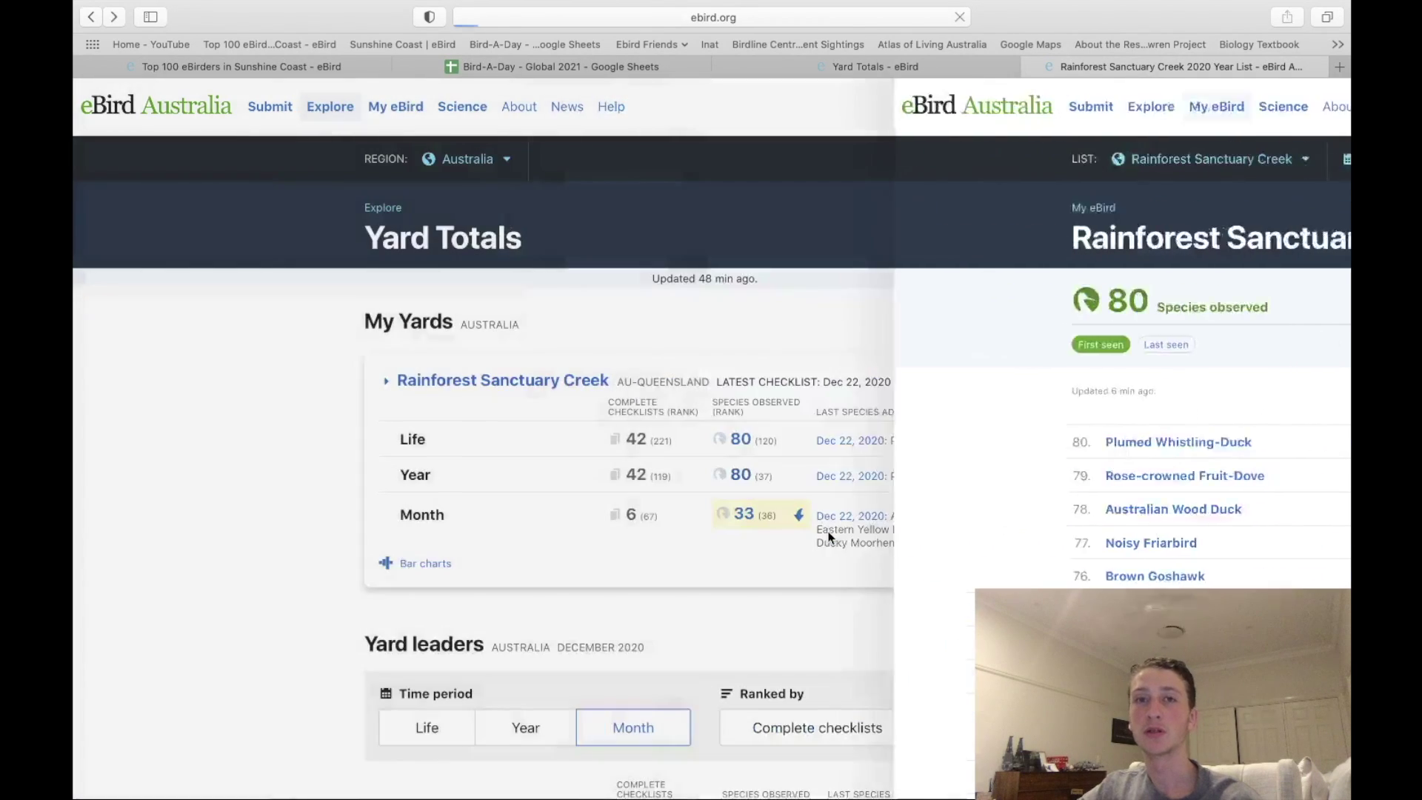